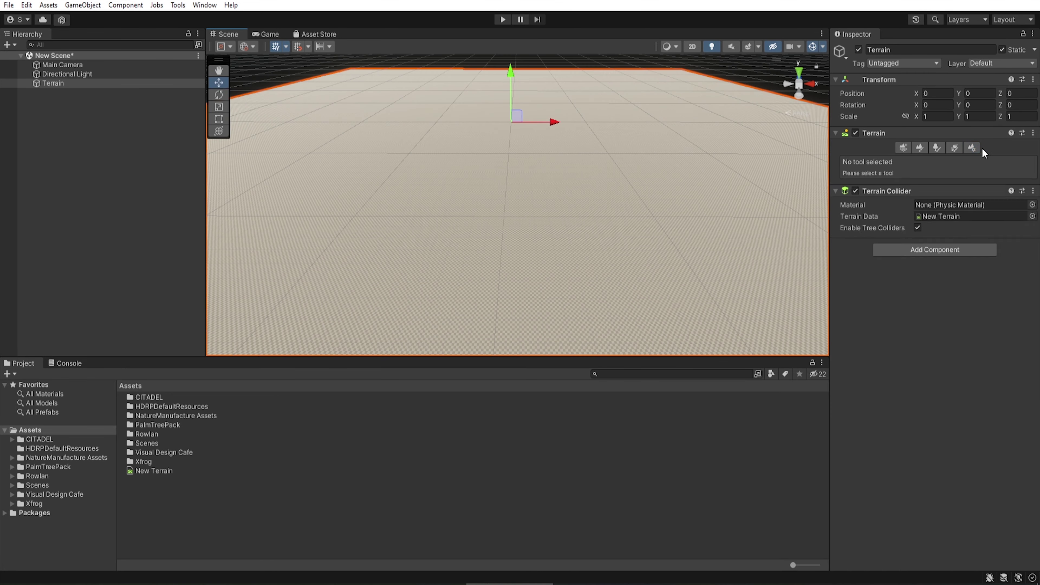
# - Show the Terrain Settings and look over the 1000-wide terrain
pyautogui.click(973, 148)
pyautogui.scroll(-10, 948, 355)
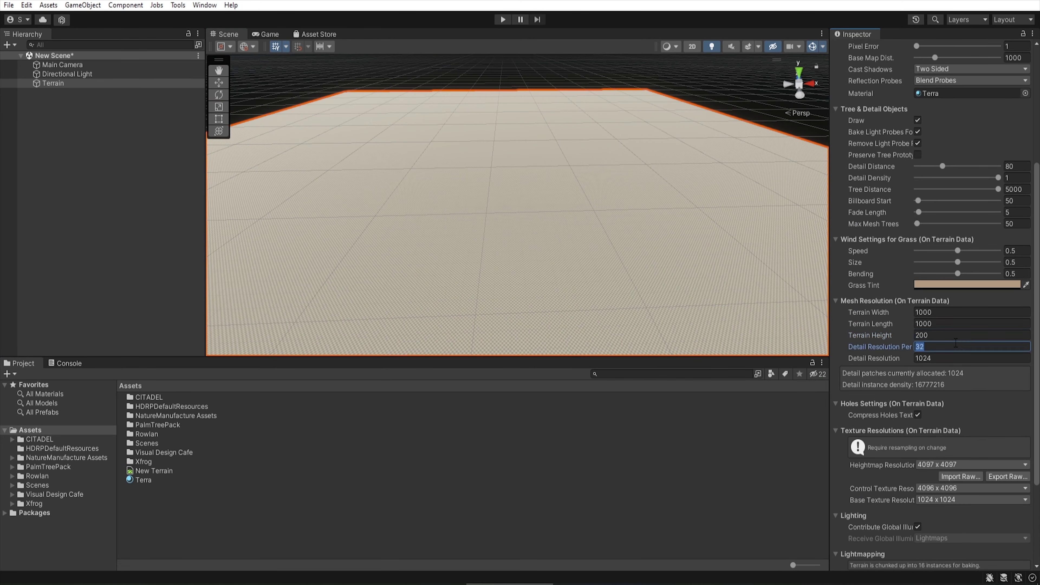
pyautogui.keyDown('alt'); pyautogui.moveTo(559, 258); pyautogui.dragTo(596, 228); pyautogui.keyUp('alt')
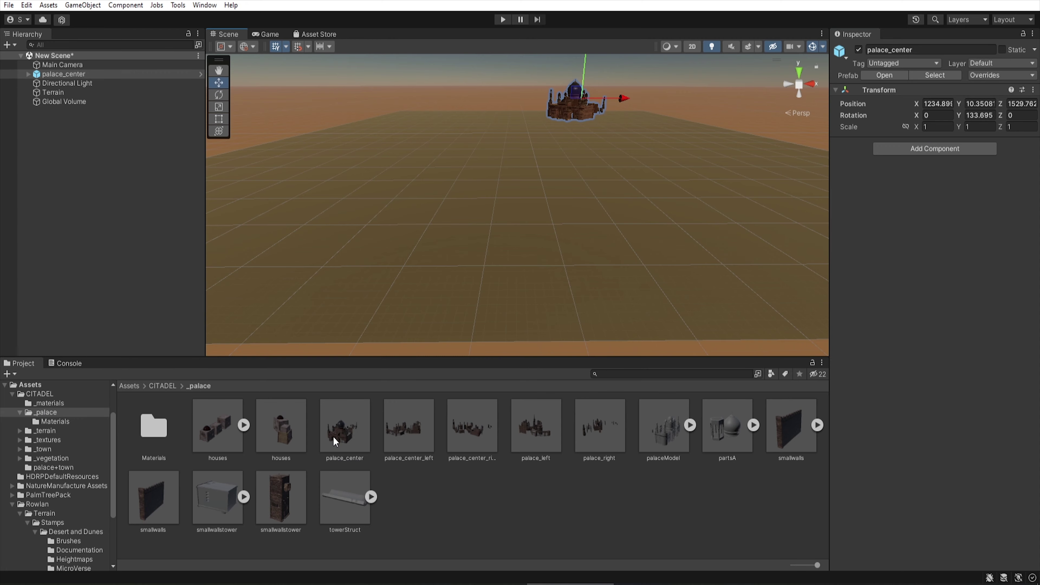
# - Move palace_center_left beside palace_center, then select the terrain
pyautogui.keyDown('alt'); pyautogui.moveTo(512, 152); pyautogui.dragTo(747, 174); pyautogui.keyUp('alt')
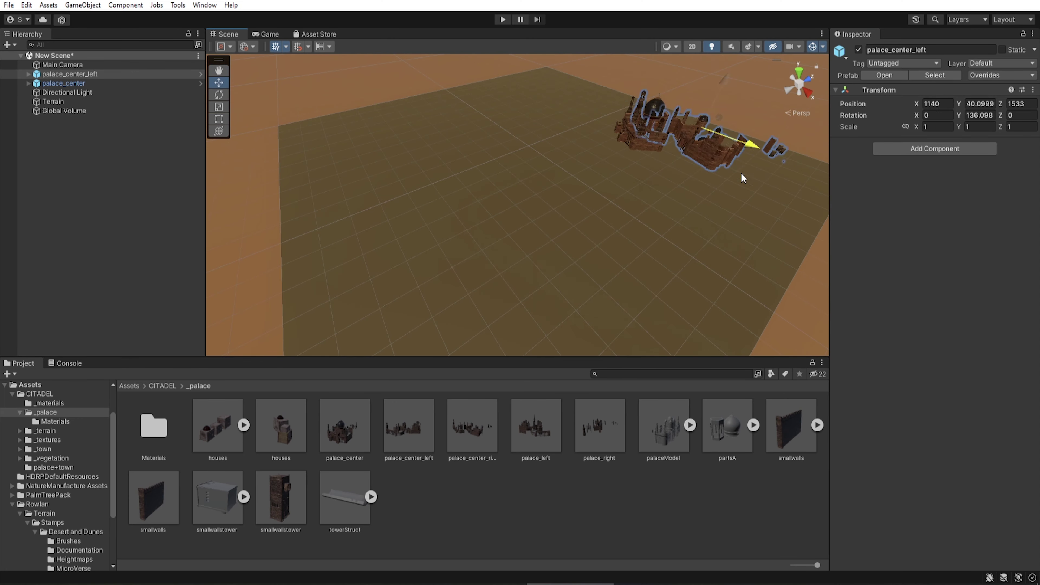
pyautogui.click(686, 159)
pyautogui.moveTo(685, 115); pyautogui.dragTo(757, 138)
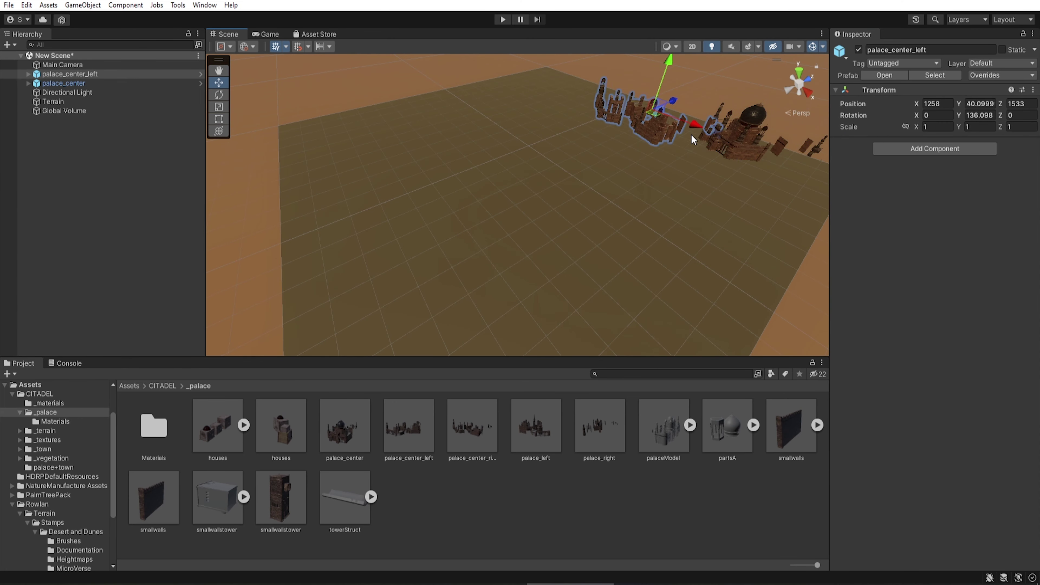
pyautogui.click(615, 197)
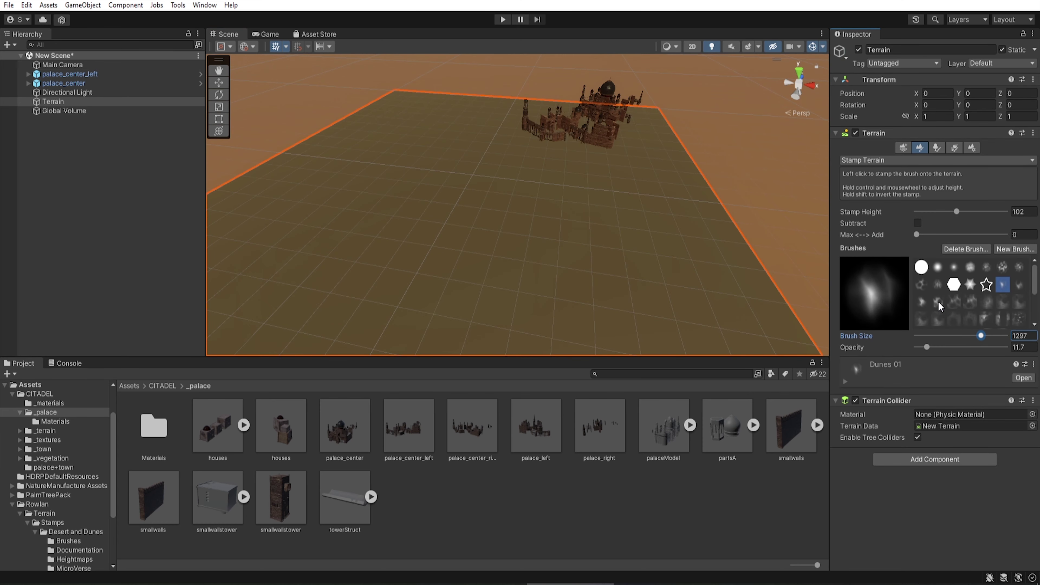
# - Pick a Dunes stamp brush, set Stamp Height to 500 and lower the opacity
pyautogui.click(971, 301)
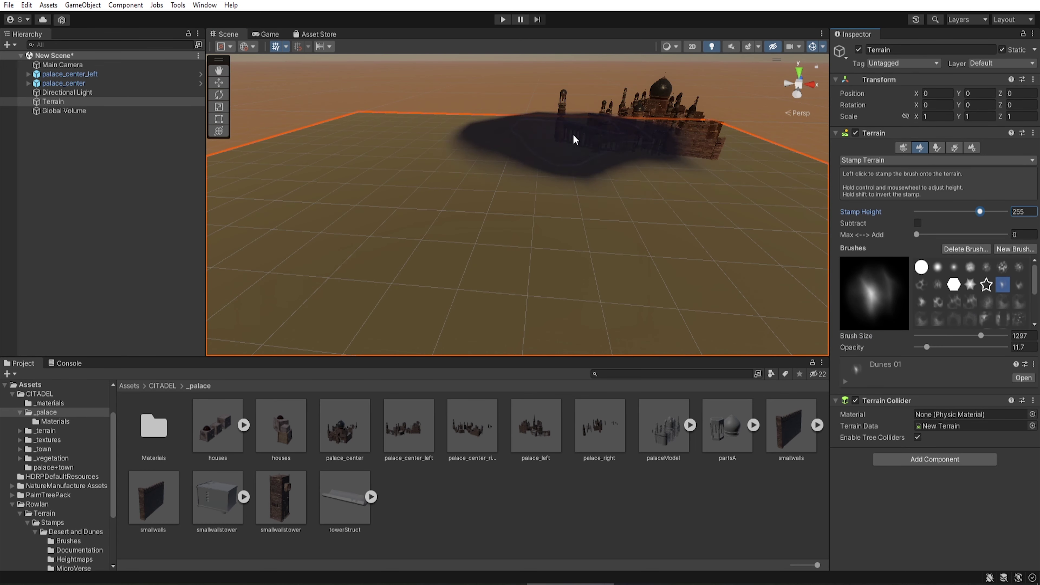
pyautogui.keyDown('alt'); pyautogui.moveTo(574, 139); pyautogui.dragTo(699, 123); pyautogui.keyUp('alt')
pyautogui.keyDown('ctrl'); pyautogui.scroll(5, 622, 151); pyautogui.keyUp('ctrl')
pyautogui.moveTo(622, 151)
pyautogui.keyDown('alt'); pyautogui.mouseDown()
pyautogui.moveTo(429, 202)
pyautogui.moveTo(676, 144)
pyautogui.moveTo(676, 134)
pyautogui.mouseUp(); pyautogui.keyUp('alt')
pyautogui.moveTo(961, 351); pyautogui.dragTo(936, 351)
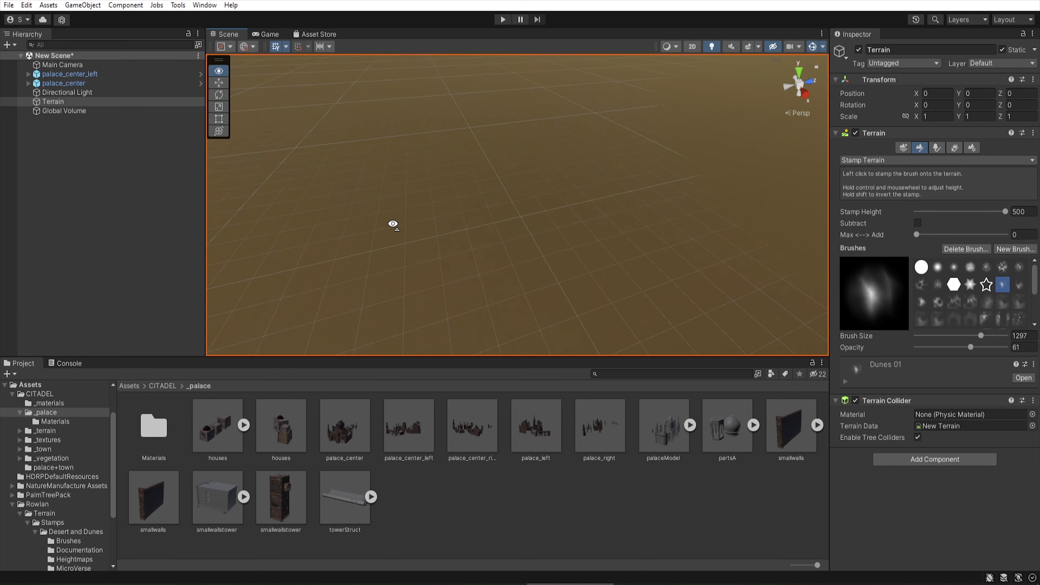
pyautogui.keyDown('alt'); pyautogui.moveTo(394, 223); pyautogui.dragTo(761, 284); pyautogui.keyUp('alt')
pyautogui.moveTo(933, 354); pyautogui.dragTo(928, 352)
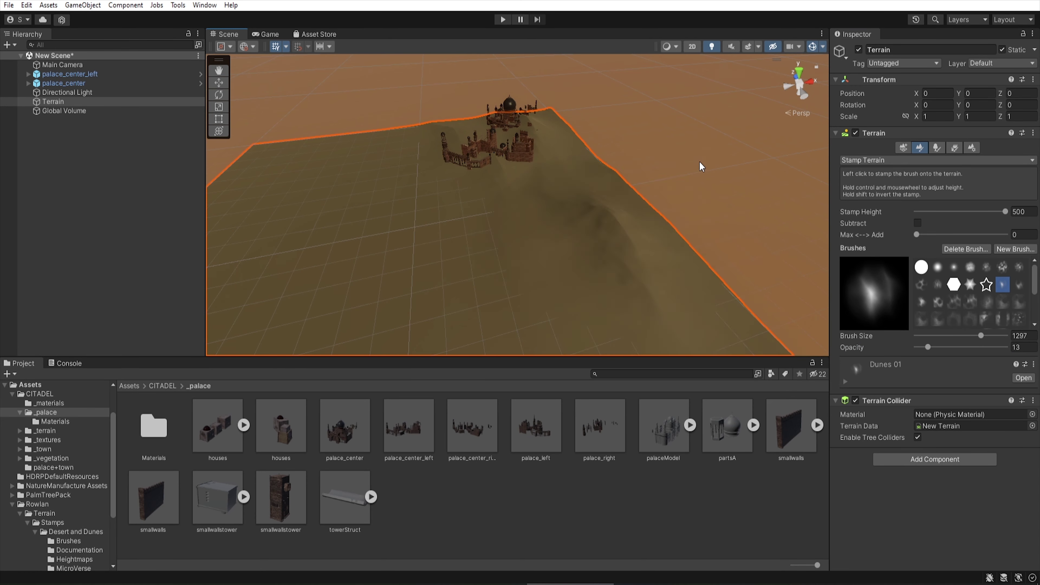
# - Set brush opacity to 31.2 while checking the dunes in shaded wireframe view
pyautogui.keyDown('alt'); pyautogui.moveTo(311, 164); pyautogui.dragTo(477, 133); pyautogui.keyUp('alt')
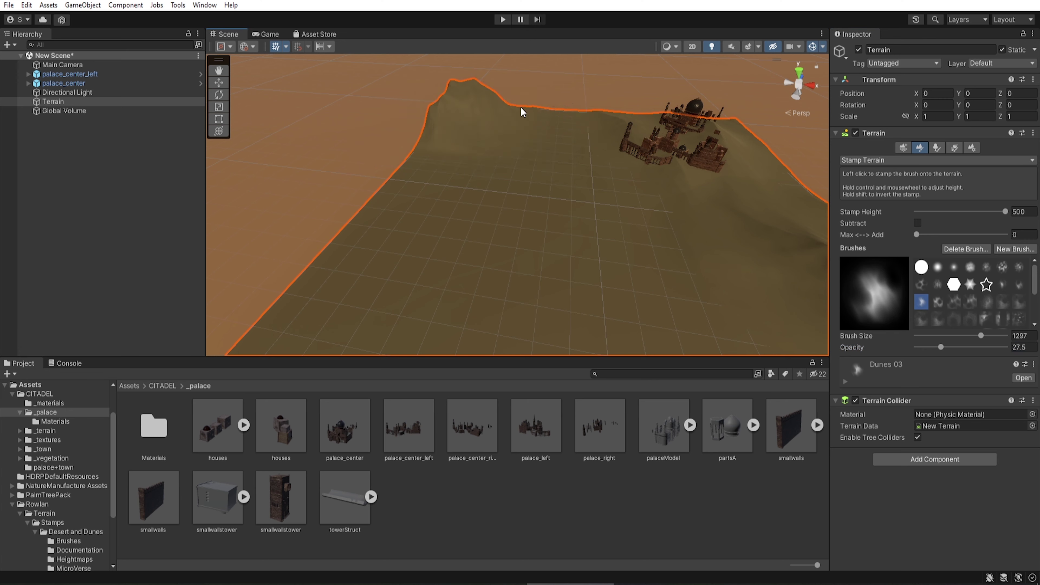
pyautogui.keyDown('alt'); pyautogui.moveTo(561, 26); pyautogui.dragTo(641, 8); pyautogui.keyUp('alt')
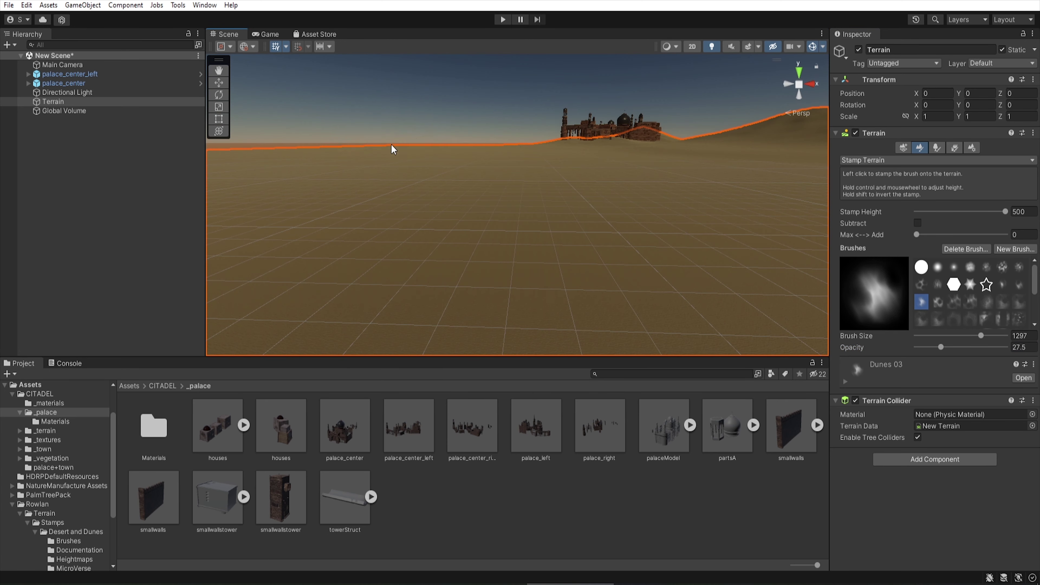
pyautogui.keyDown('alt'); pyautogui.moveTo(365, 152); pyautogui.dragTo(507, 87); pyautogui.keyUp('alt')
pyautogui.click(671, 47)
pyautogui.click(700, 88)
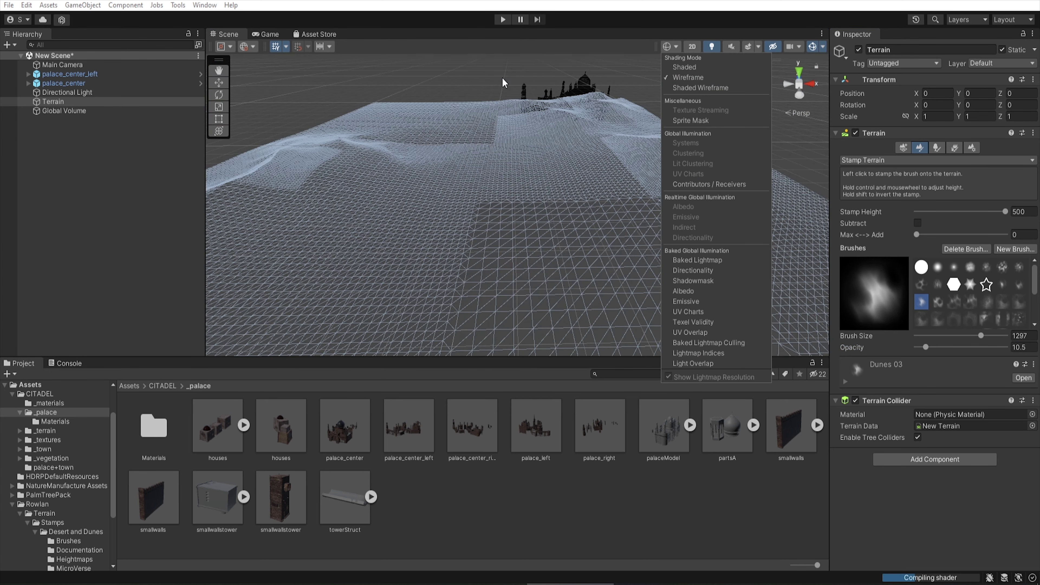
pyautogui.click(629, 116)
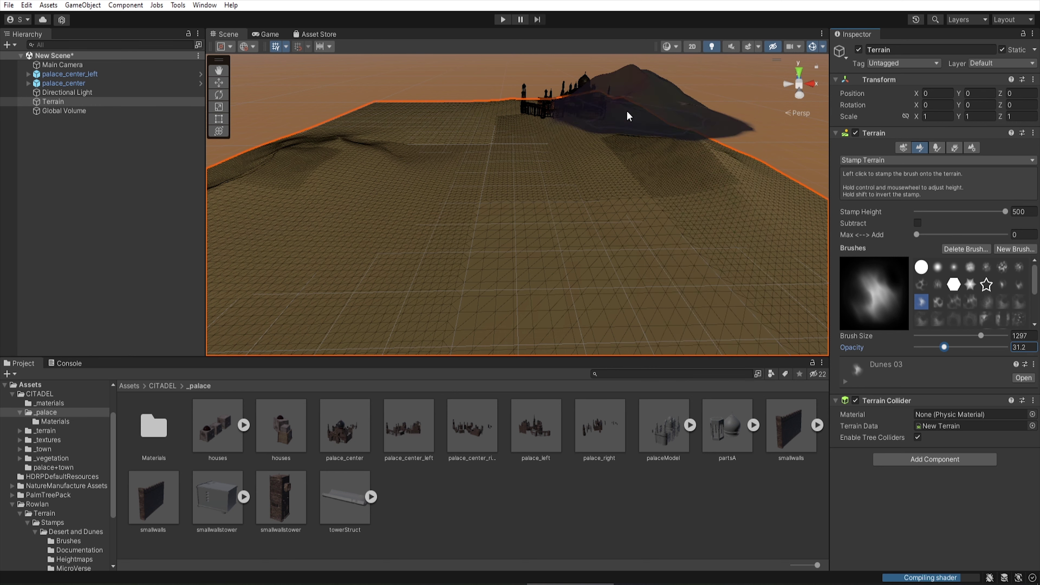
pyautogui.click(671, 46)
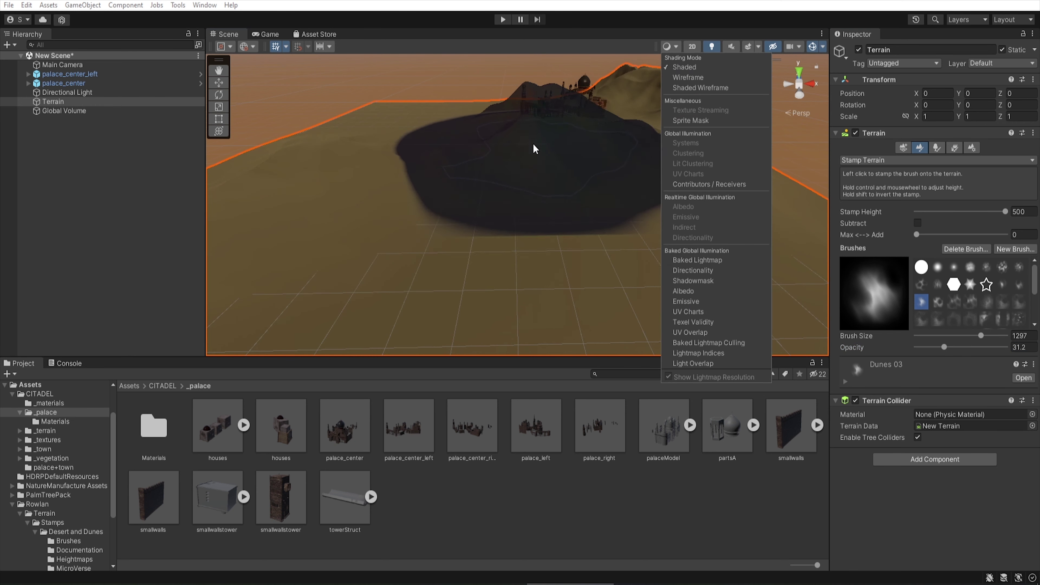
pyautogui.click(696, 69)
# - Select the Dunes 02 brush asset
pyautogui.moveTo(534, 147)
pyautogui.keyDown('alt'); pyautogui.mouseDown()
pyautogui.moveTo(695, 61)
pyautogui.moveTo(569, 193)
pyautogui.mouseUp(); pyautogui.keyUp('alt')
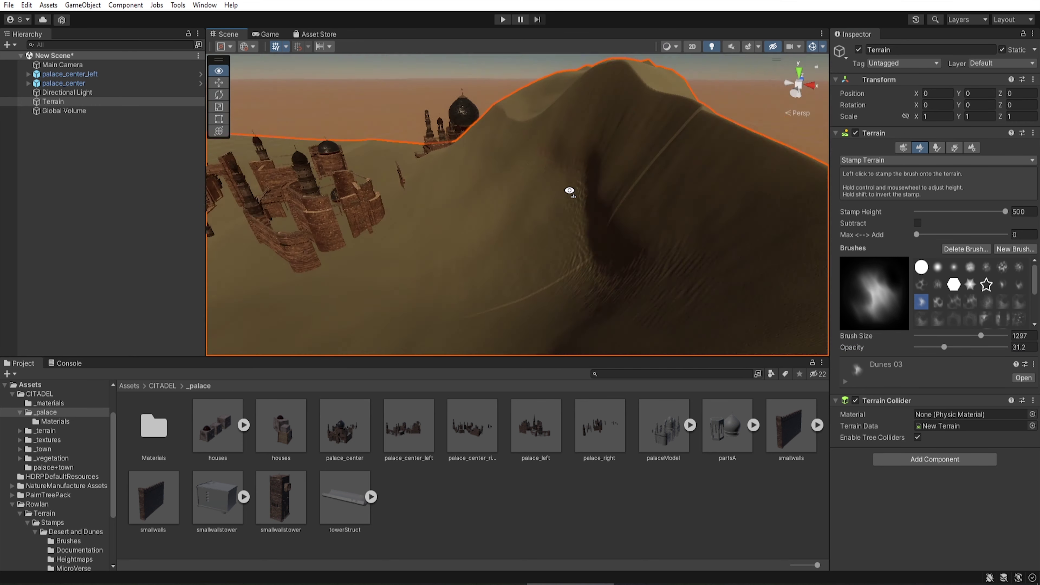
pyautogui.click(1024, 378)
pyautogui.click(983, 115)
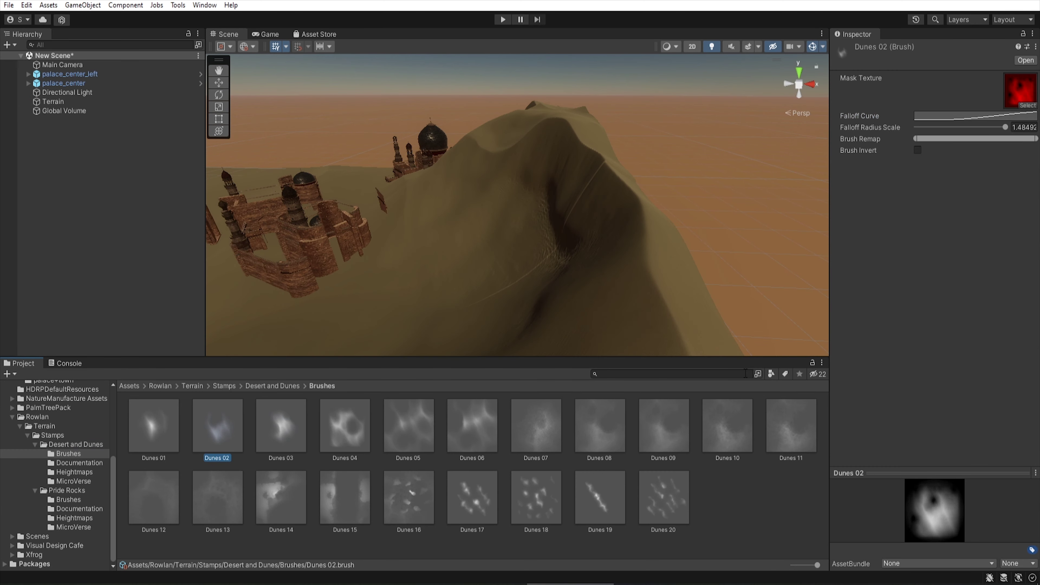
# - Stamp two rocky mountain peaks with the Pride Rocks 28 brush at raised opacity
pyautogui.click(551, 123)
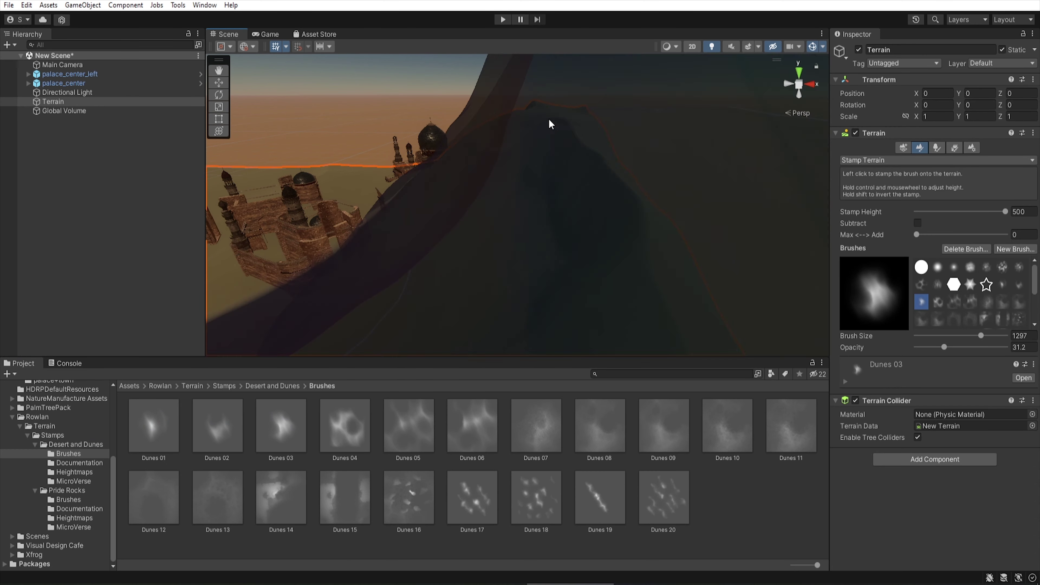
pyautogui.moveTo(551, 123)
pyautogui.keyDown('alt'); pyautogui.mouseDown()
pyautogui.moveTo(652, 102)
pyautogui.moveTo(651, 92)
pyautogui.mouseUp(); pyautogui.keyUp('alt')
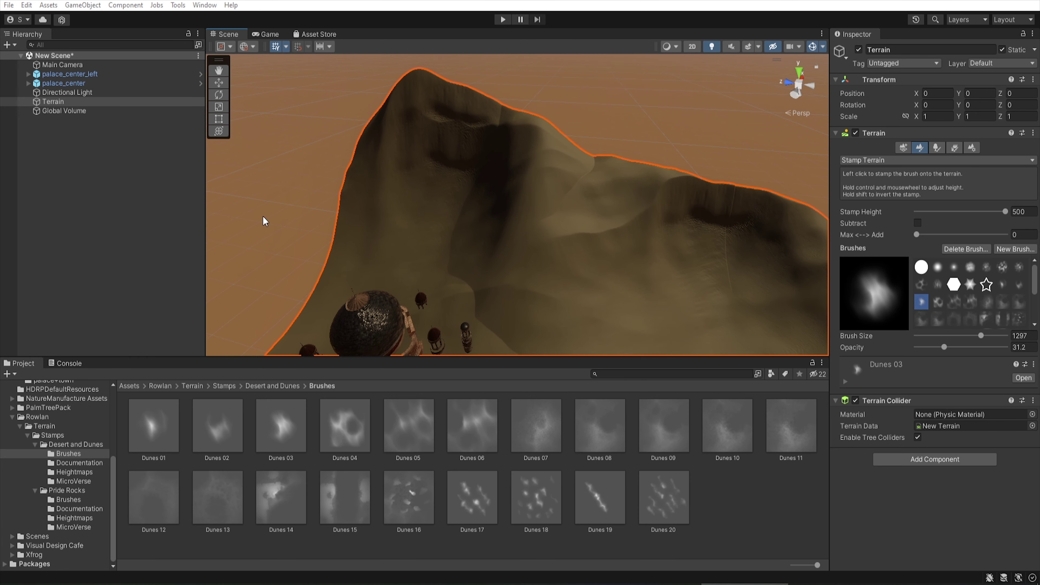
pyautogui.moveTo(981, 336); pyautogui.dragTo(951, 339)
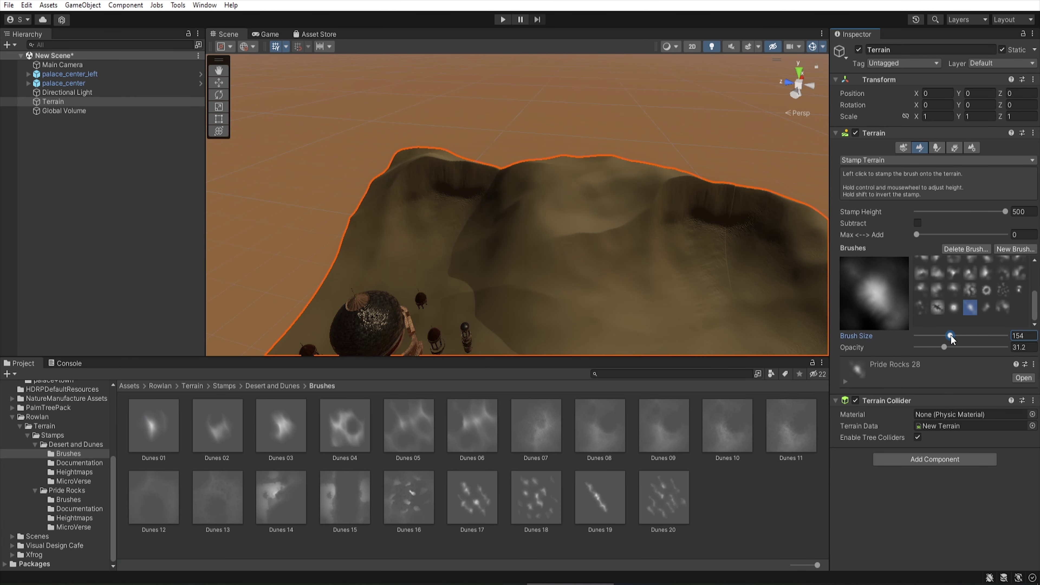
pyautogui.click(969, 311)
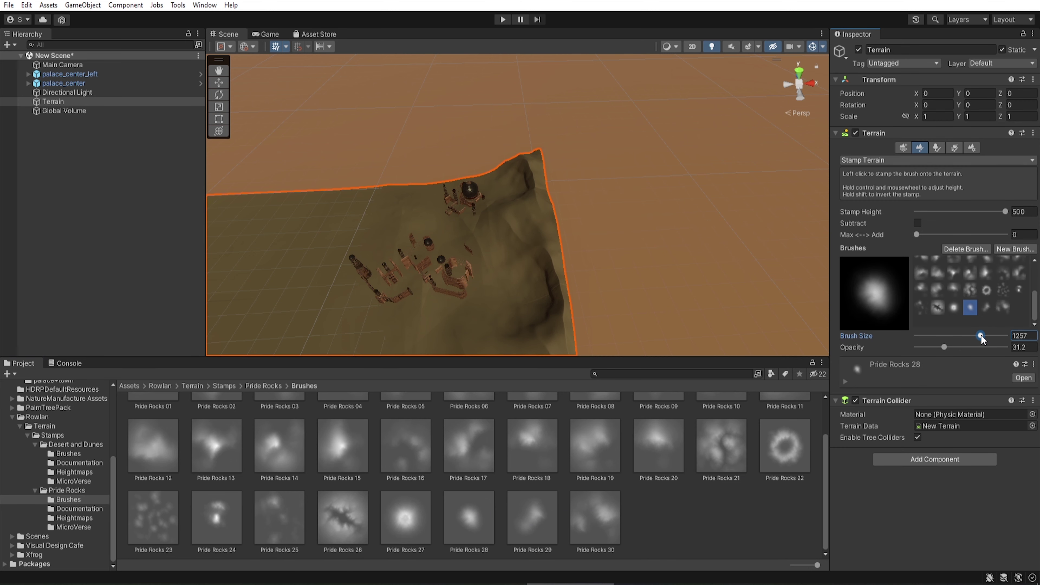
pyautogui.click(557, 233)
pyautogui.moveTo(935, 347); pyautogui.dragTo(949, 347)
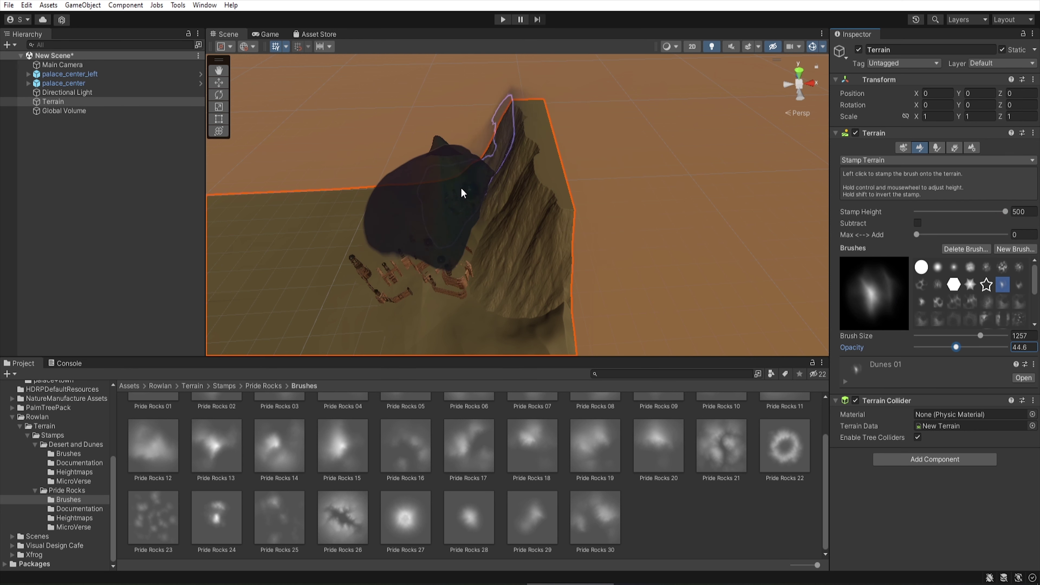
pyautogui.click(466, 177)
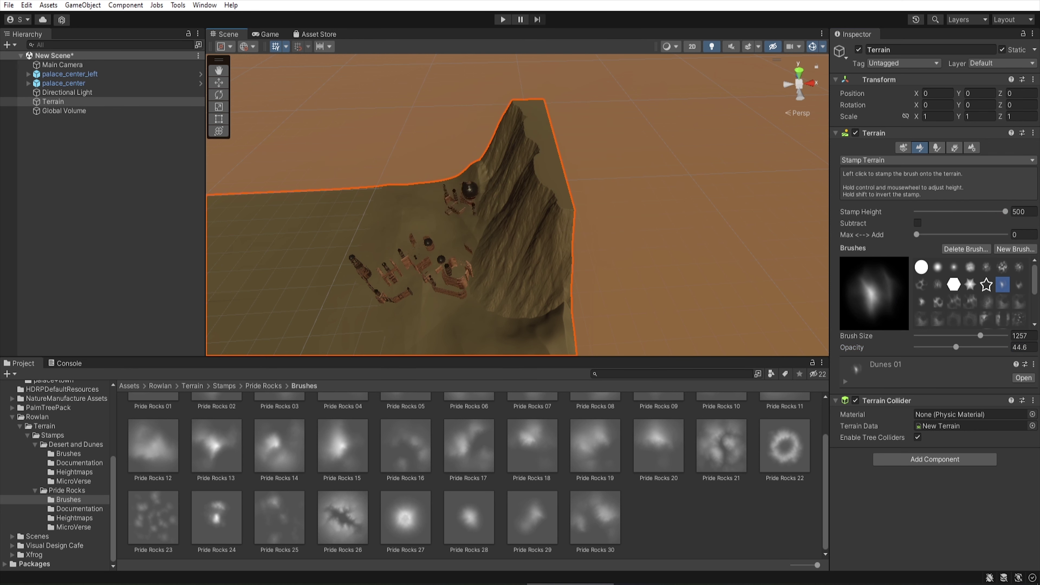
# - Switch to the Dunes 03 brush and survey the new mountain range
pyautogui.click(465, 174)
pyautogui.press('.')
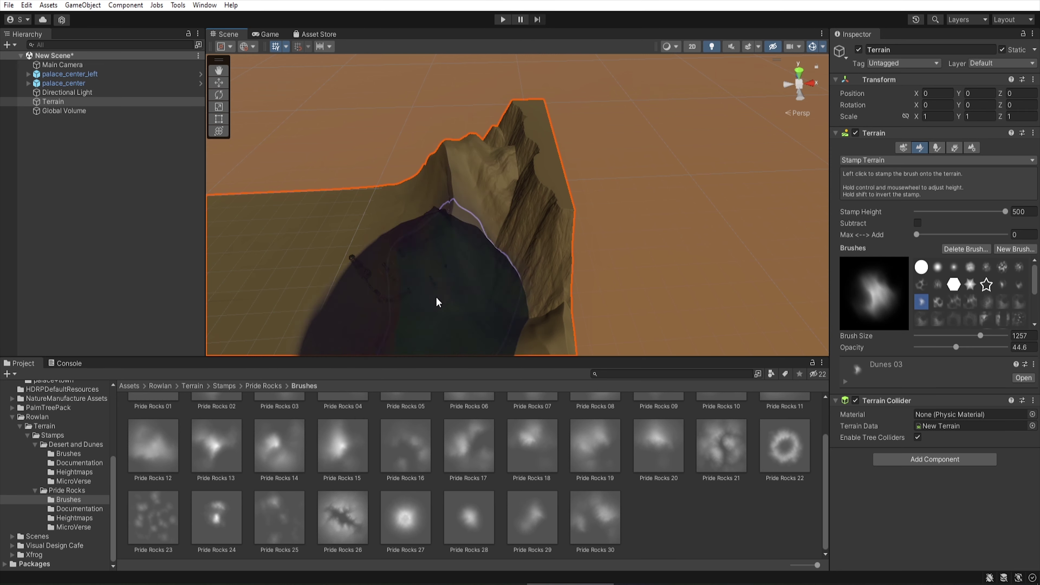
pyautogui.moveTo(413, 267); pyautogui.dragTo(596, 30, button='right')
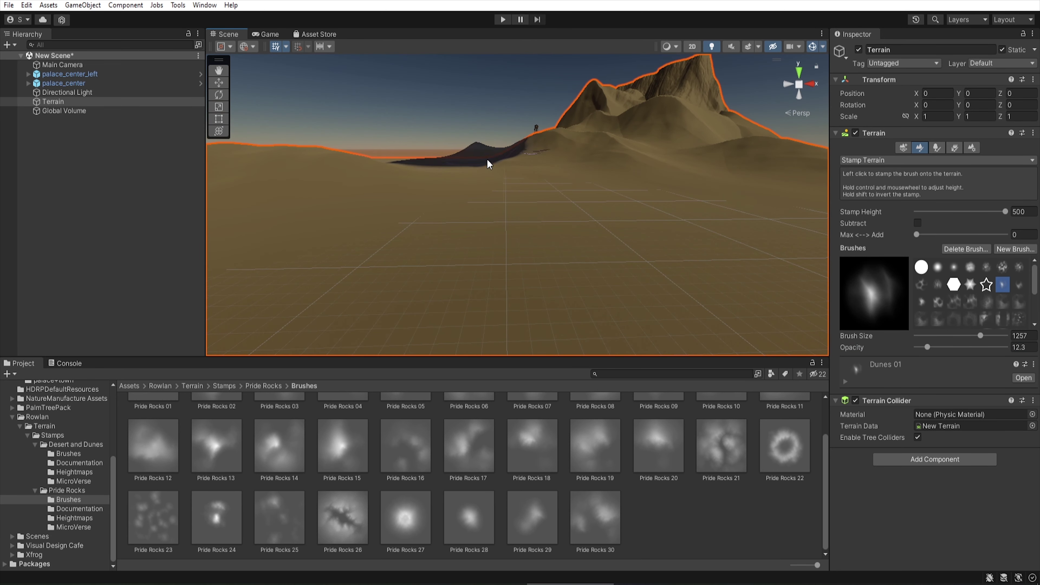
pyautogui.moveTo(489, 164); pyautogui.dragTo(401, 107, button='right')
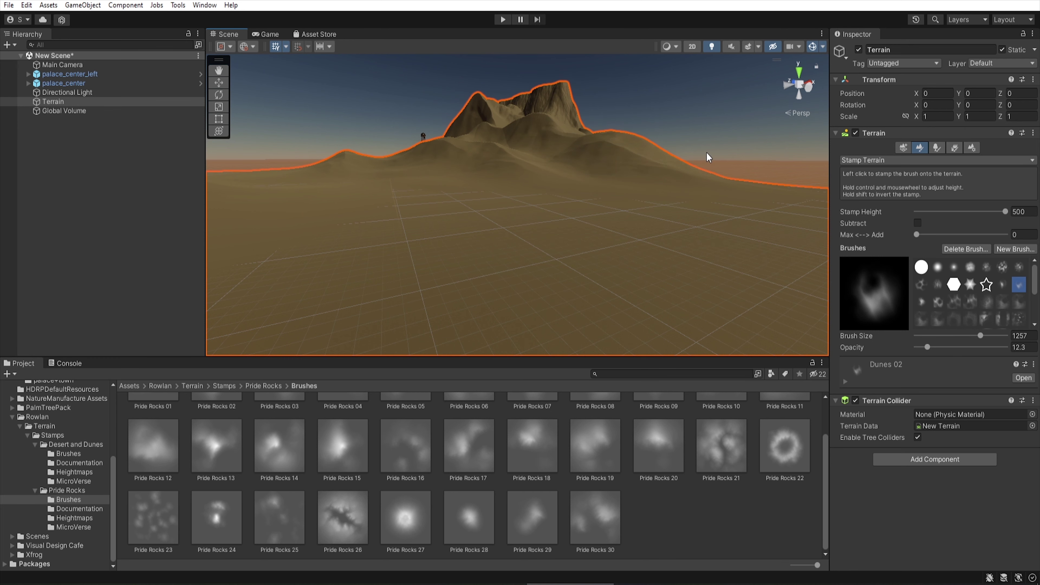
pyautogui.moveTo(708, 157)
pyautogui.mouseDown(button='right')
pyautogui.moveTo(412, 106)
pyautogui.moveTo(928, 349)
pyautogui.mouseUp(button='right')
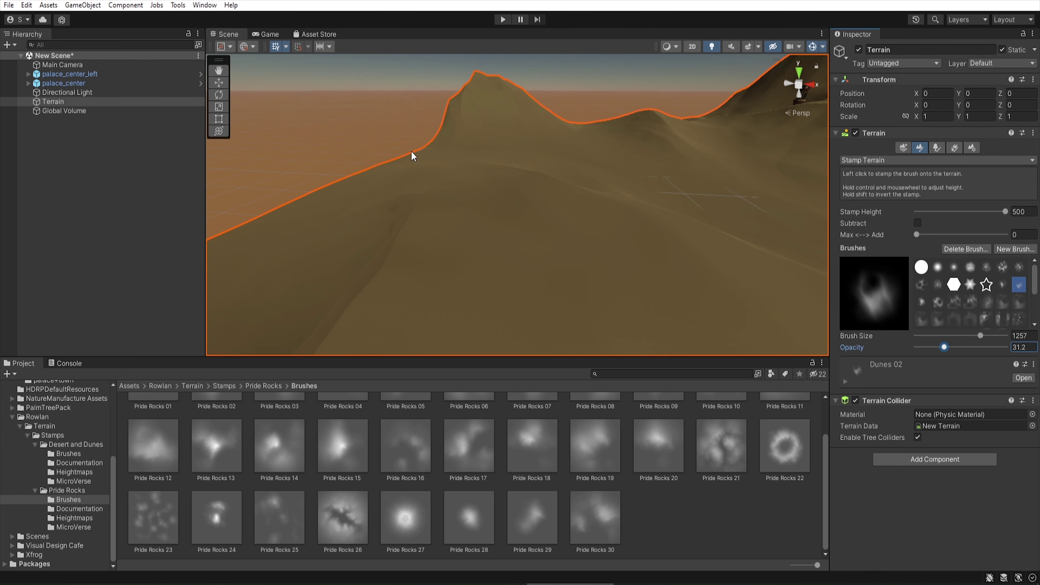
pyautogui.moveTo(412, 156); pyautogui.dragTo(565, 56, button='right')
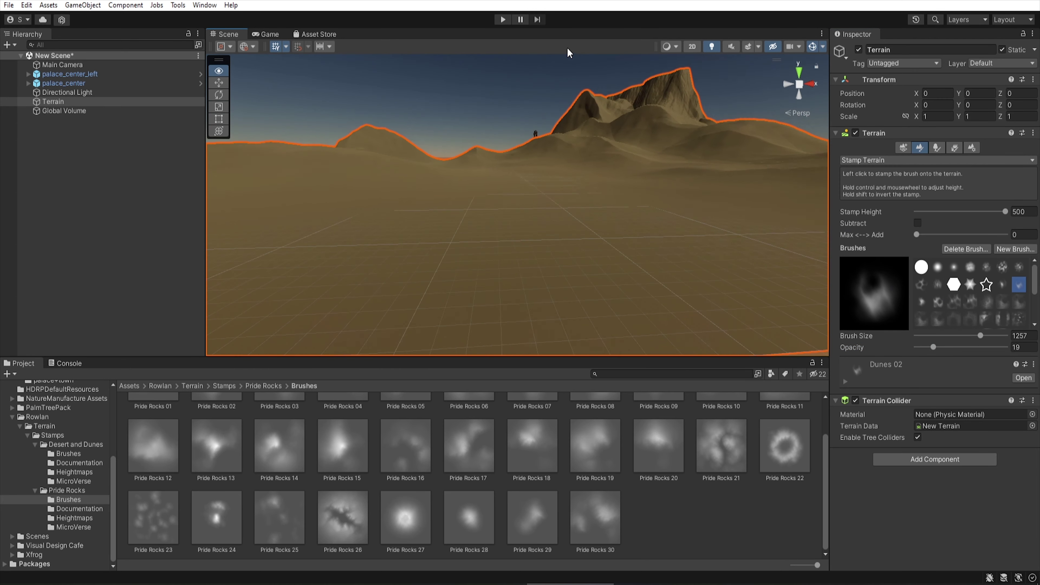
# - Switch to Create Neighbor Terrains and aim at the terrain edge
pyautogui.click(904, 148)
pyautogui.scroll(5, 451, 339)
pyautogui.moveTo(450, 339); pyautogui.dragTo(451, 251, button='right')
# - Add the neighbouring tile Terrain_(2000.00, 0.00, 0.00) on the right edge and select it
pyautogui.click(655, 213)
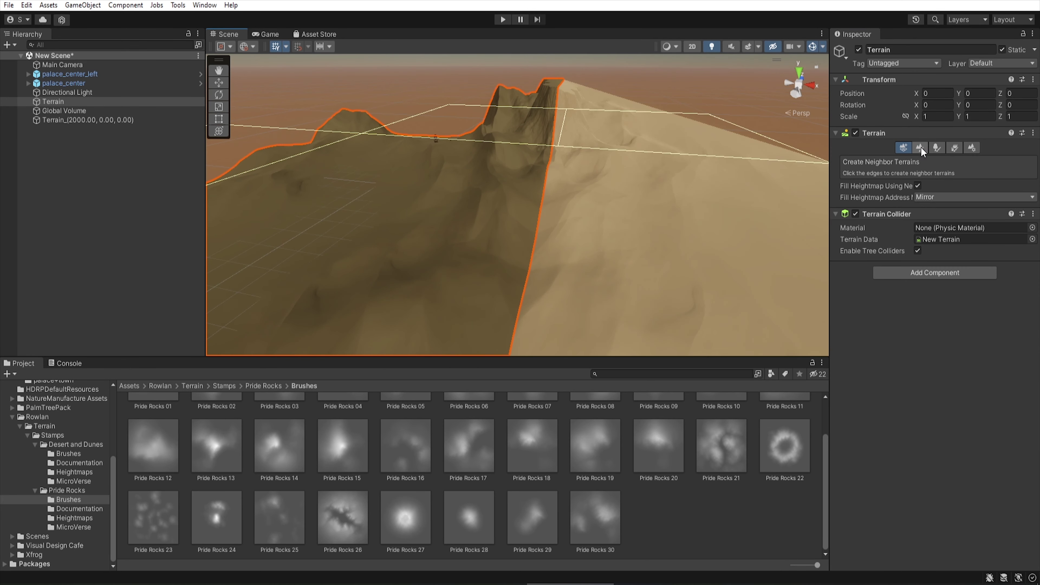
pyautogui.click(922, 148)
pyautogui.click(569, 98)
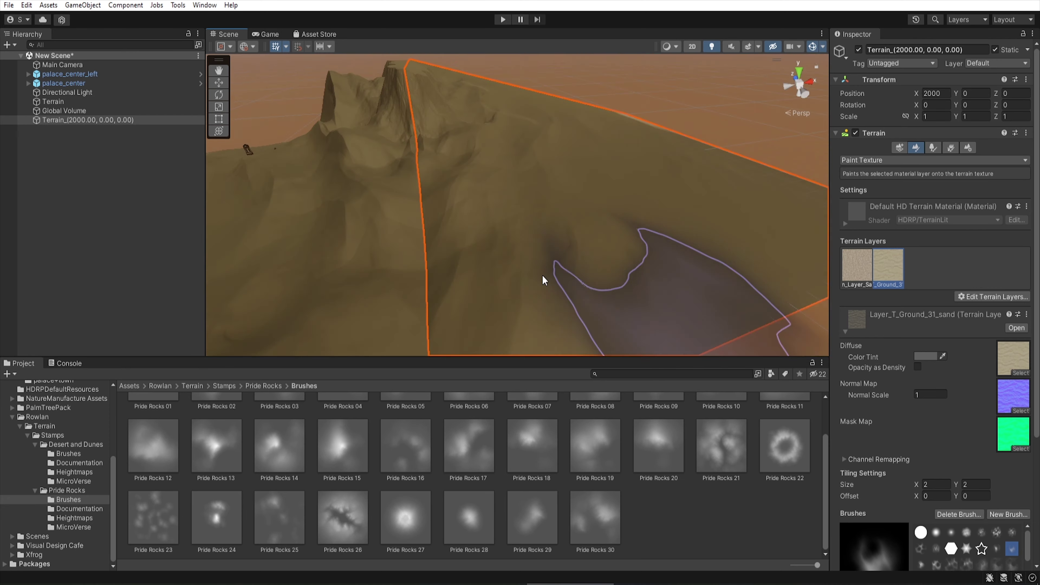
pyautogui.moveTo(544, 281); pyautogui.dragTo(584, 94, button='right')
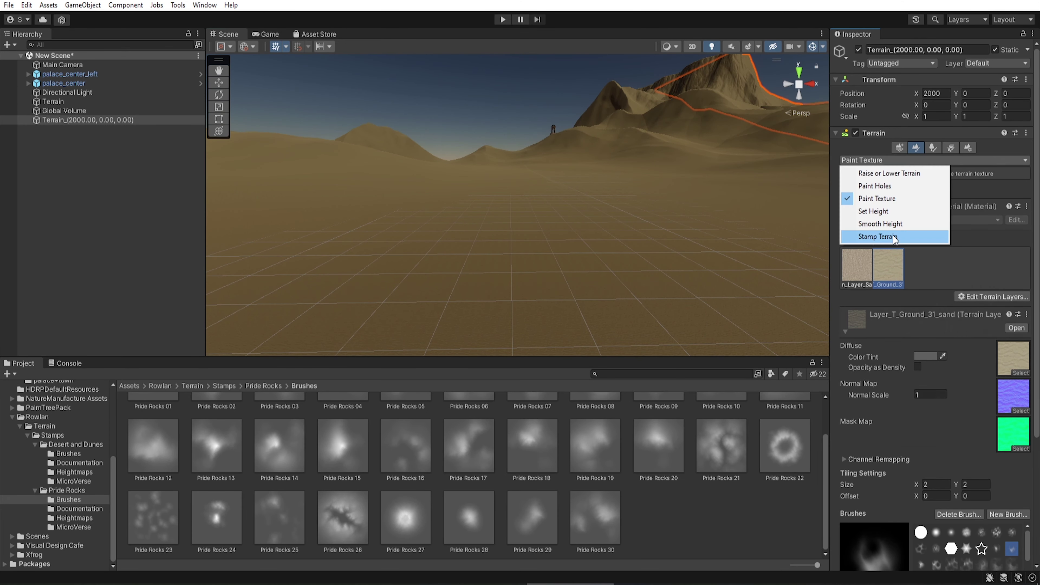
# - Stamp low dunes on the main Terrain at opacity 16.6 using the Dunes 02 brush
pyautogui.click(895, 237)
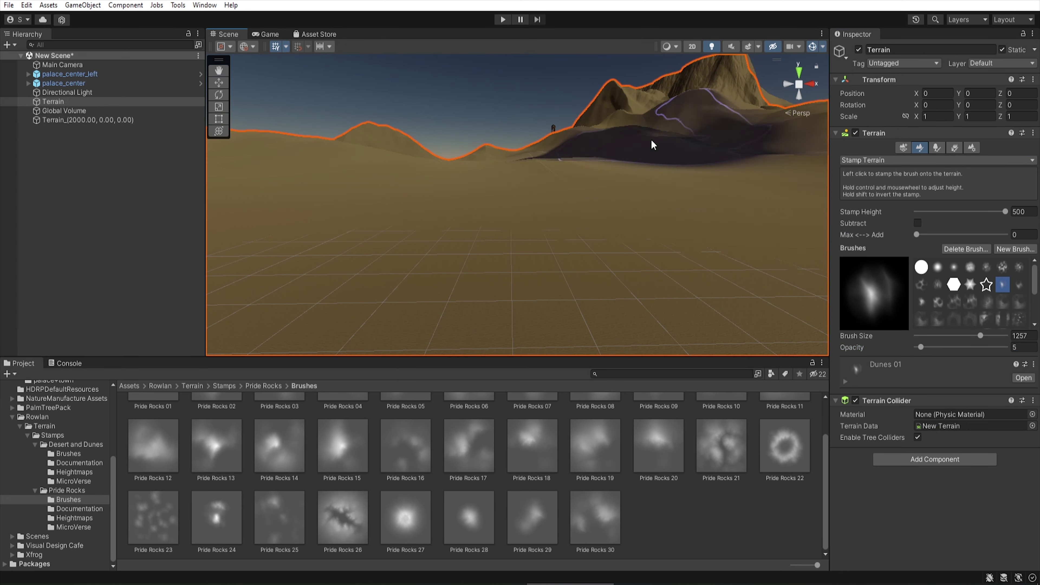
pyautogui.click(607, 170)
pyautogui.moveTo(643, 156)
pyautogui.mouseDown(button='right')
pyautogui.moveTo(496, 51)
pyautogui.moveTo(724, 36)
pyautogui.mouseUp(button='right')
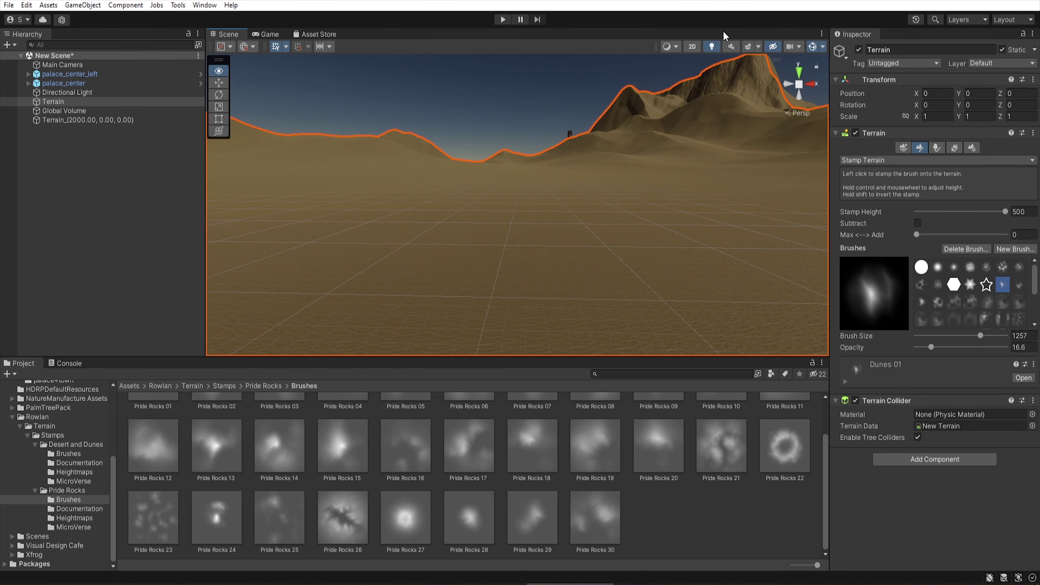
pyautogui.press('.')
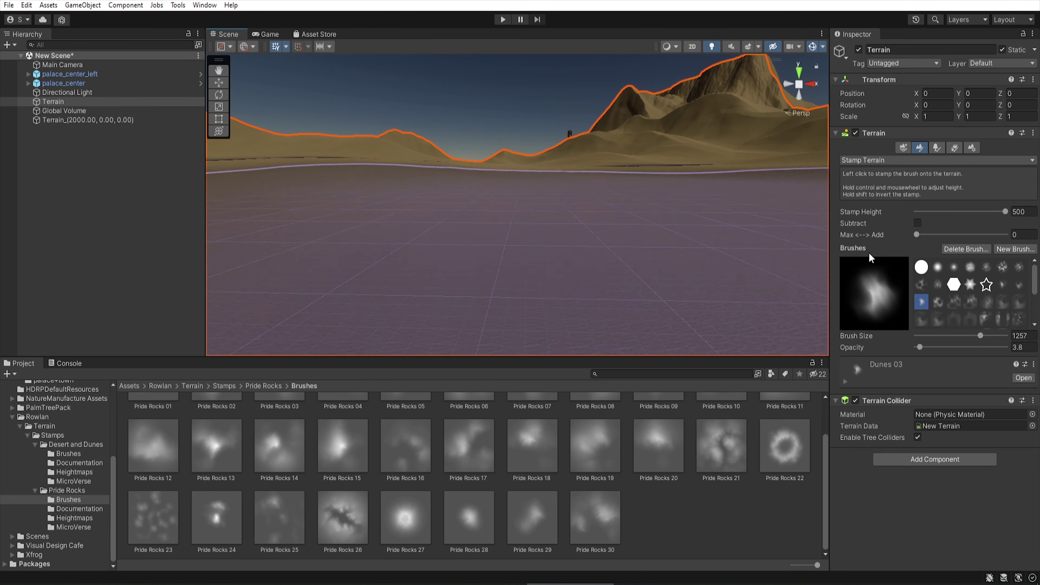
pyautogui.moveTo(801, 294)
pyautogui.mouseDown(button='right')
pyautogui.moveTo(328, 151)
pyautogui.moveTo(528, 185)
pyautogui.mouseUp(button='right')
pyautogui.press(',')
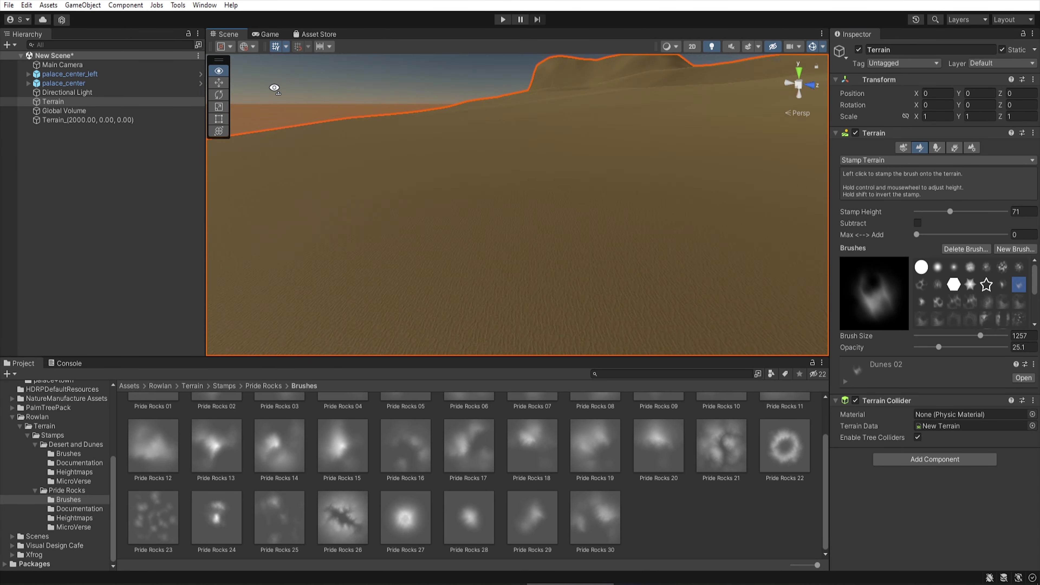
# - Stamp more dunes with Dunes 01 at higher opacity, then frame palace_center_left
pyautogui.moveTo(939, 347); pyautogui.dragTo(954, 347)
pyautogui.press(',')
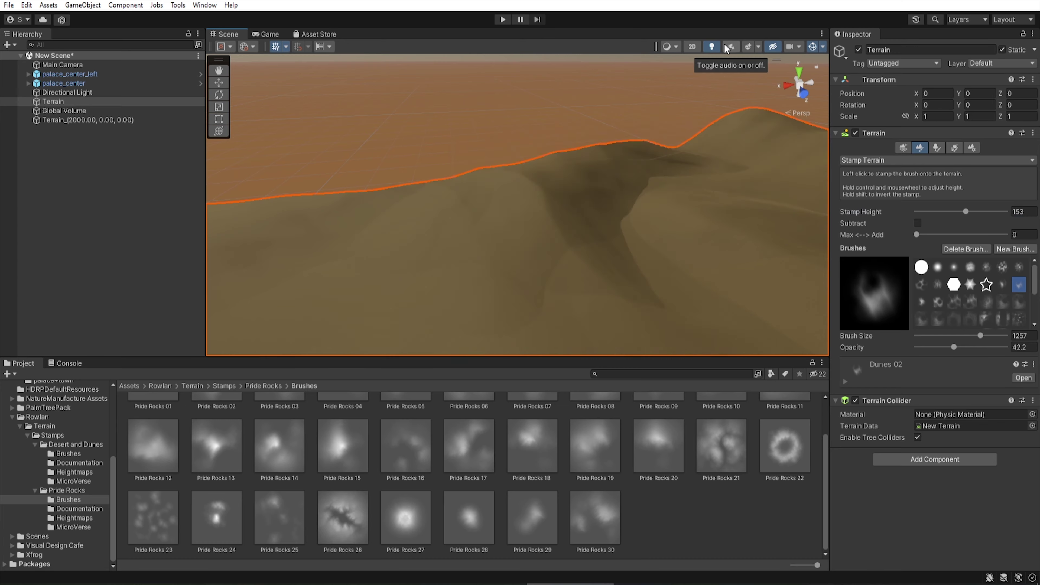
pyautogui.keyDown('ctrl'); pyautogui.scroll(5, 609, 181); pyautogui.keyUp('ctrl')
pyautogui.moveTo(740, 245); pyautogui.dragTo(770, 139, button='right')
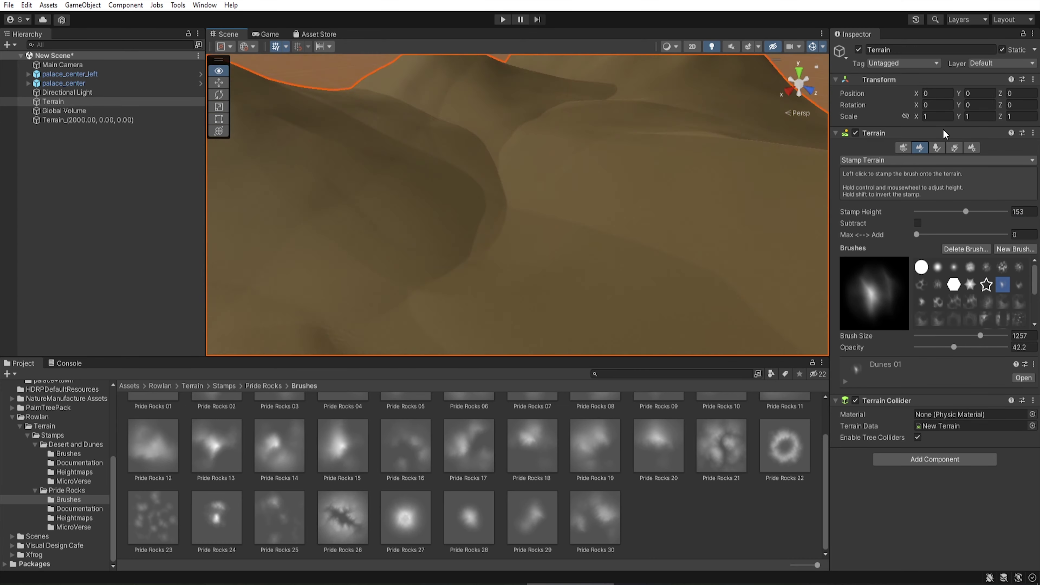
pyautogui.doubleClick(70, 73)
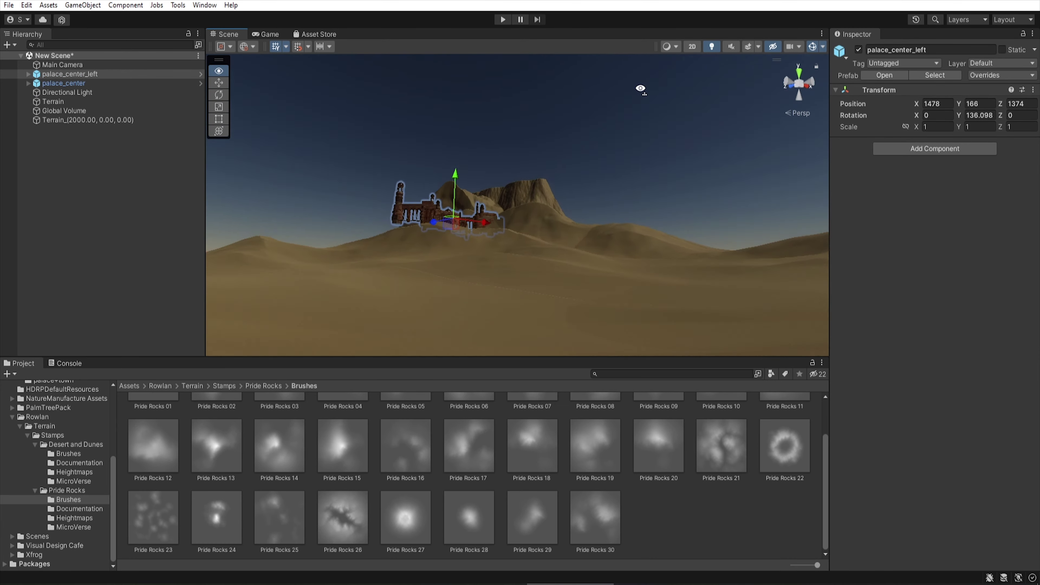
# - Rotate palace_center_left and move it onto the dune slope
pyautogui.press('e')
pyautogui.moveTo(541, 179); pyautogui.dragTo(455, 148, button='right')
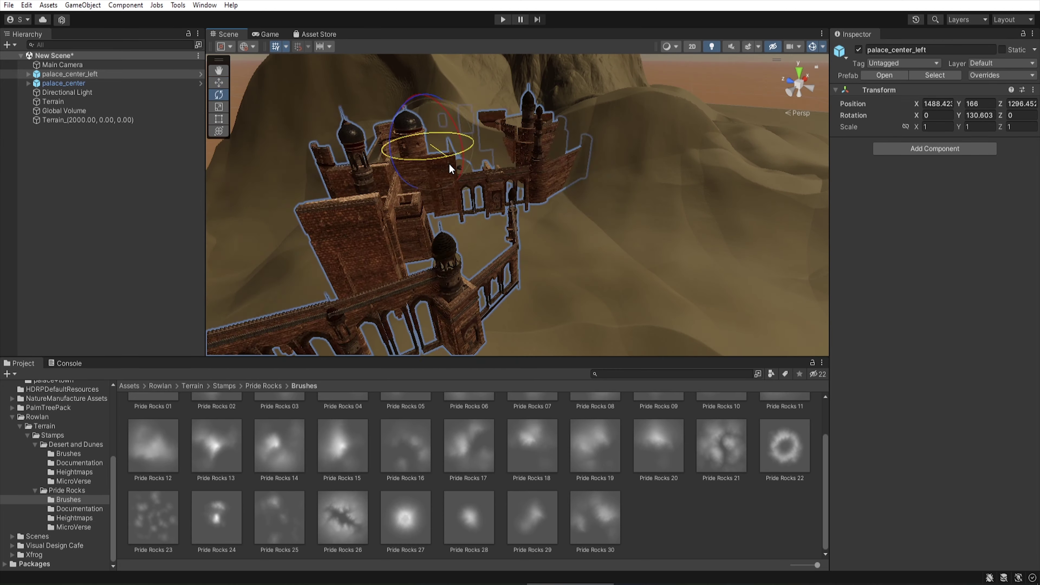
pyautogui.moveTo(673, 261); pyautogui.dragTo(553, 140)
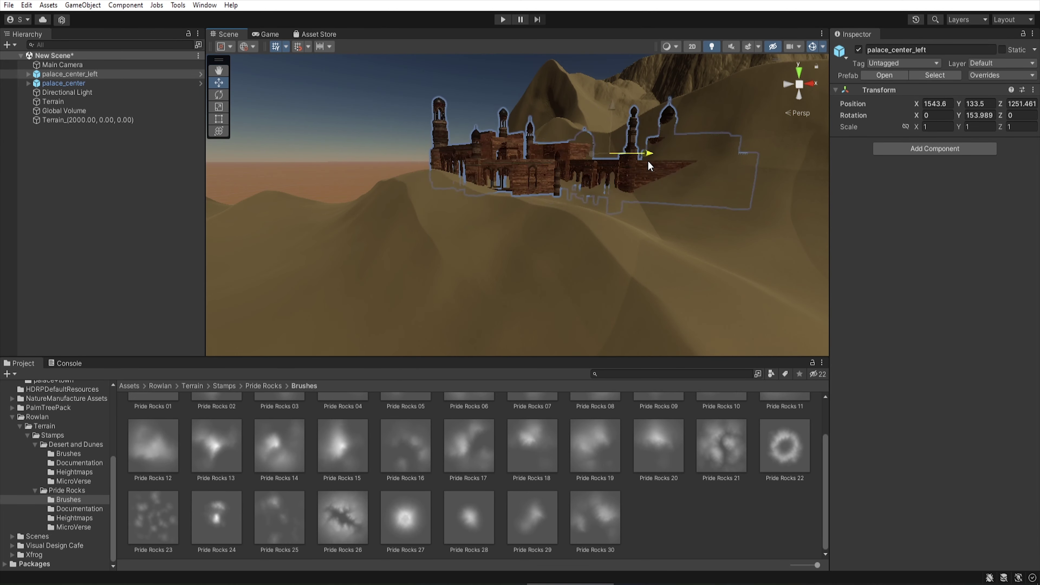
# - Lower palace_center down into the dunes, then select the Terrain
pyautogui.moveTo(648, 165); pyautogui.dragTo(562, 252, button='right')
pyautogui.click(562, 252)
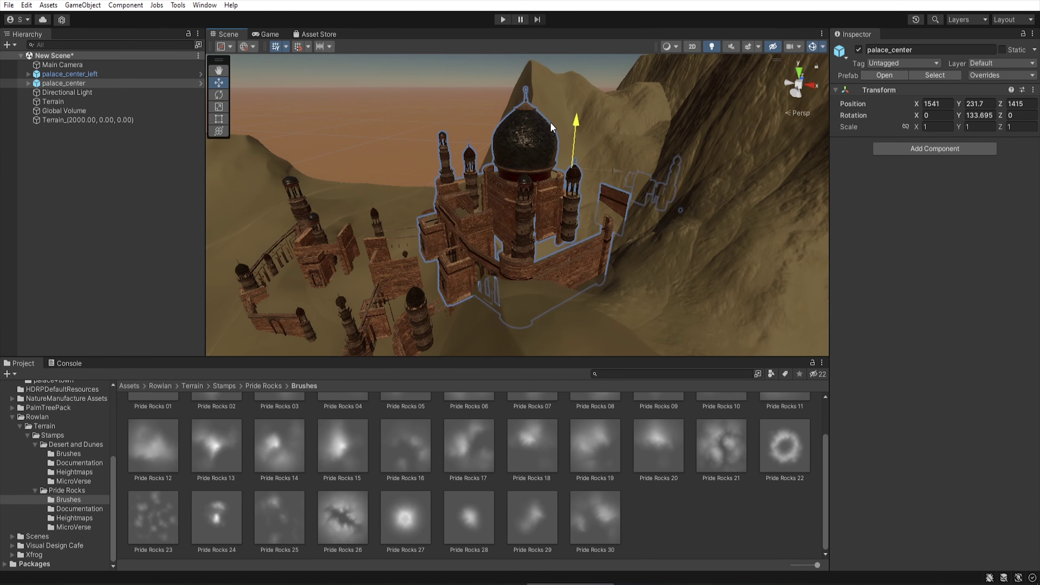
pyautogui.moveTo(551, 128); pyautogui.dragTo(629, 109, button='right')
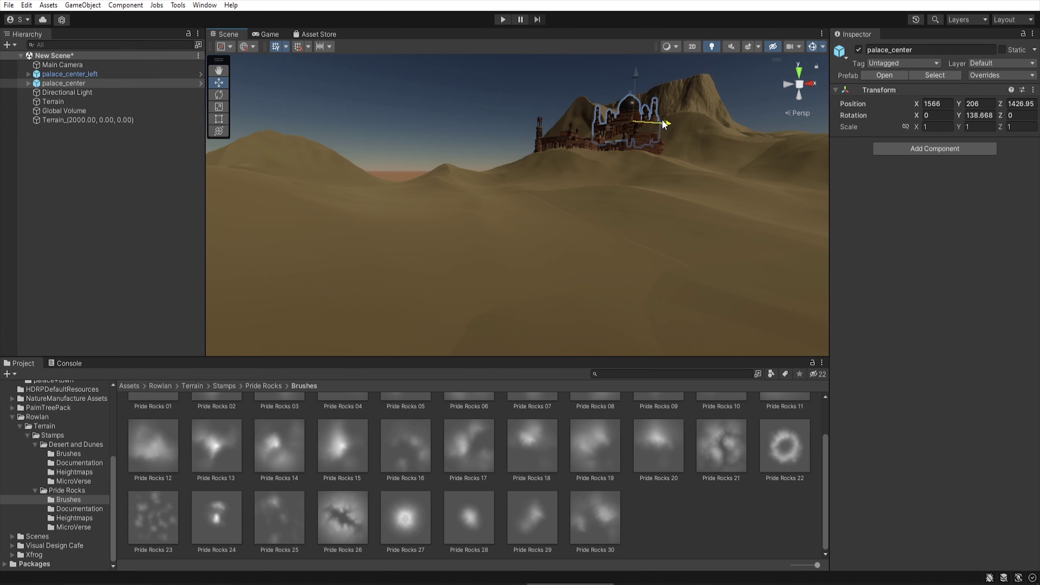
pyautogui.moveTo(715, 155); pyautogui.dragTo(645, 102, button='right')
pyautogui.click(594, 288)
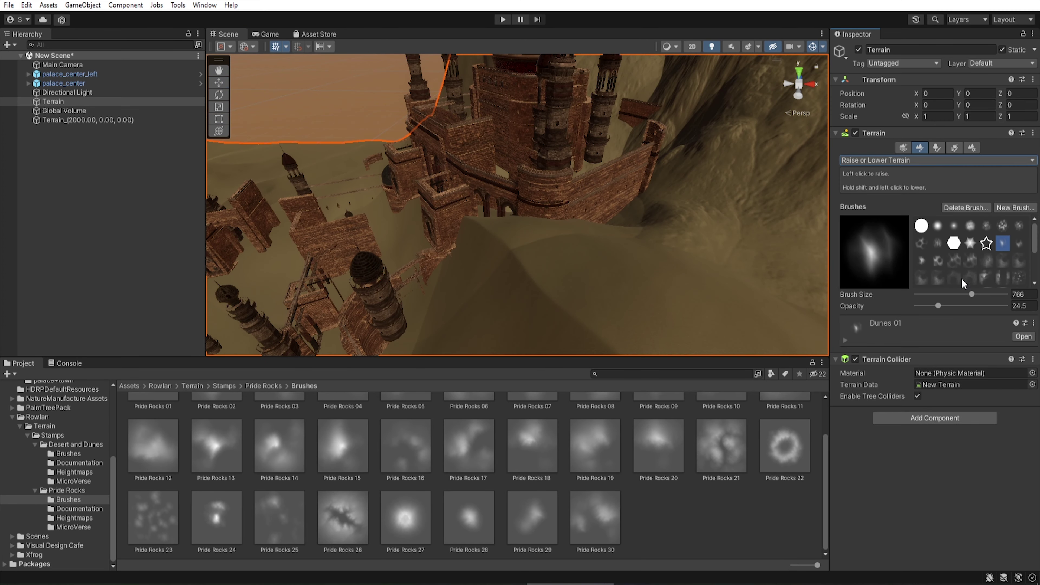
# - Build up, smooth and level sand beside the palace at reduced brush opacity
pyautogui.moveTo(524, 241); pyautogui.dragTo(534, 205, button='right')
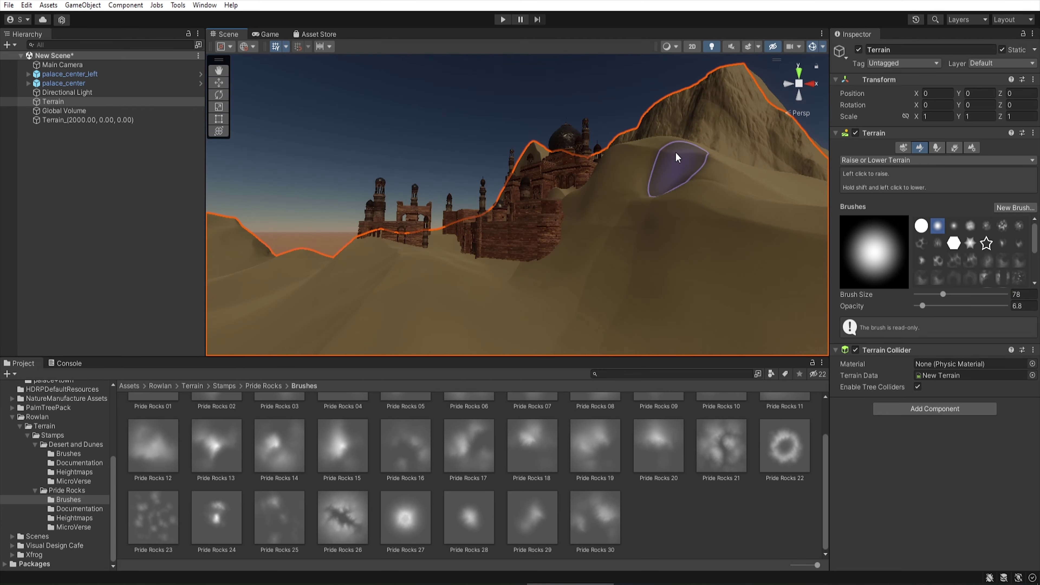
pyautogui.moveTo(673, 167); pyautogui.dragTo(696, 184, button='right')
pyautogui.moveTo(549, 162); pyautogui.dragTo(481, 184, button='right')
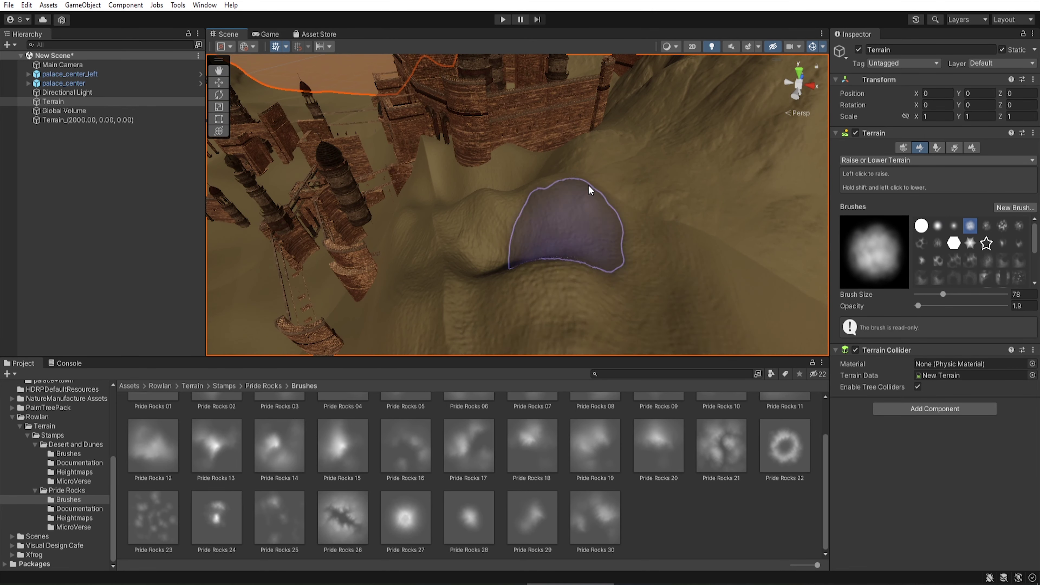
pyautogui.press('F3')
pyautogui.press('F3')
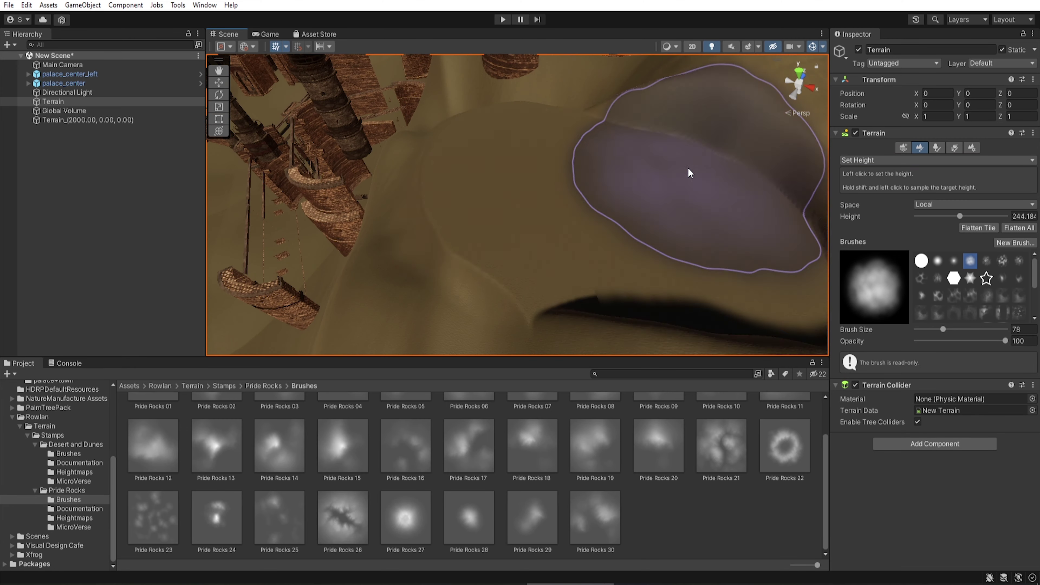
pyautogui.moveTo(360, 166)
pyautogui.mouseDown(button='right')
pyautogui.moveTo(607, 152)
pyautogui.moveTo(622, 174)
pyautogui.mouseUp(button='right')
pyautogui.click(919, 341)
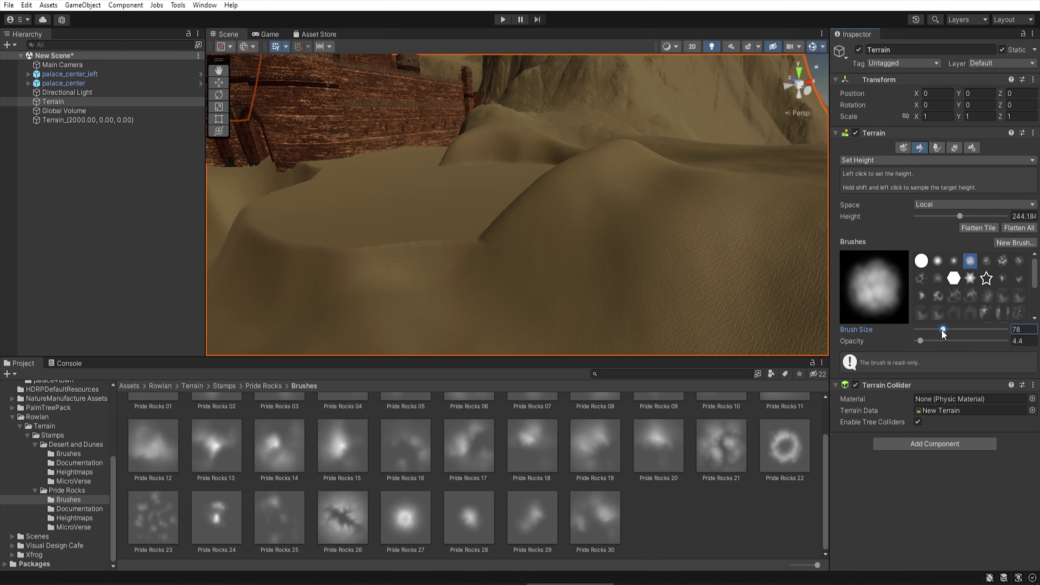
pyautogui.moveTo(517, 230); pyautogui.dragTo(592, 186, button='right')
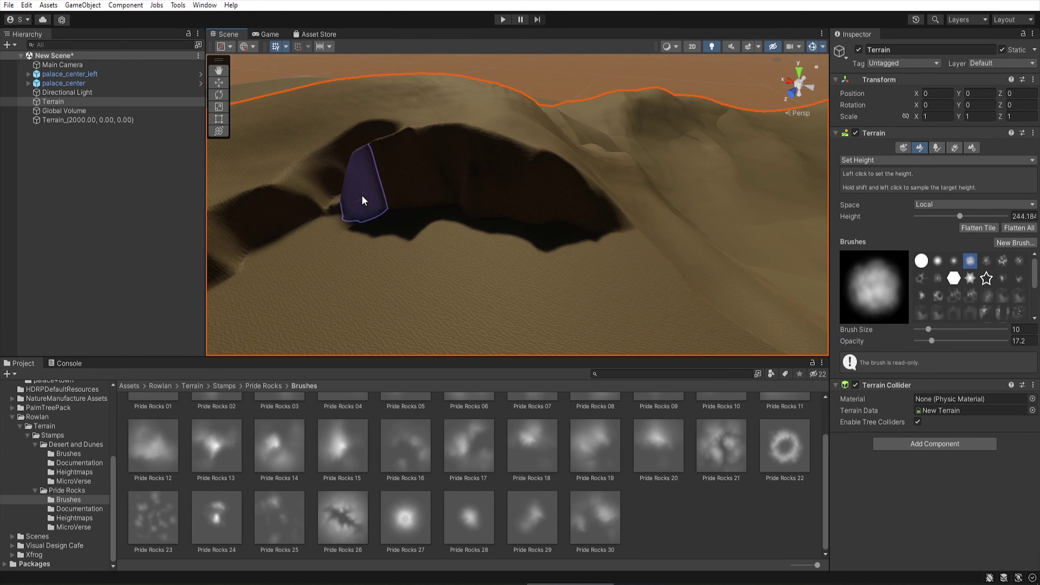
pyautogui.moveTo(592, 187); pyautogui.dragTo(581, 229)
pyautogui.moveTo(581, 230); pyautogui.dragTo(587, 173, button='right')
# - Place palace_right from the CITADEL _palace folder next to the palace
pyautogui.click(46, 458)
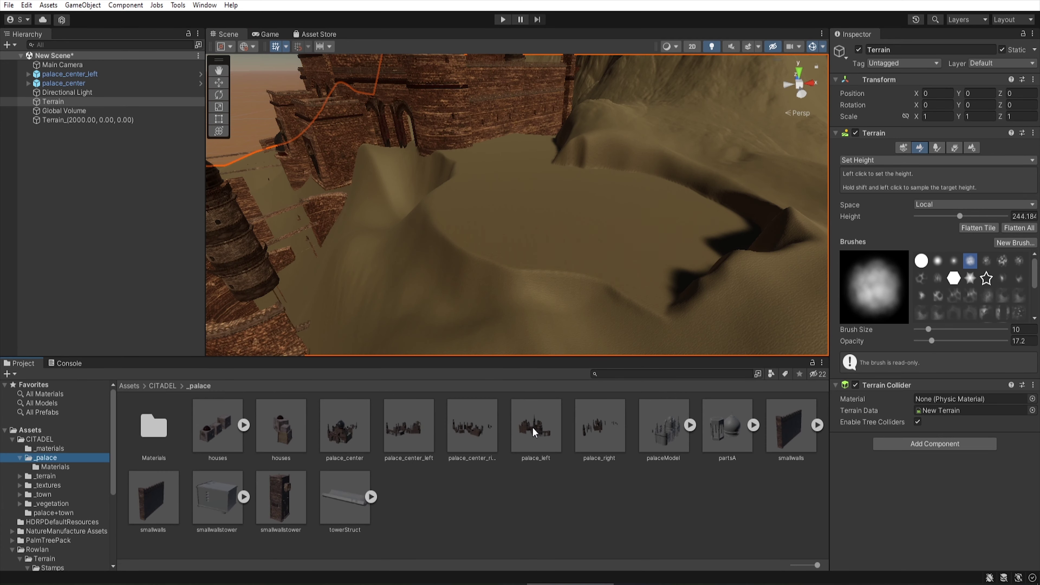
pyautogui.doubleClick(70, 74)
pyautogui.moveTo(600, 426)
pyautogui.mouseDown()
pyautogui.moveTo(573, 378)
pyautogui.moveTo(596, 206)
pyautogui.mouseUp()
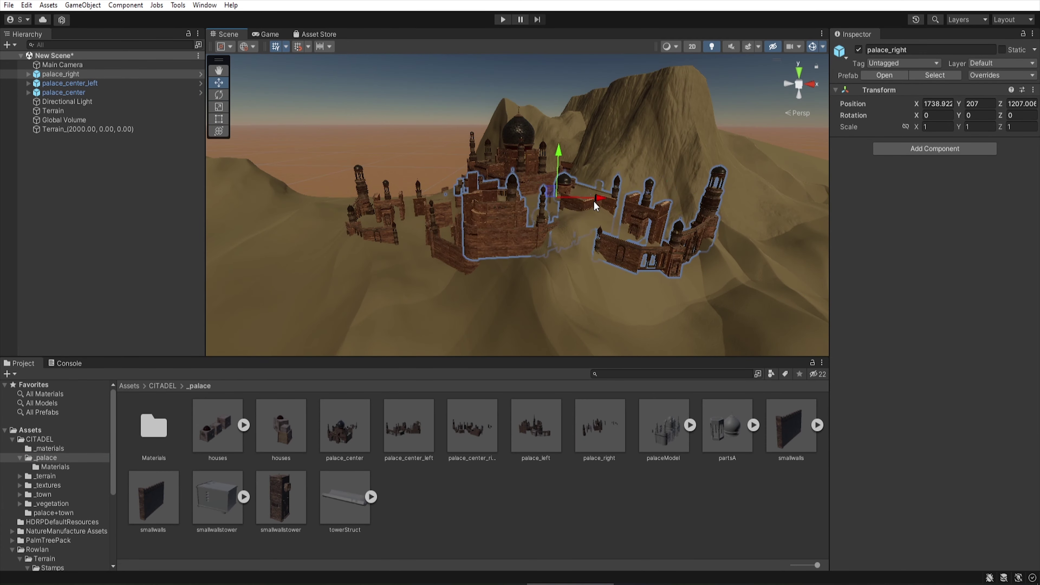
pyautogui.moveTo(540, 211); pyautogui.dragTo(495, 207, button='right')
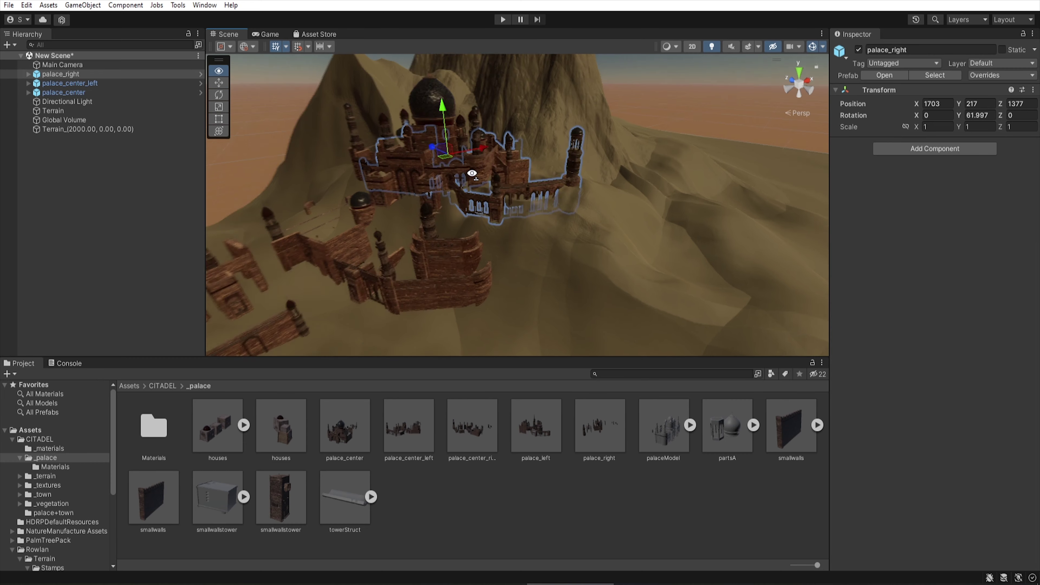
pyautogui.moveTo(495, 208); pyautogui.dragTo(532, 169, button='right')
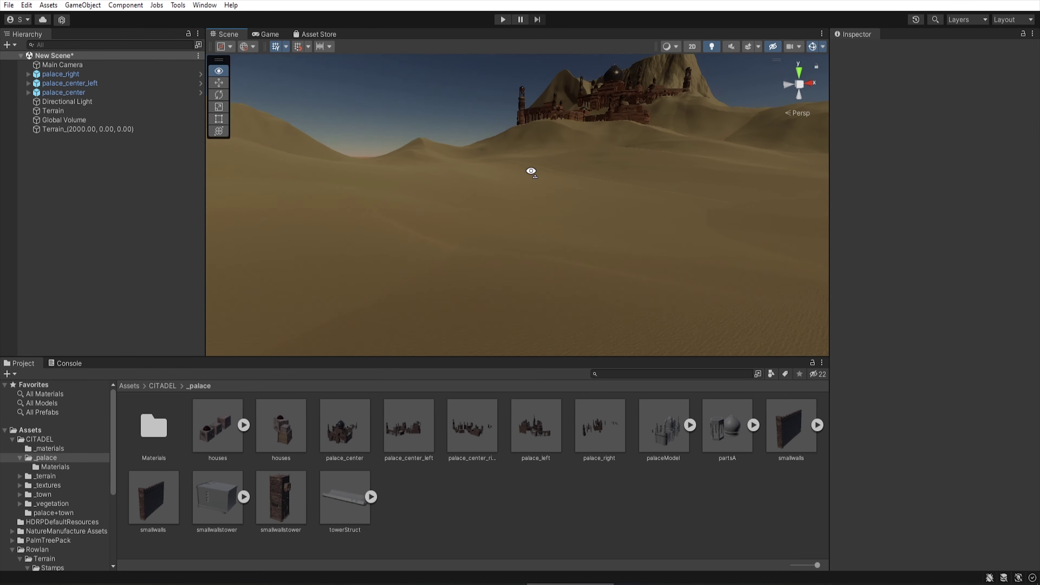
pyautogui.click(532, 169)
# - Flatten the cliff top behind the palace into a plateau at height 306.27
pyautogui.click(925, 161)
pyautogui.click(938, 236)
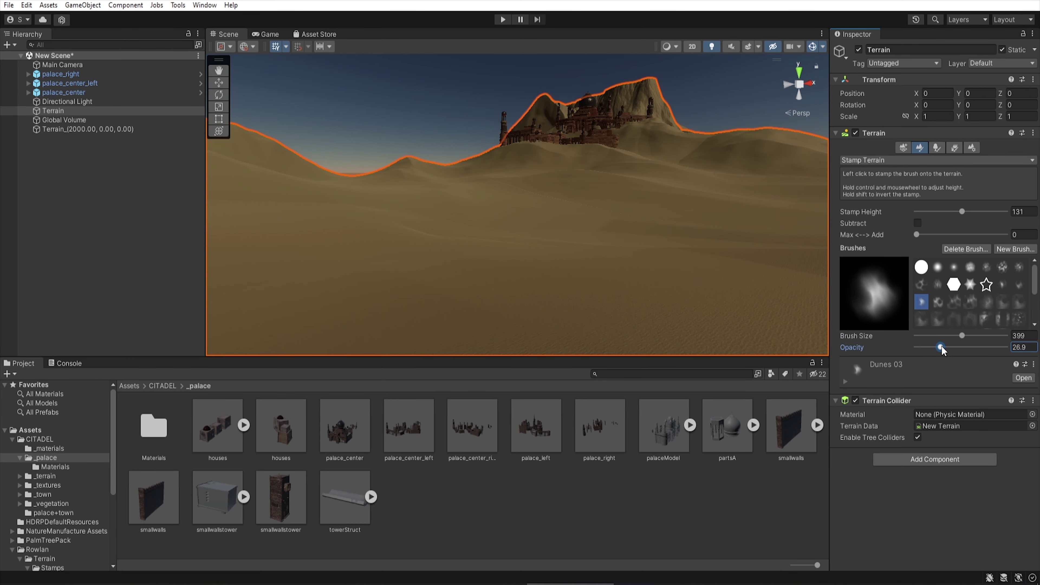
pyautogui.moveTo(384, 197); pyautogui.dragTo(586, 200, button='right')
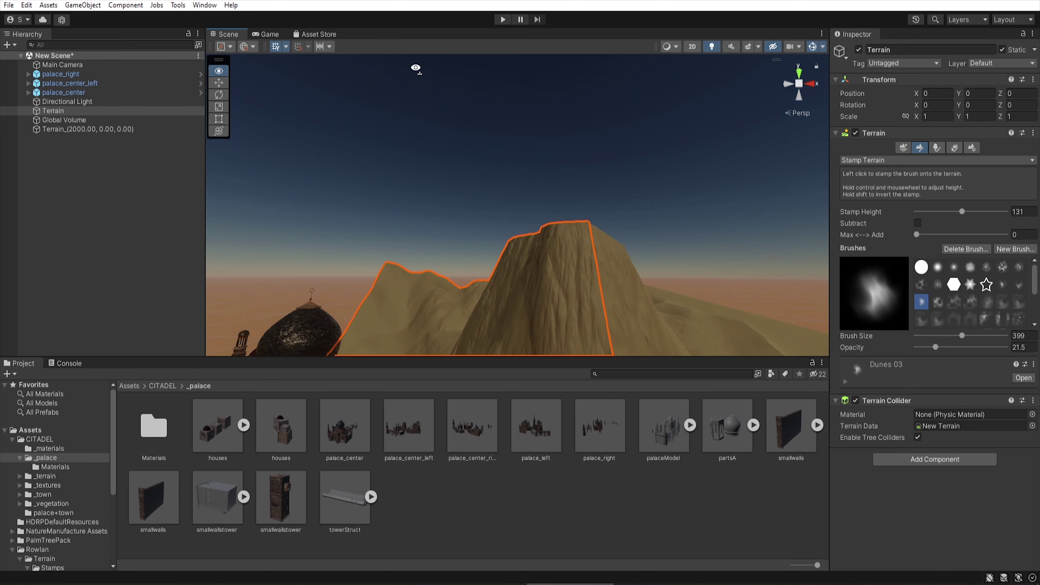
pyautogui.press('F3')
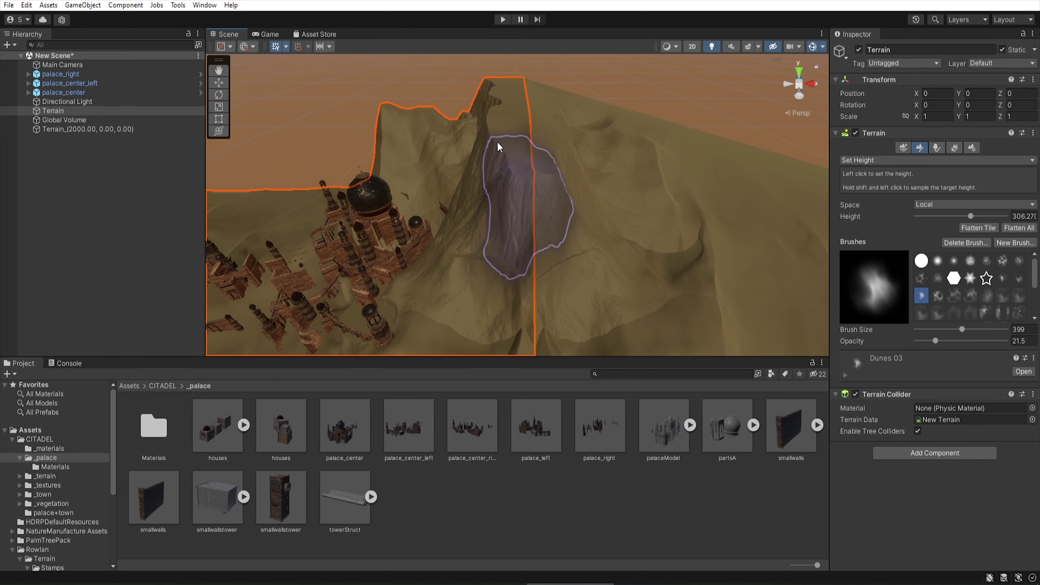
pyautogui.moveTo(560, 122); pyautogui.dragTo(544, 220, button='right')
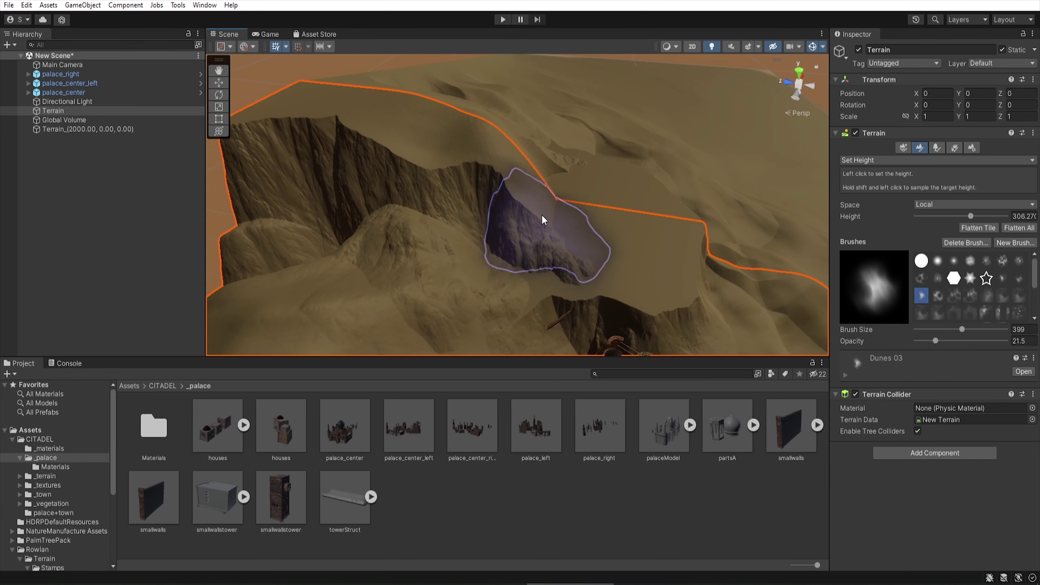
pyautogui.moveTo(343, 151); pyautogui.dragTo(329, 89)
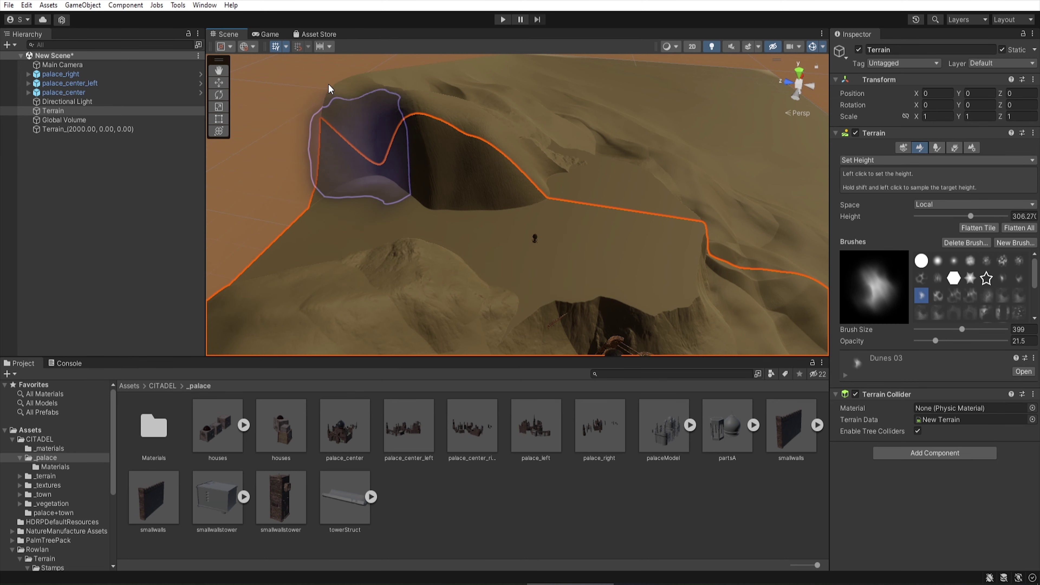
pyautogui.moveTo(426, 111); pyautogui.dragTo(489, 90, button='right')
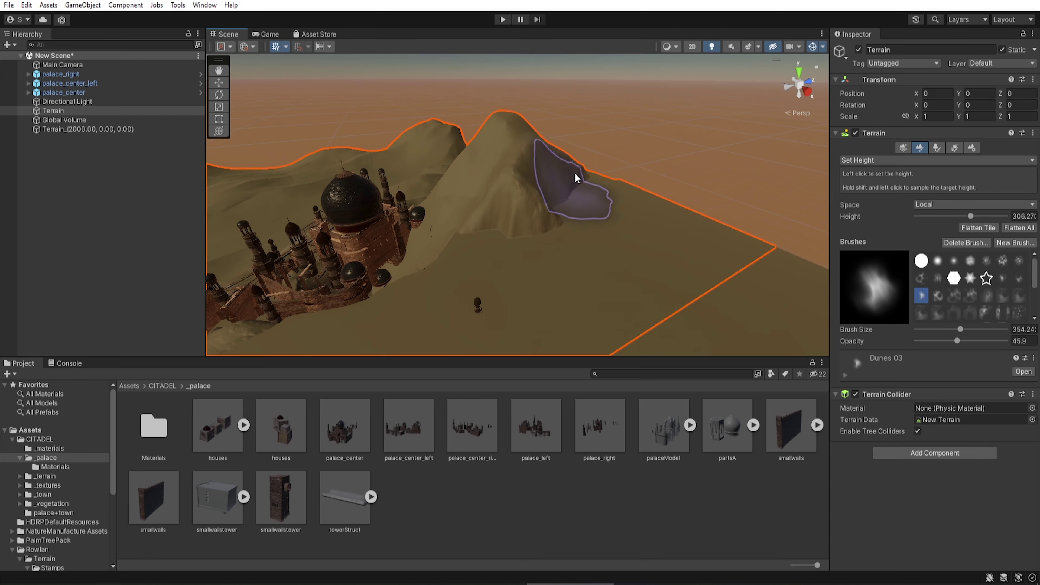
pyautogui.moveTo(577, 178); pyautogui.dragTo(408, 156, button='right')
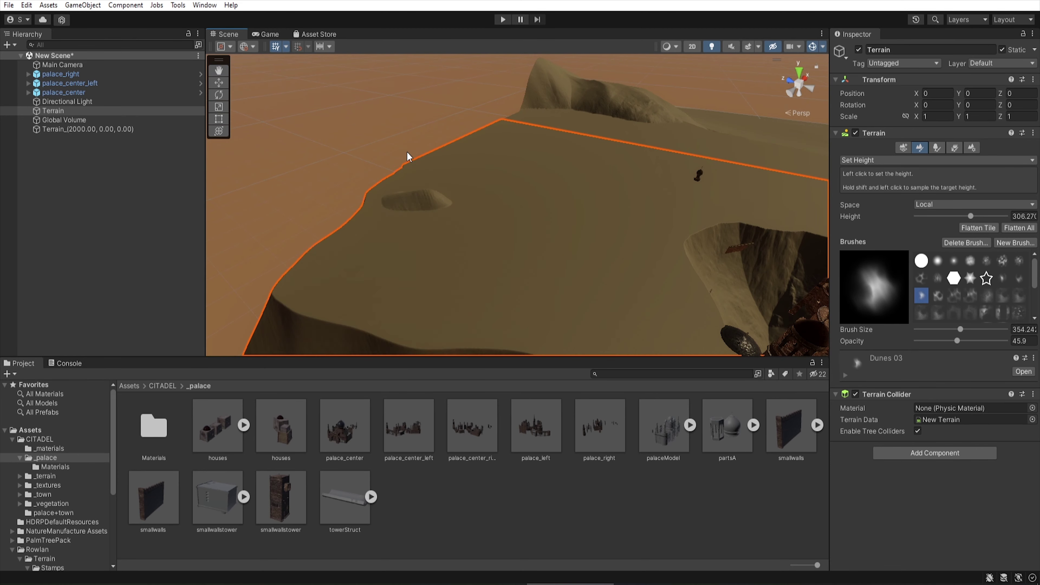
# - Duplicate palace_right twice and slide a copy onto the hillside
pyautogui.press('w')
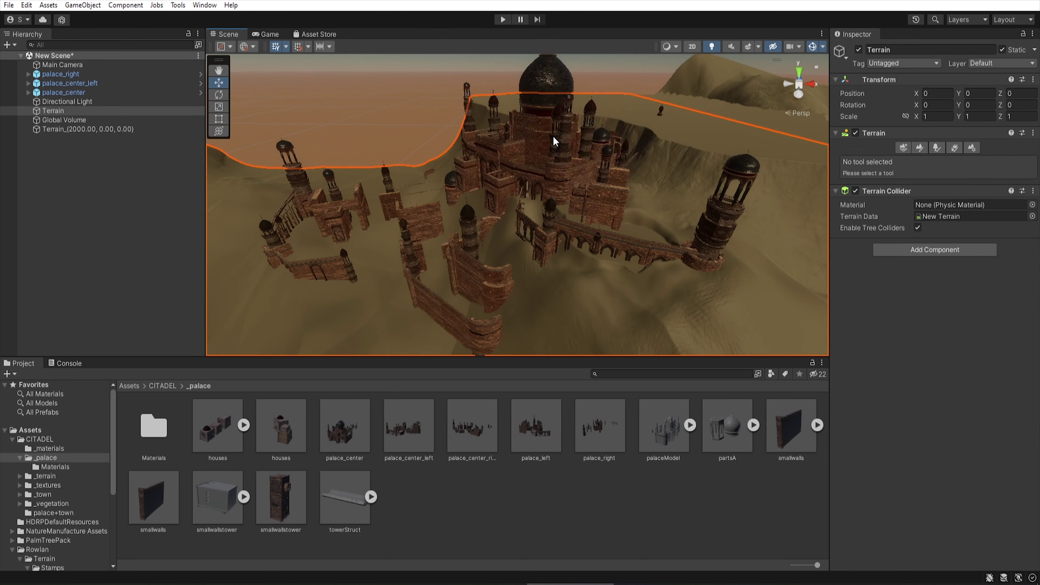
pyautogui.click(553, 140)
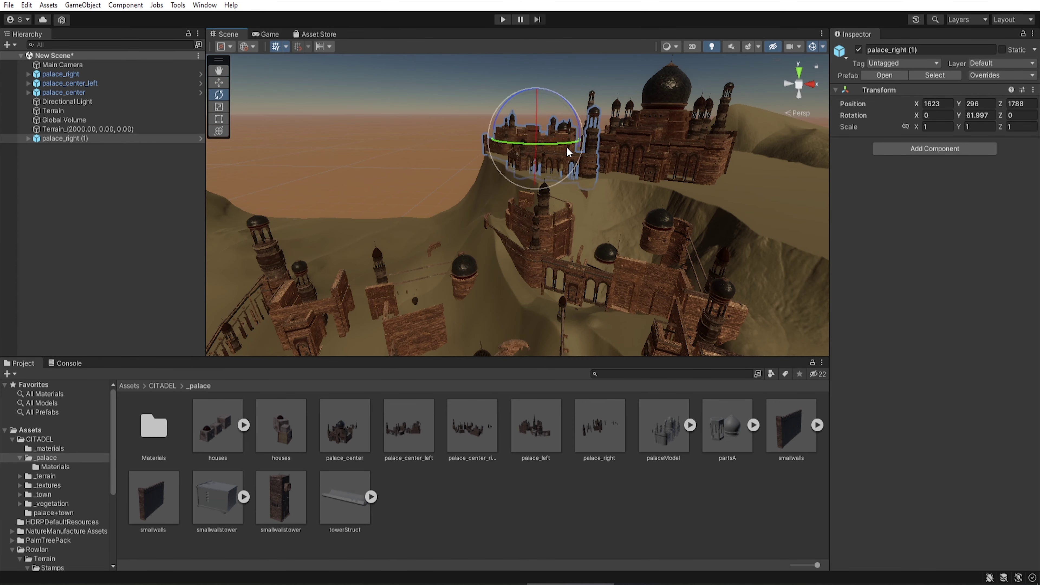
pyautogui.hotkey('ctrl', 'd')
pyautogui.press('w')
pyautogui.moveTo(561, 190); pyautogui.dragTo(740, 133)
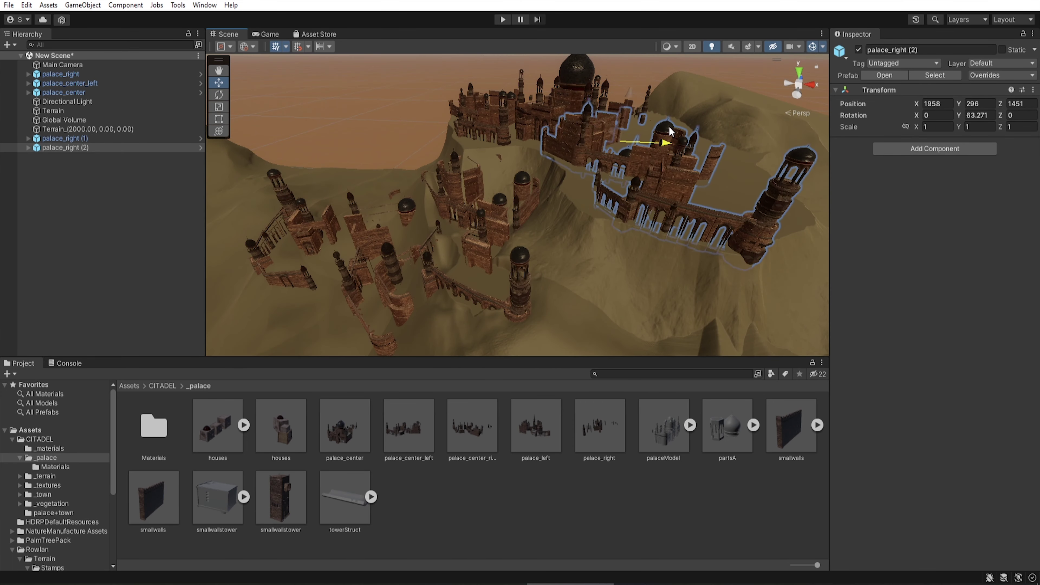
# - Duplicate the smallwalls piece and frame the new wall copy
pyautogui.click(476, 186)
pyautogui.click(565, 172)
pyautogui.press('f')
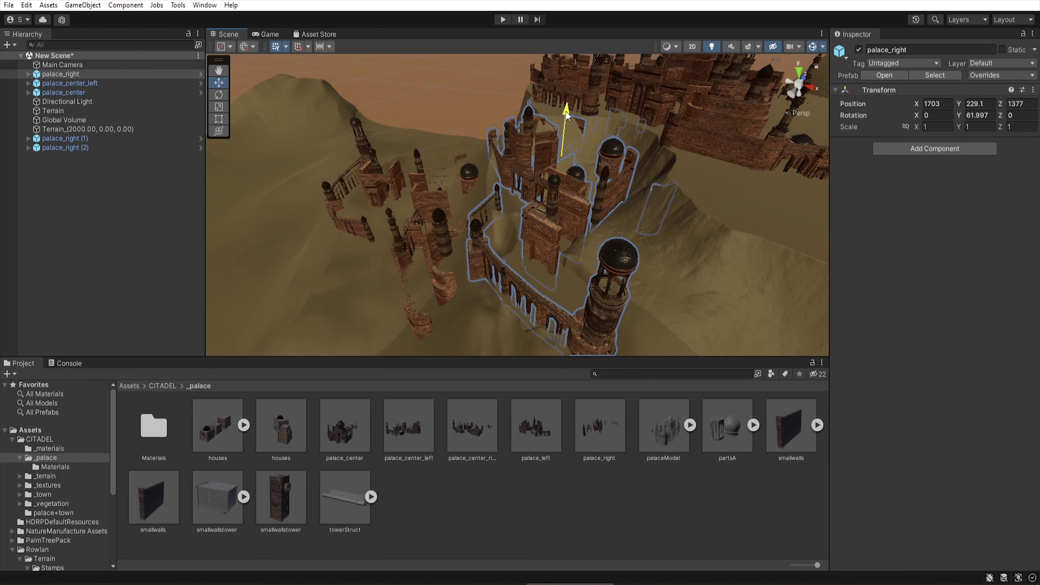
pyautogui.click(411, 465)
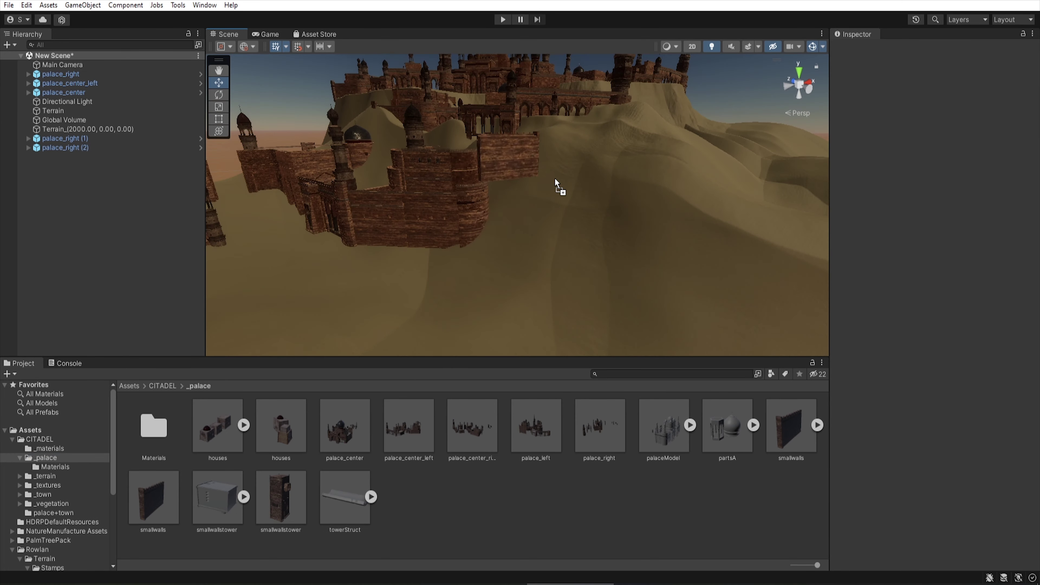
pyautogui.hotkey('ctrl', 'd')
pyautogui.press('f')
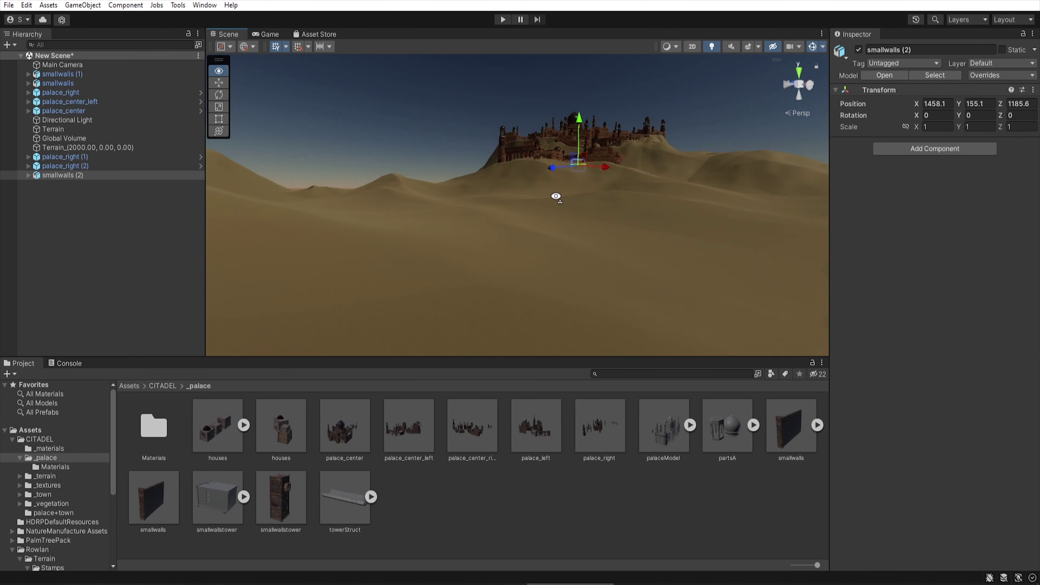
# - Open the first PalmTreePack palm prefab folder
pyautogui.click(53, 129)
pyautogui.scroll(-3, 39, 502)
pyautogui.scroll(-5, 37, 516)
pyautogui.click(61, 483)
# - Place a Palm_1_1 palm in the open desert and create a Lake Polygon
pyautogui.click(41, 474)
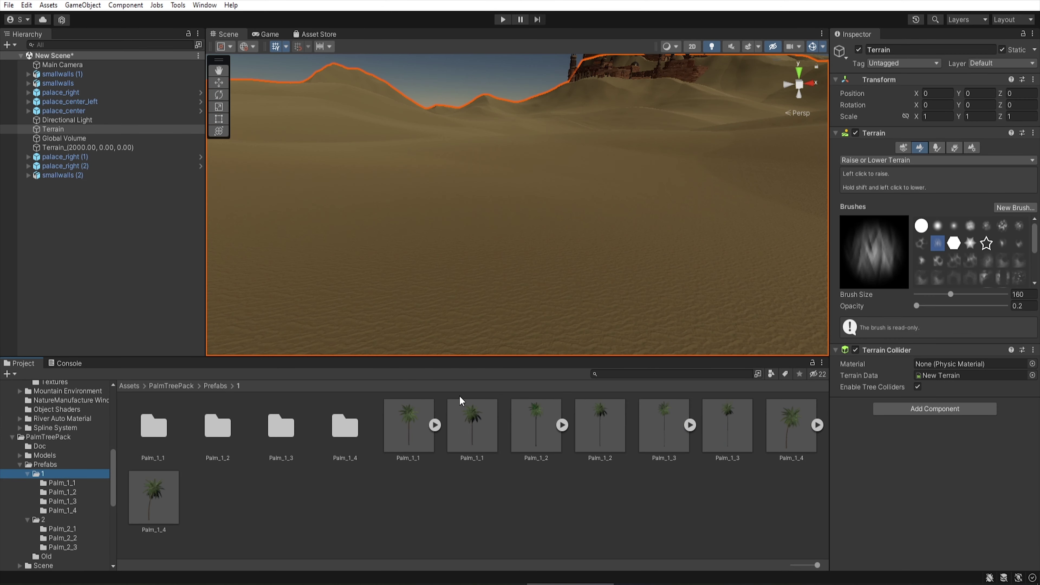
pyautogui.moveTo(472, 426)
pyautogui.mouseDown()
pyautogui.moveTo(404, 215)
pyautogui.moveTo(567, 215)
pyautogui.mouseUp()
pyautogui.rightClick(87, 229)
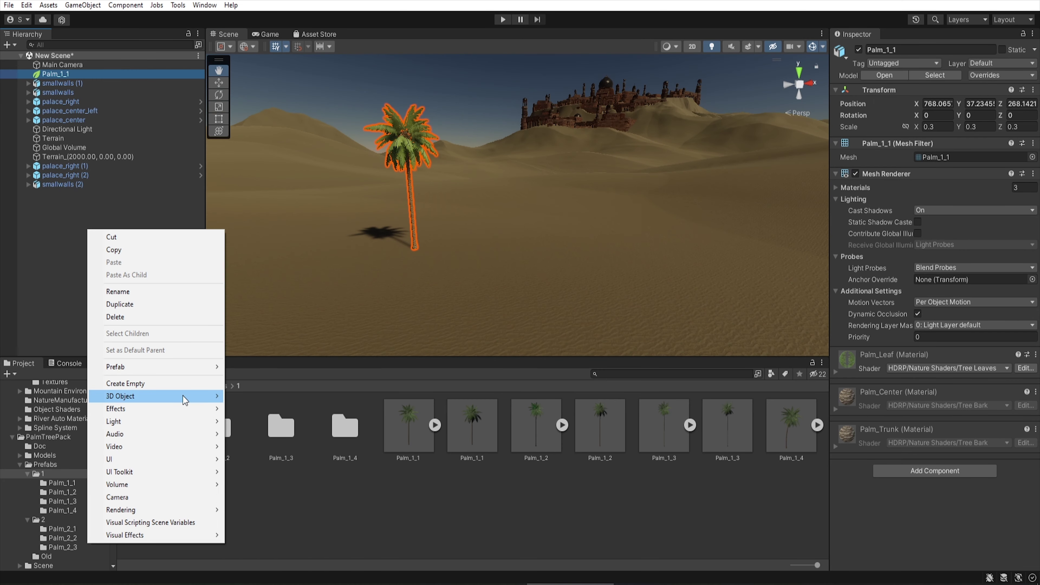
pyautogui.moveTo(137, 395)
pyautogui.click(278, 530)
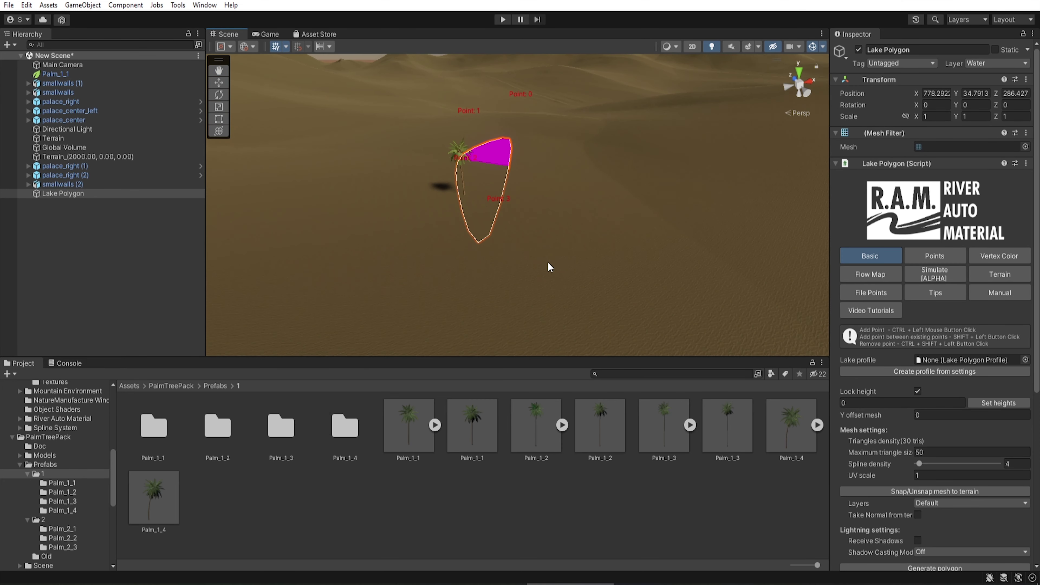
# - Give the lake the R2_Lake_Big profile, then shrink the terrain brush to about 19
pyautogui.click(1025, 360)
pyautogui.doubleClick(636, 353)
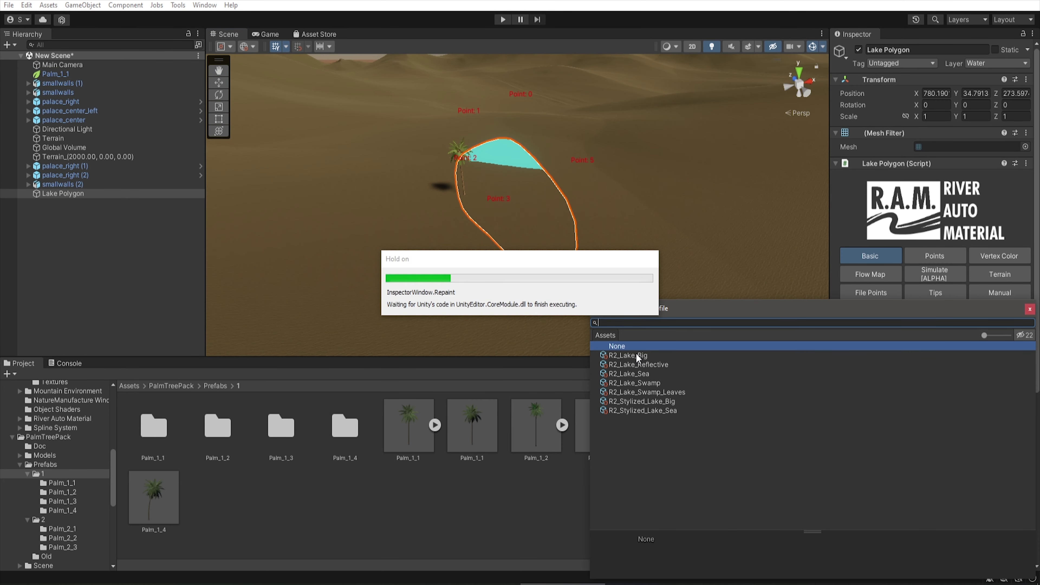
pyautogui.click(935, 256)
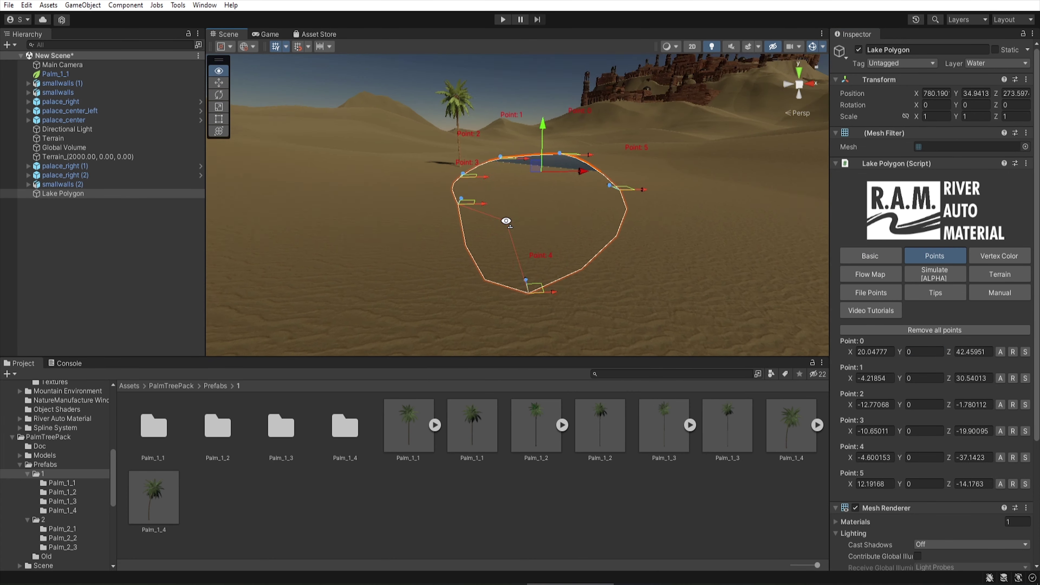
pyautogui.click(520, 216)
pyautogui.press('[')
pyautogui.press('[')
pyautogui.press('[')
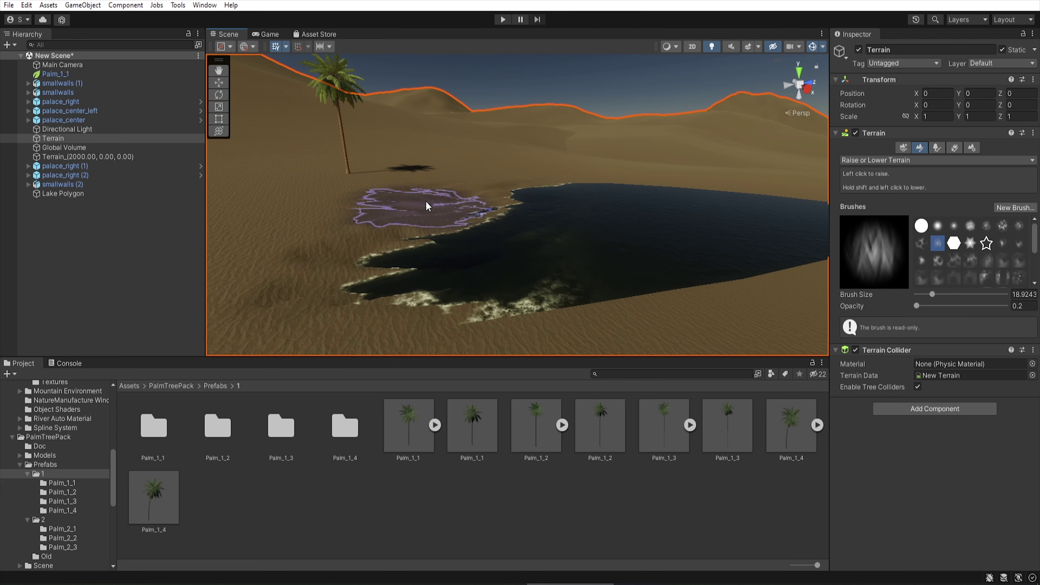
# - Sculpt around the lake with a size-28 brush, trying soft round and noisy shapes
pyautogui.moveTo(428, 206)
pyautogui.keyDown('alt'); pyautogui.mouseDown()
pyautogui.moveTo(718, 202)
pyautogui.moveTo(697, 225)
pyautogui.moveTo(519, 193)
pyautogui.mouseUp(); pyautogui.keyUp('alt')
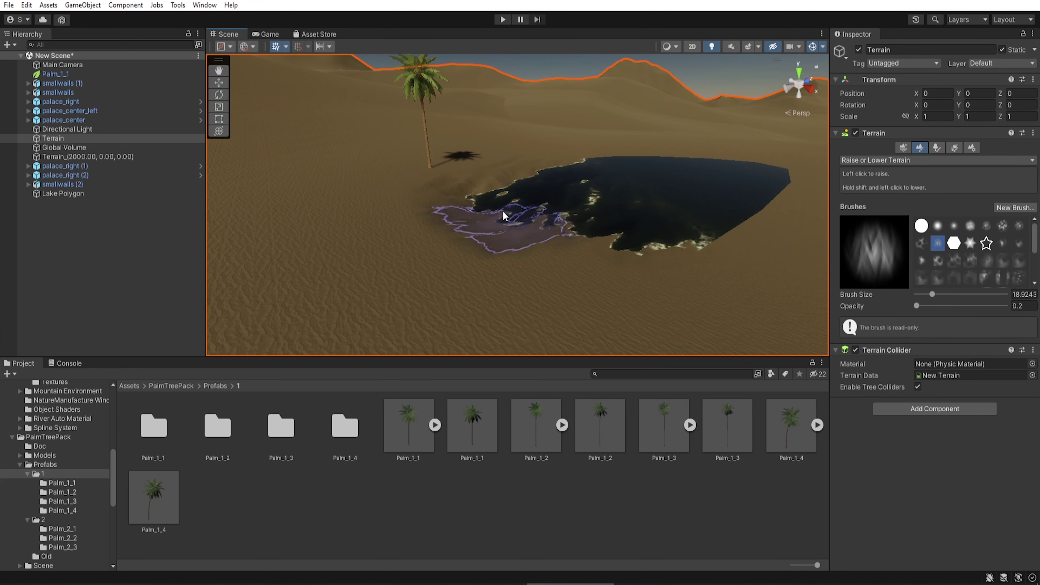
pyautogui.press(']')
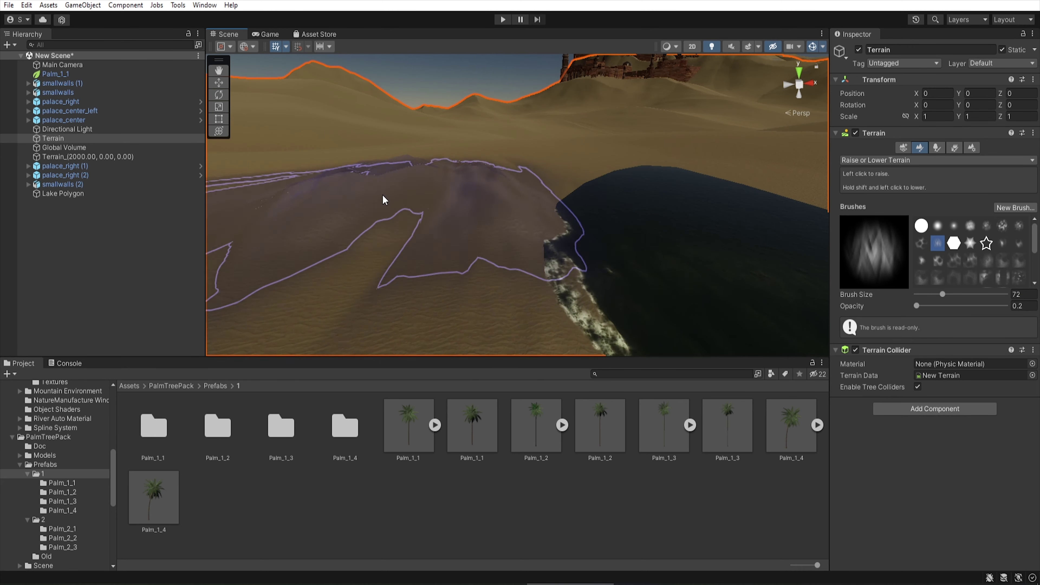
pyautogui.press(',')
pyautogui.moveTo(459, 199)
pyautogui.keyDown('alt'); pyautogui.mouseDown()
pyautogui.moveTo(402, 198)
pyautogui.moveTo(631, 232)
pyautogui.moveTo(746, 315)
pyautogui.mouseUp(); pyautogui.keyUp('alt')
pyautogui.press('.')
pyautogui.press('.')
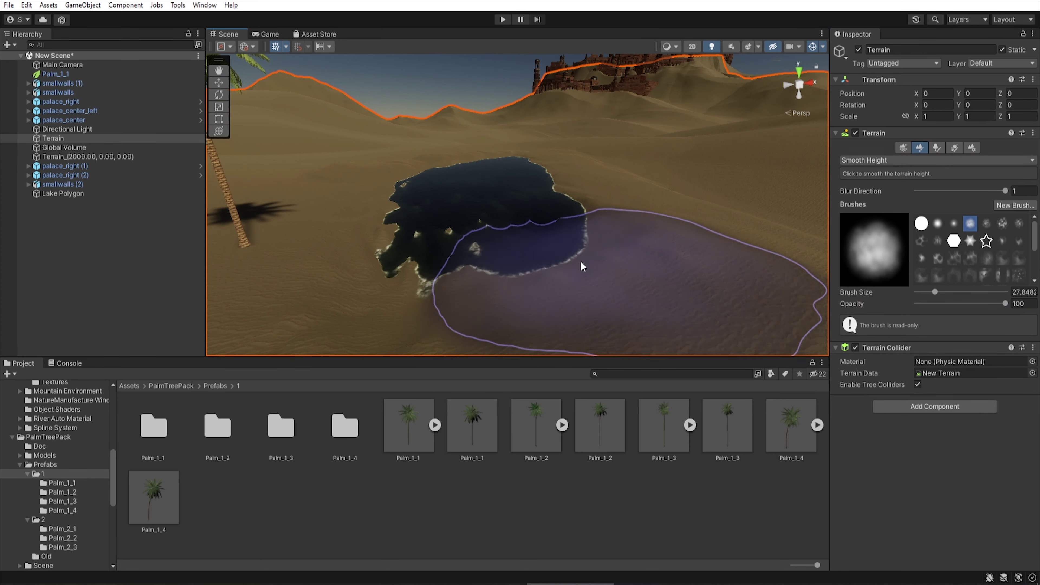
pyautogui.moveTo(548, 302); pyautogui.dragTo(657, 218, button='right')
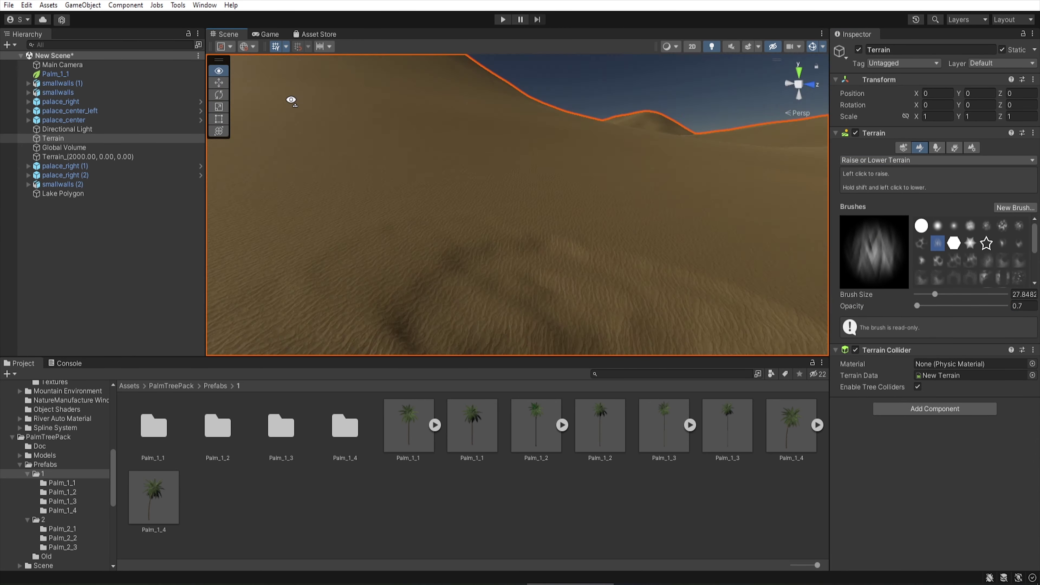
# - Smooth the lake surroundings with a size-310 brush, then return to soft-round Raise or Lower
pyautogui.click(910, 161)
pyautogui.click(880, 224)
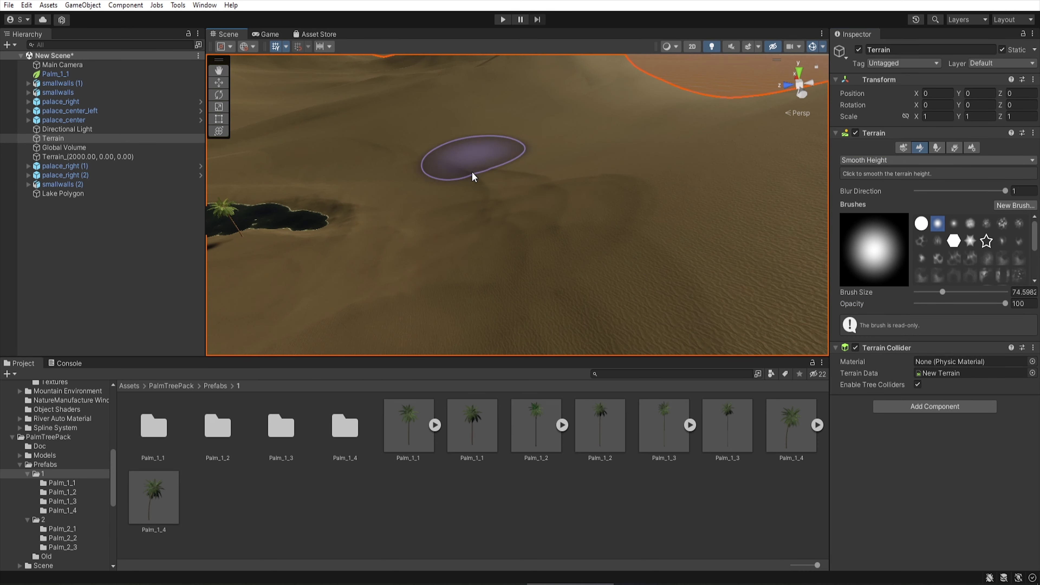
pyautogui.moveTo(933, 292); pyautogui.dragTo(959, 292)
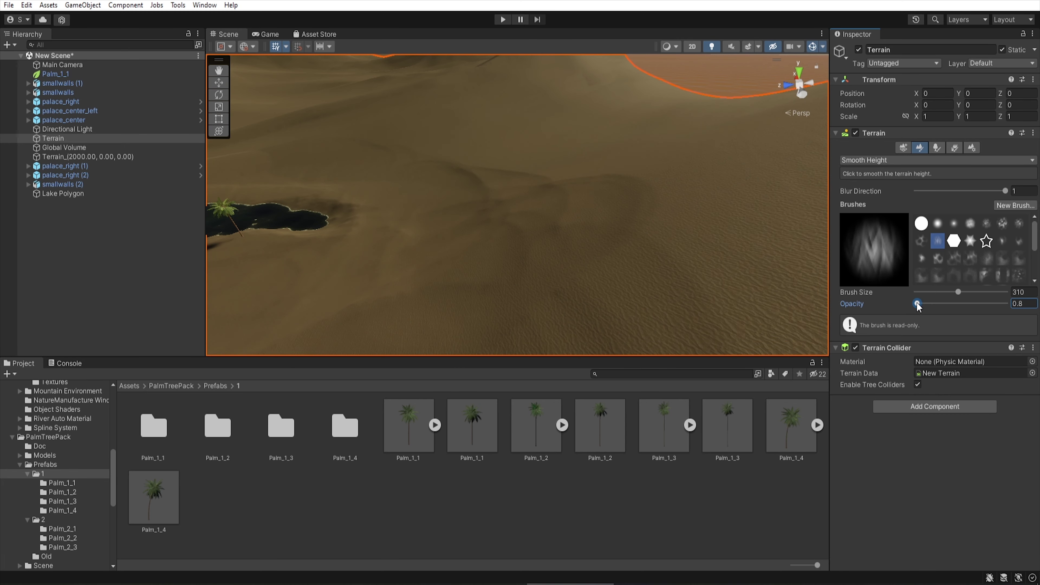
pyautogui.click(904, 160)
pyautogui.click(904, 174)
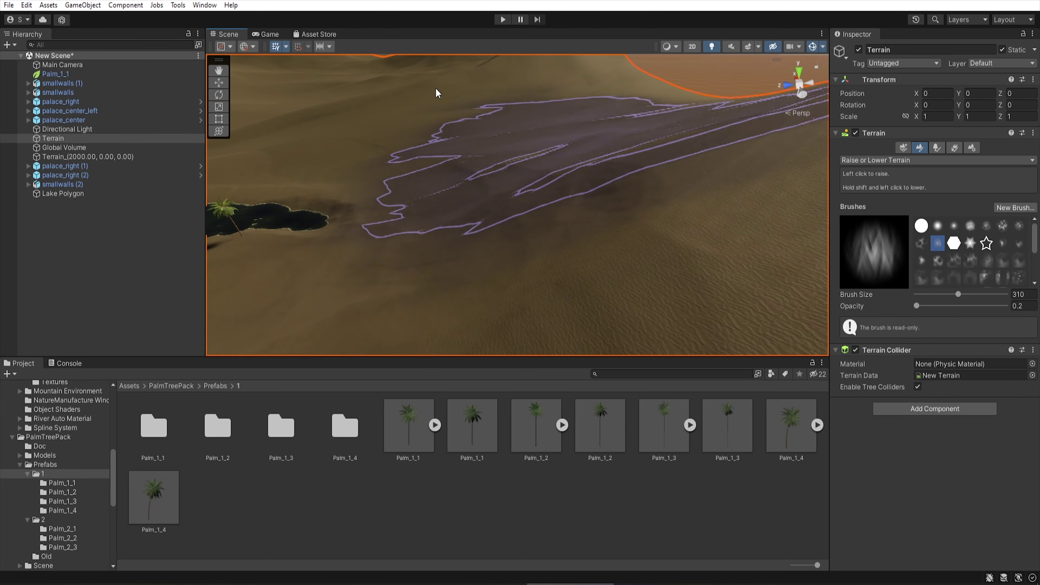
pyautogui.click(913, 177)
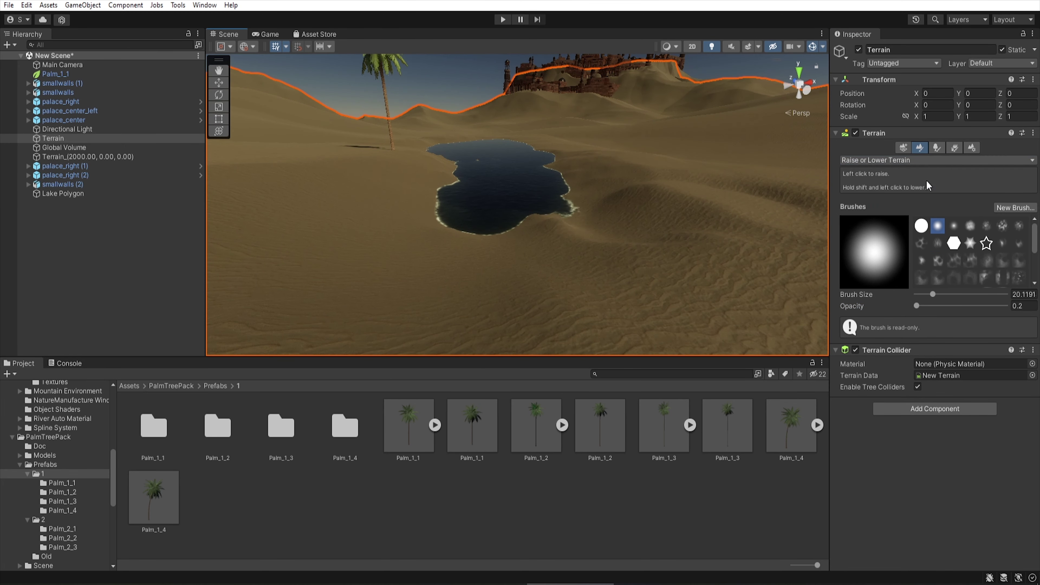
pyautogui.click(970, 225)
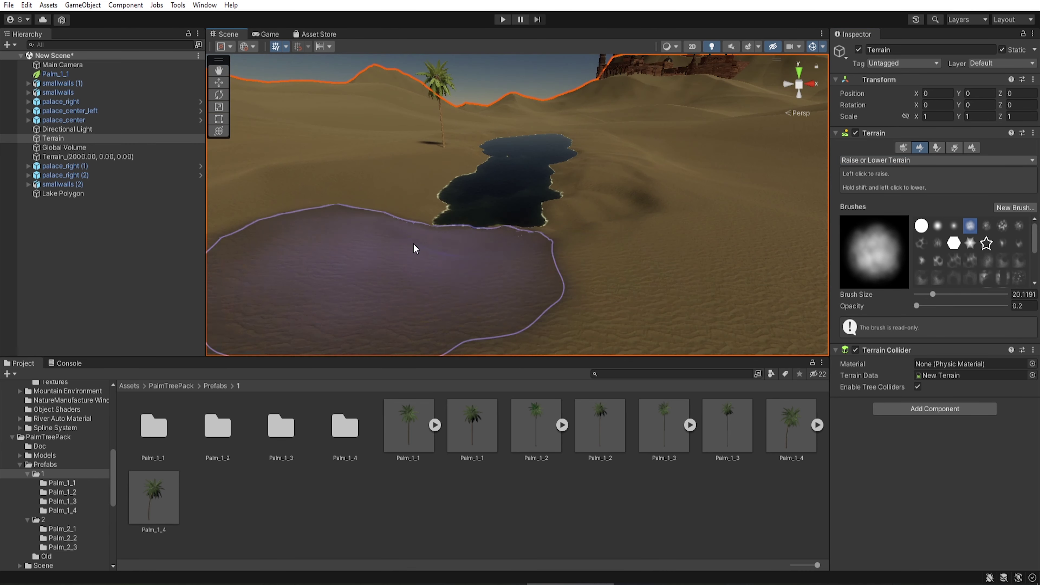
# - Switch back to Smooth Height with the view turned toward the palace
pyautogui.moveTo(569, 250); pyautogui.dragTo(631, 135, button='right')
pyautogui.click(938, 160)
pyautogui.click(903, 225)
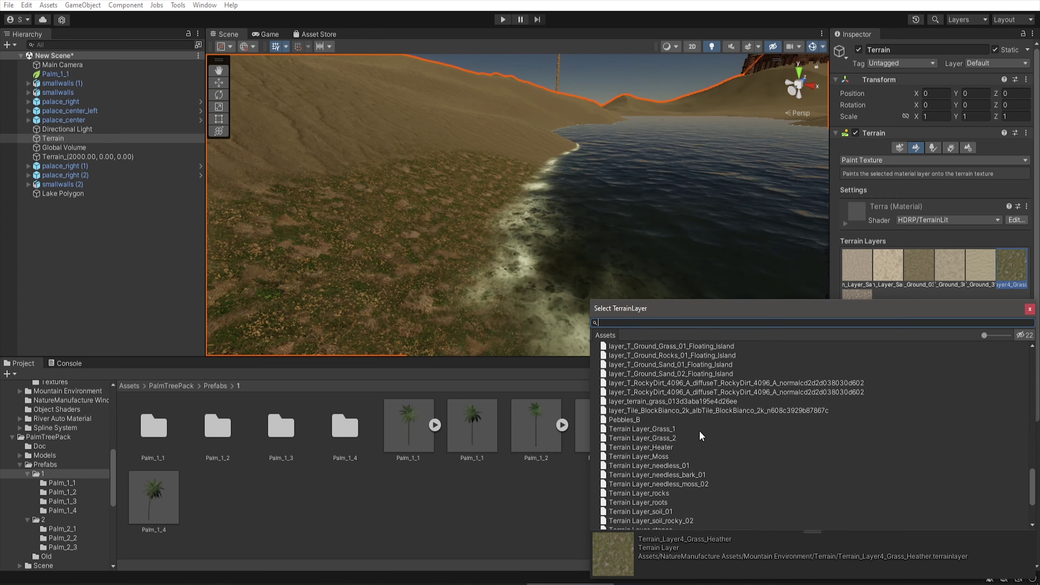
# - Select the Ground_11 Moss terrain layer and paint a lush moss and grass ring around the lake
pyautogui.press('Down')
pyautogui.press('Down')
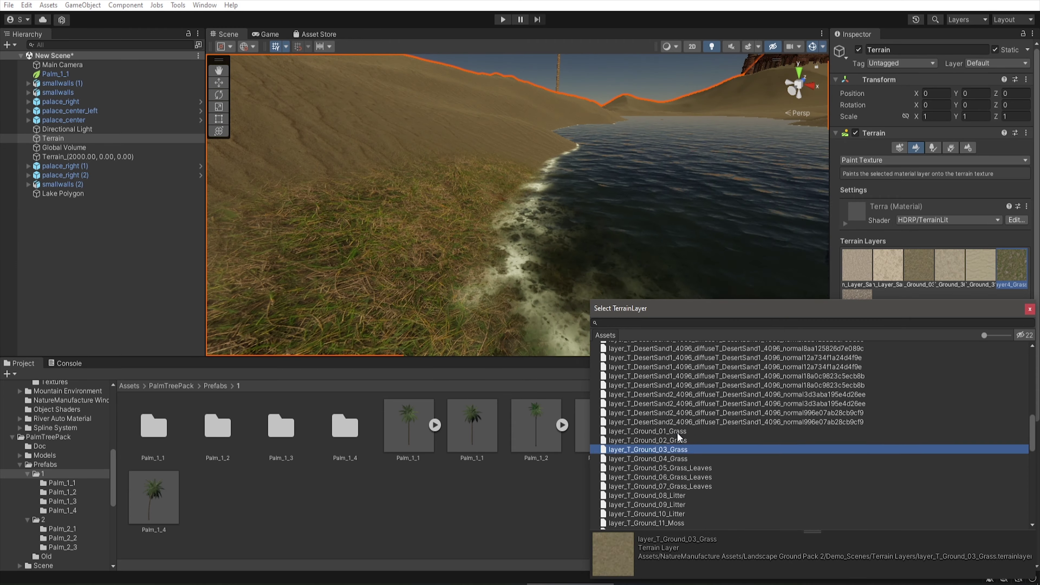
pyautogui.press('Down')
pyautogui.press('Down')
pyautogui.press('Down')
pyautogui.press('Down')
pyautogui.press('Return')
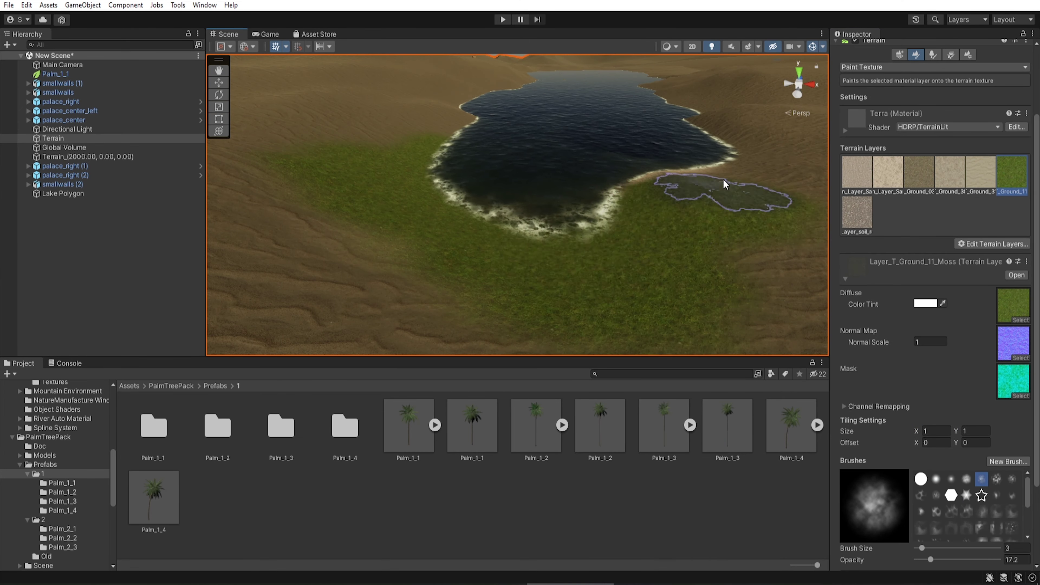
pyautogui.keyDown('alt'); pyautogui.moveTo(725, 184); pyautogui.dragTo(541, 261); pyautogui.keyUp('alt')
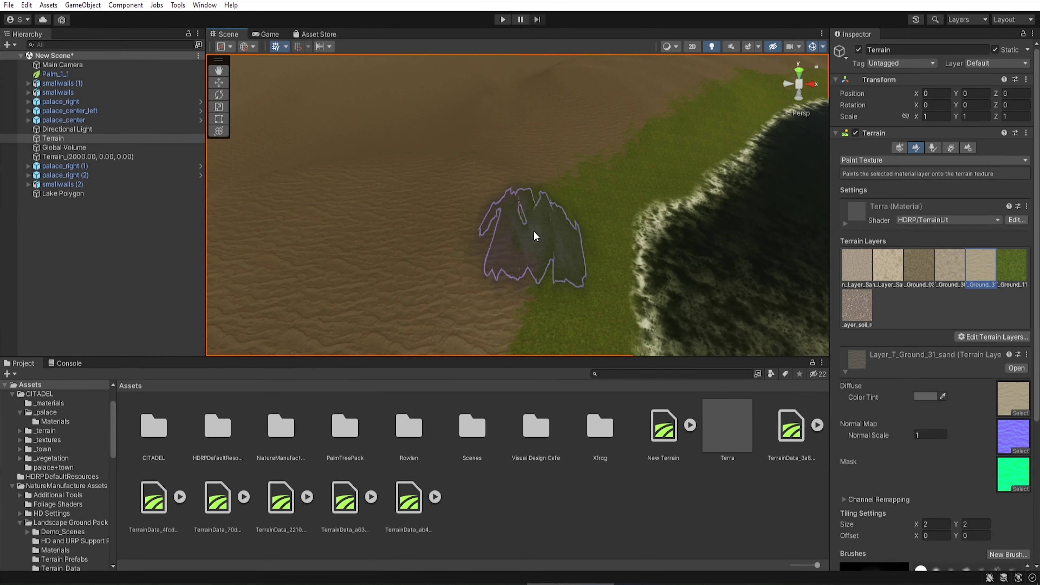
pyautogui.click(981, 271)
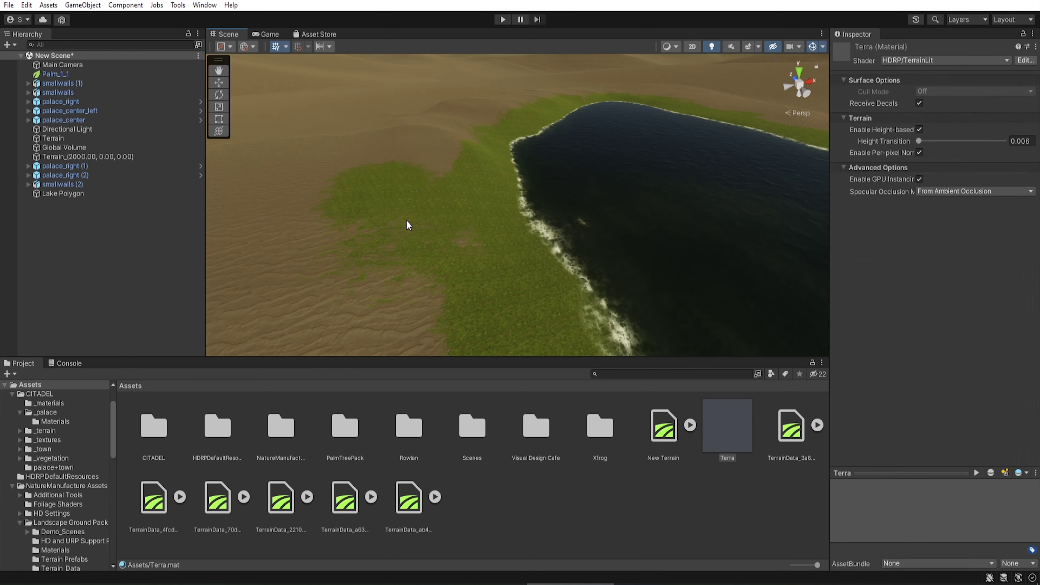
pyautogui.click(487, 207)
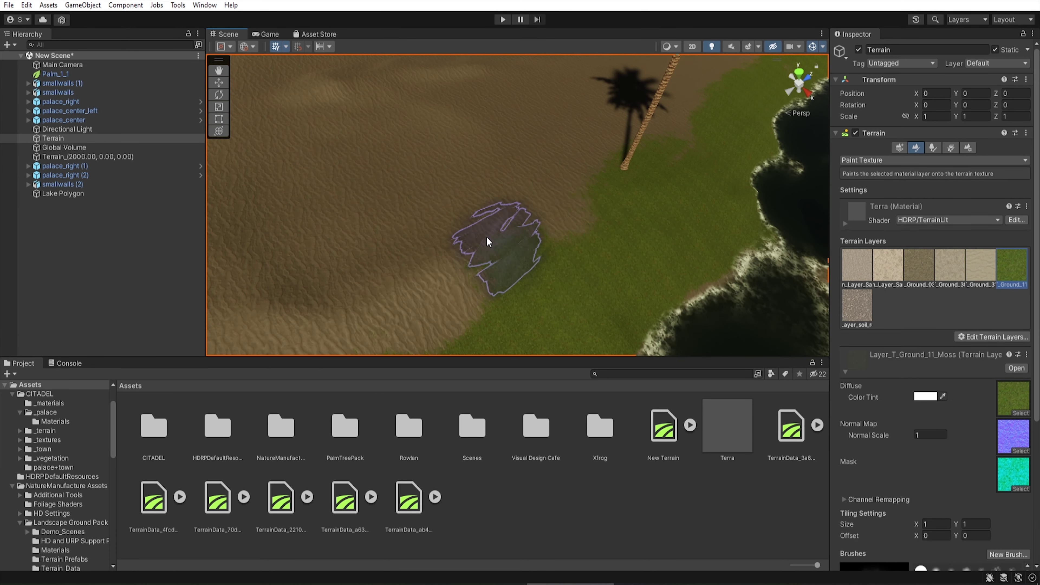
pyautogui.moveTo(608, 216); pyautogui.dragTo(379, 207, button='right')
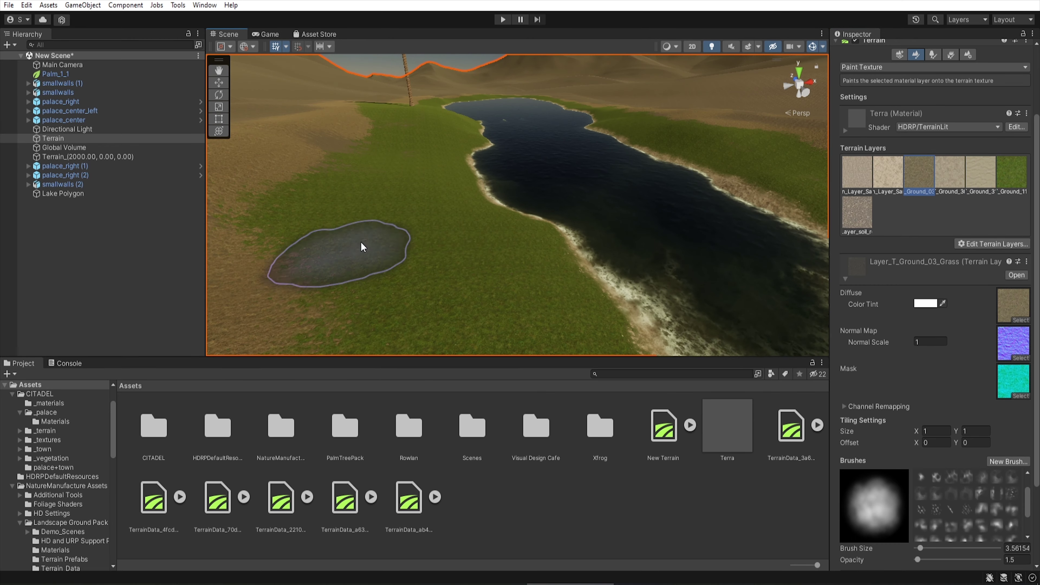
pyautogui.moveTo(364, 119); pyautogui.dragTo(512, 222, button='right')
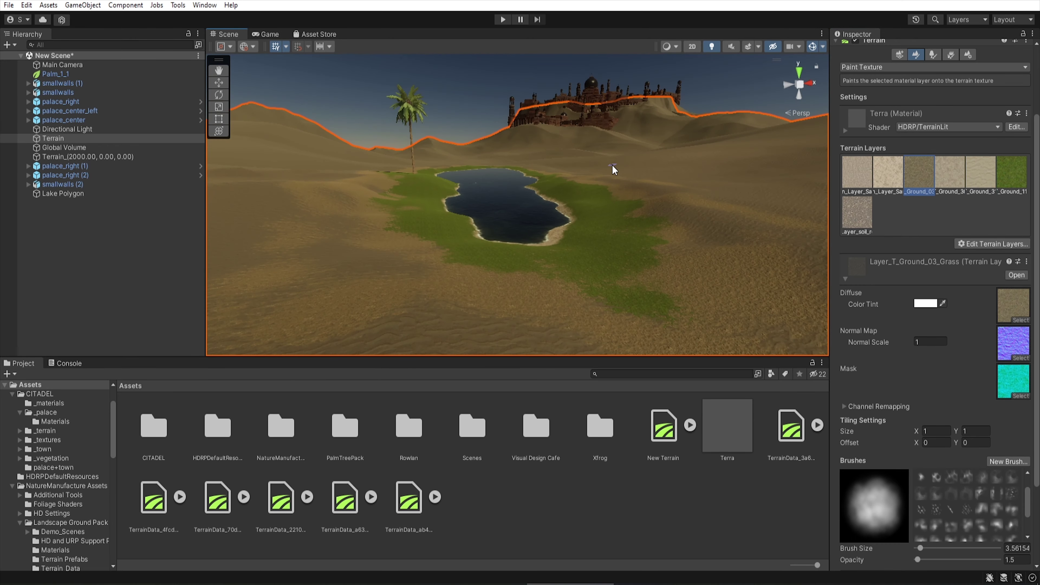
pyautogui.moveTo(513, 223); pyautogui.dragTo(610, 195, button='right')
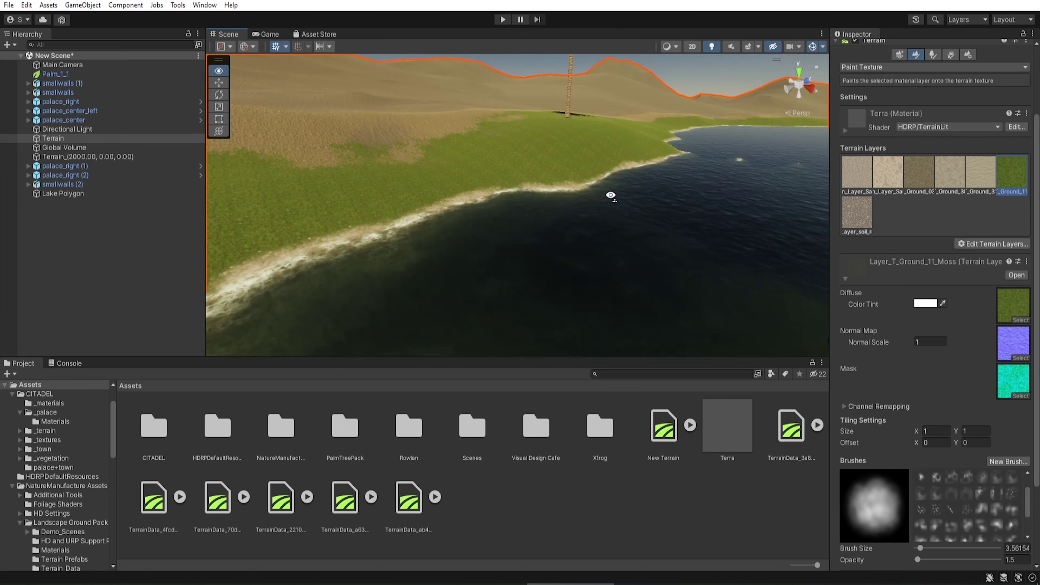
# - Switch the Lake Polygon's water profile to R2_Lake_Reflective
pyautogui.scroll(2, 904, 388)
pyautogui.click(1025, 262)
pyautogui.click(663, 309)
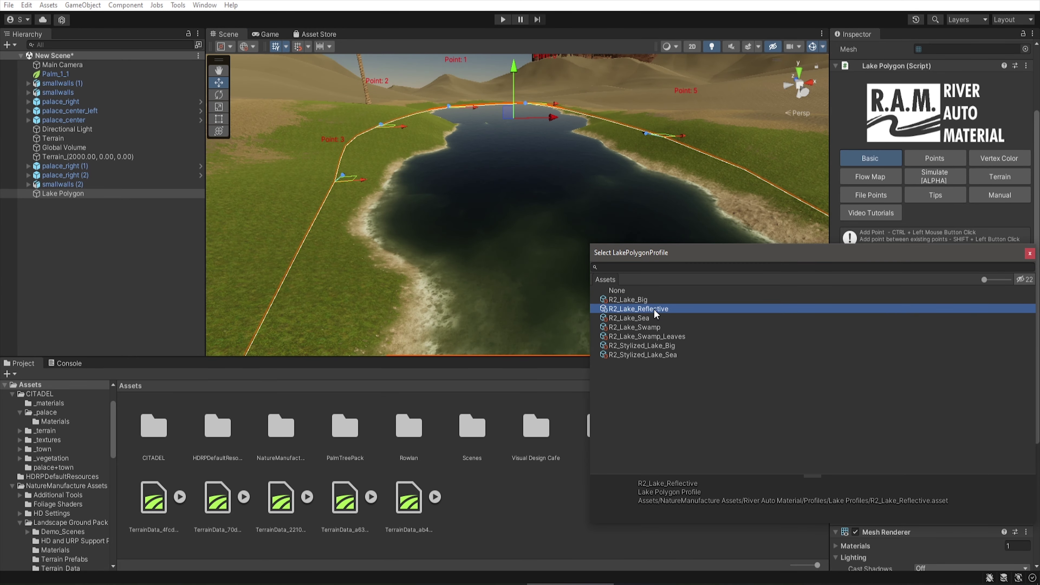
pyautogui.doubleClick(654, 310)
# - Tweak the lake foam: slightly more depth, lower falloff, adjusted wave hardness
pyautogui.scroll(-10, 901, 328)
pyautogui.scroll(-3, 889, 348)
pyautogui.scroll(-5, 877, 364)
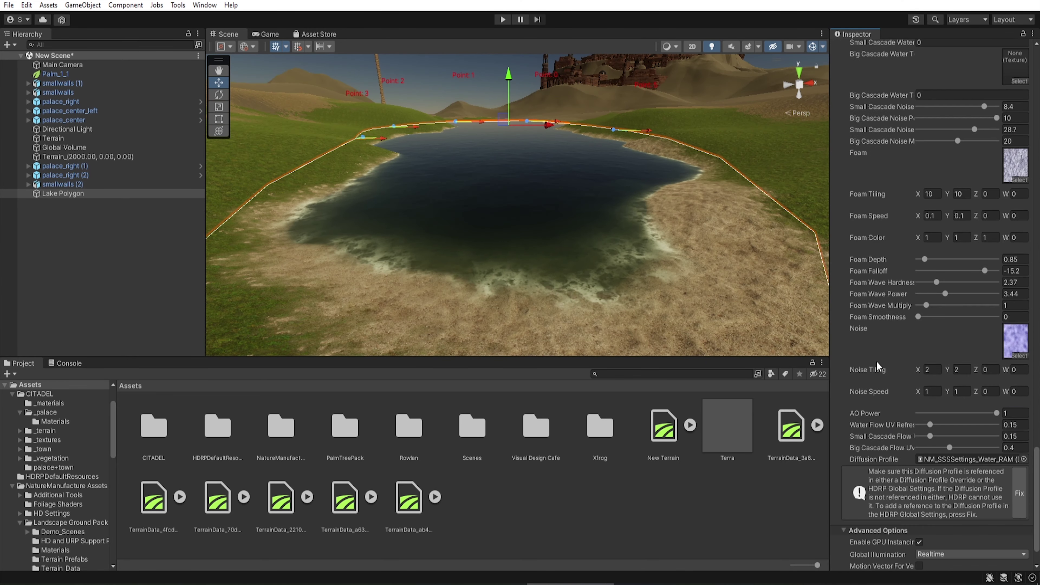
pyautogui.moveTo(927, 267); pyautogui.dragTo(929, 266)
pyautogui.moveTo(985, 271); pyautogui.dragTo(959, 271)
pyautogui.click(936, 283)
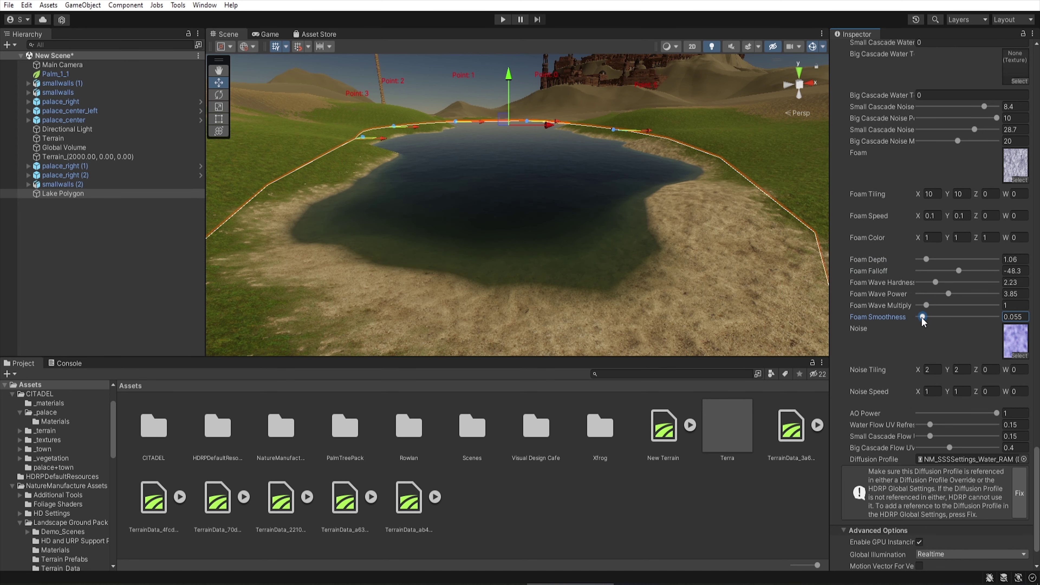
# - Add a Diffusion Profile Override to the Global Volume listing the water diffusion profile
pyautogui.click(76, 147)
pyautogui.click(935, 349)
pyautogui.click(881, 399)
pyautogui.click(901, 393)
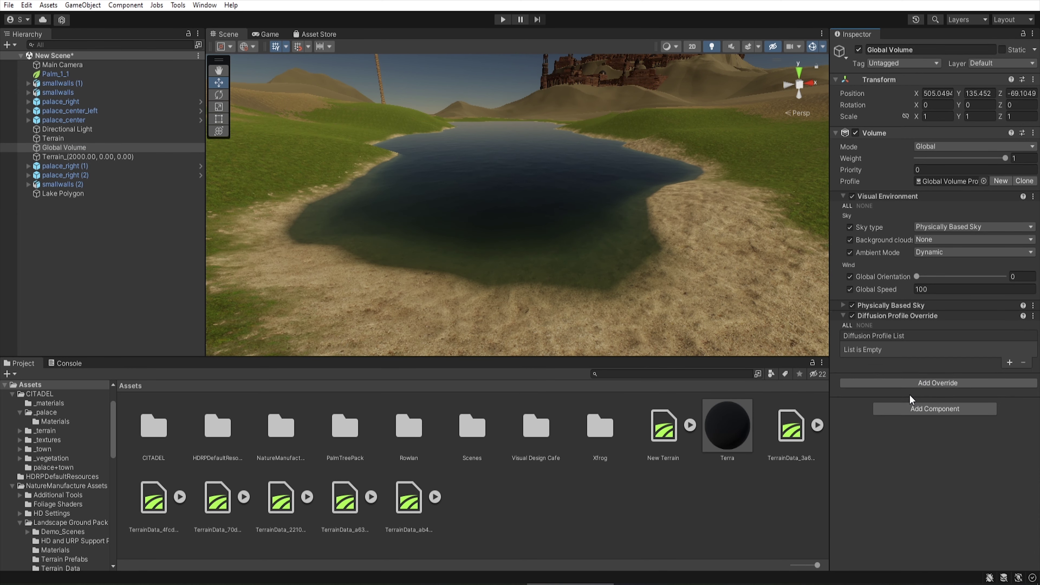
pyautogui.click(1026, 349)
pyautogui.click(750, 392)
pyautogui.doubleClick(750, 401)
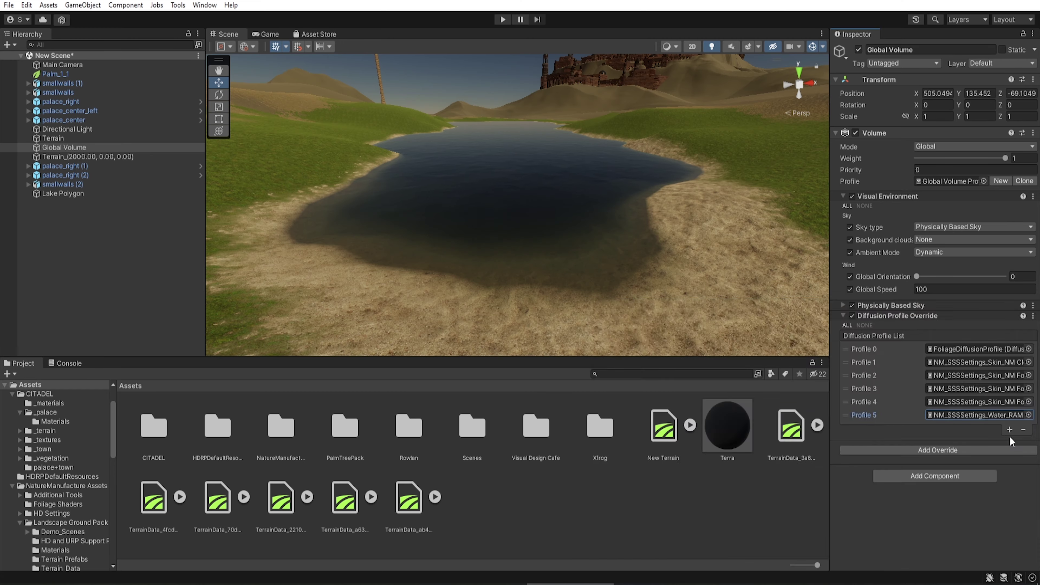
# - Set the lake's deep water colour to dark blue
pyautogui.moveTo(631, 295); pyautogui.dragTo(775, 295, button='right')
pyautogui.click(491, 246)
pyautogui.scroll(-10, 934, 287)
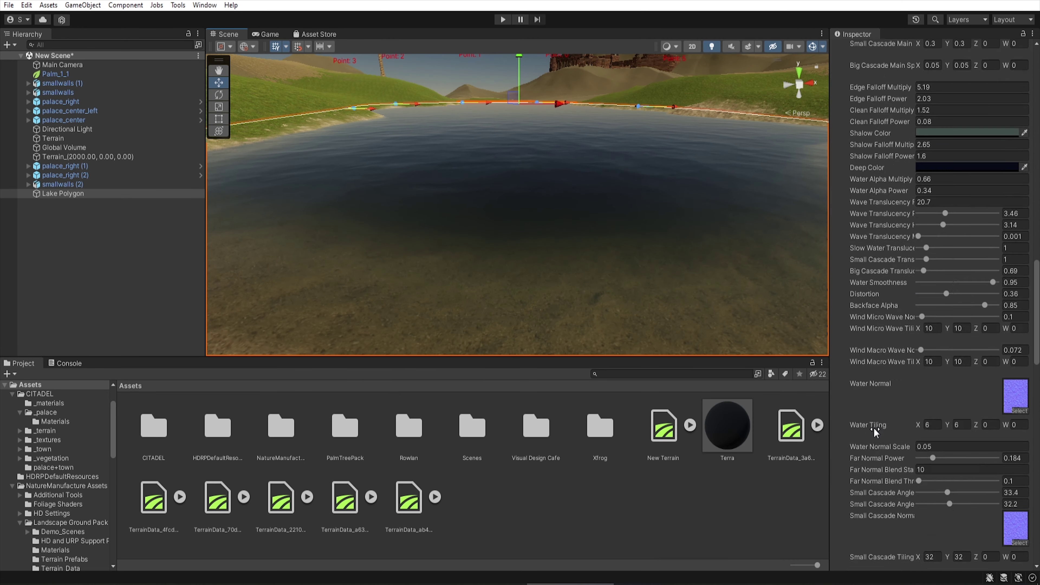
pyautogui.click(966, 291)
pyautogui.click(956, 385)
pyautogui.moveTo(587, 177); pyautogui.dragTo(787, 196, button='right')
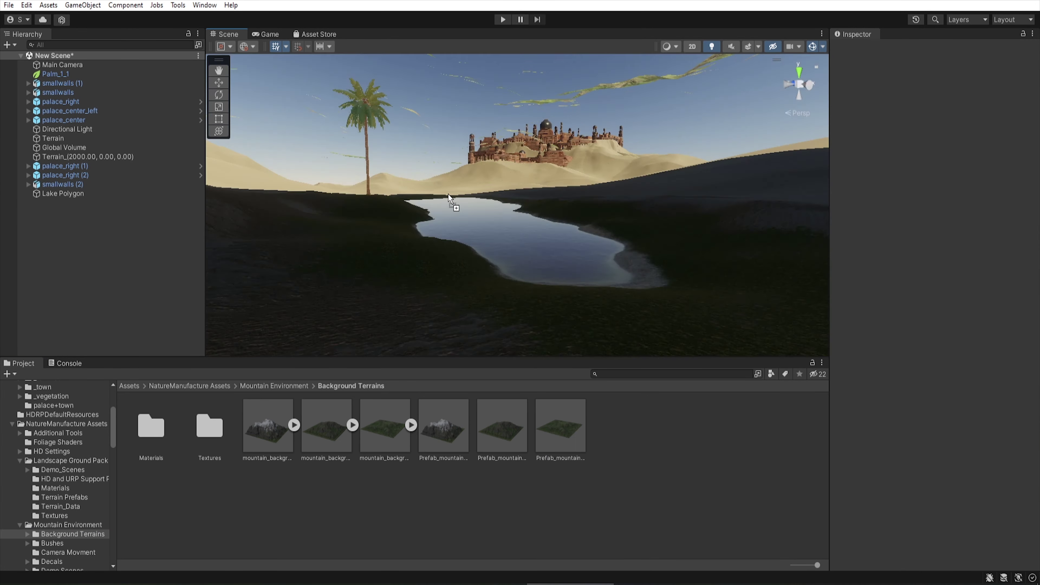
# - Place Prefab_mountain_background_03 behind the oasis, frame it, and give it a sandy ground material
pyautogui.moveTo(448, 196); pyautogui.dragTo(446, 51)
pyautogui.press('f')
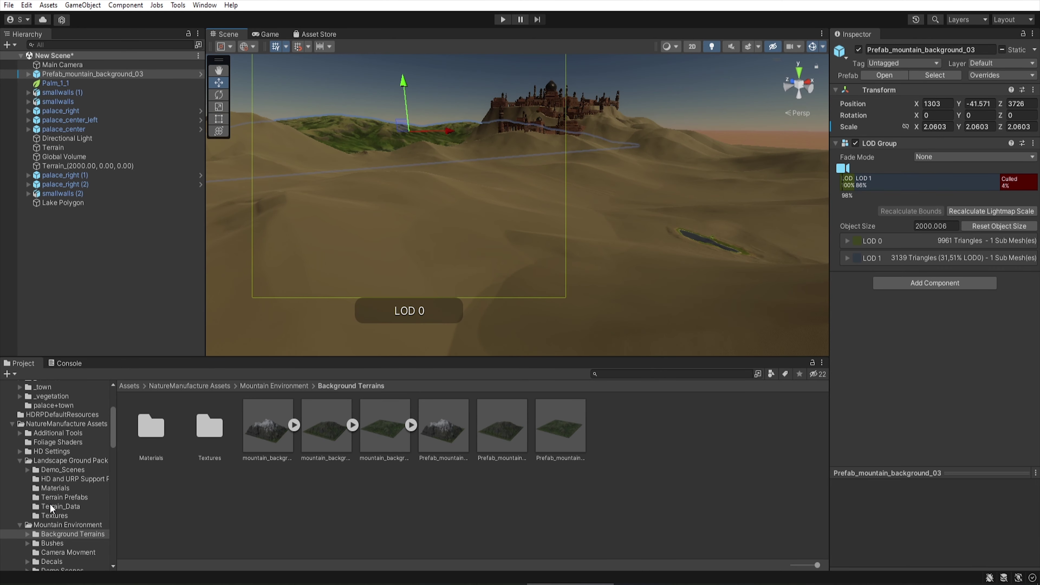
pyautogui.scroll(-2, 51, 508)
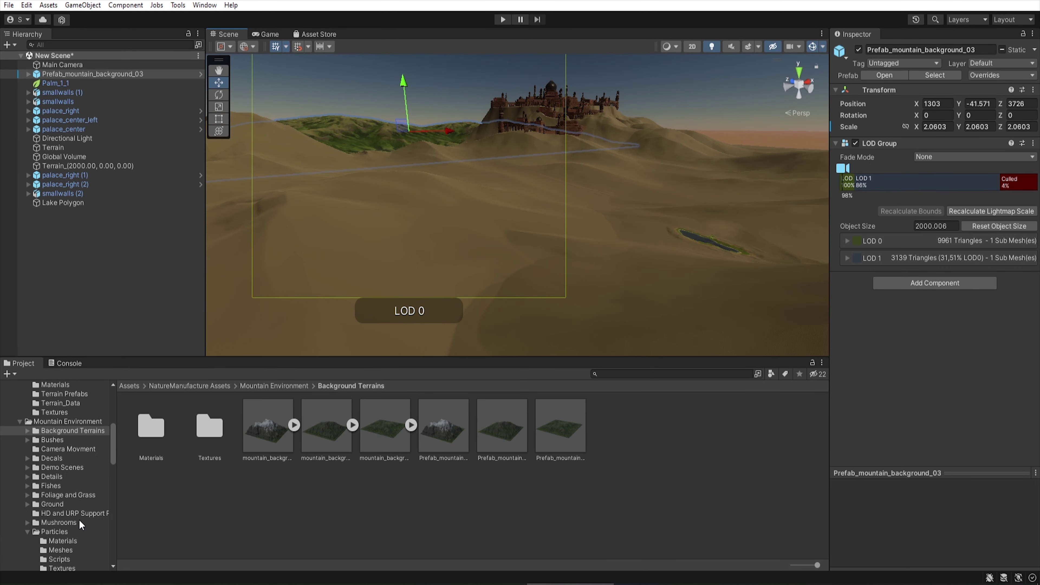
pyautogui.click(55, 453)
pyautogui.scroll(-3, 415, 445)
pyautogui.moveTo(721, 455); pyautogui.dragTo(348, 137)
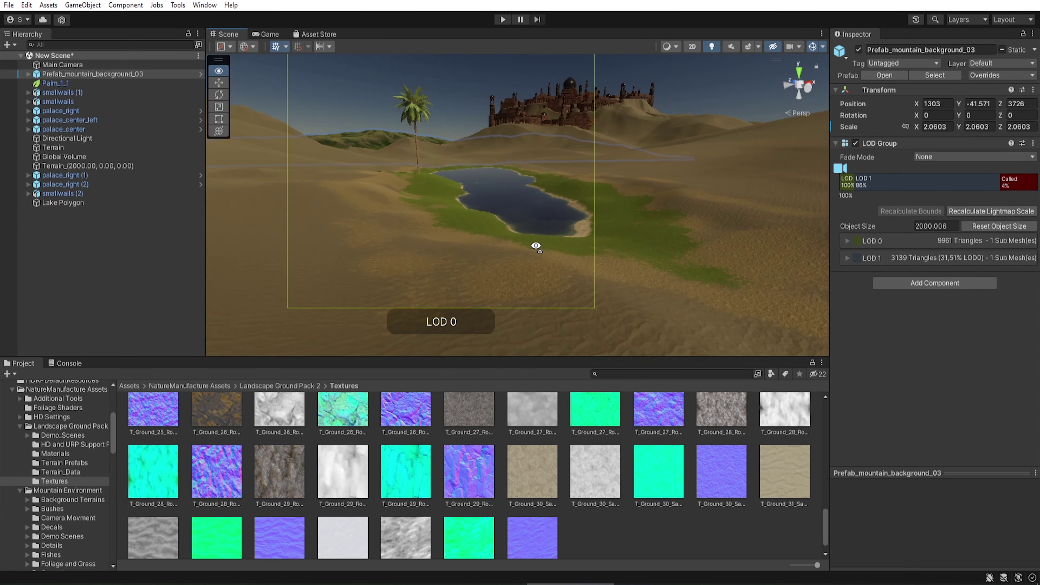
# - Review the HDRP settings in Project Settings
pyautogui.click(27, 5)
pyautogui.click(82, 432)
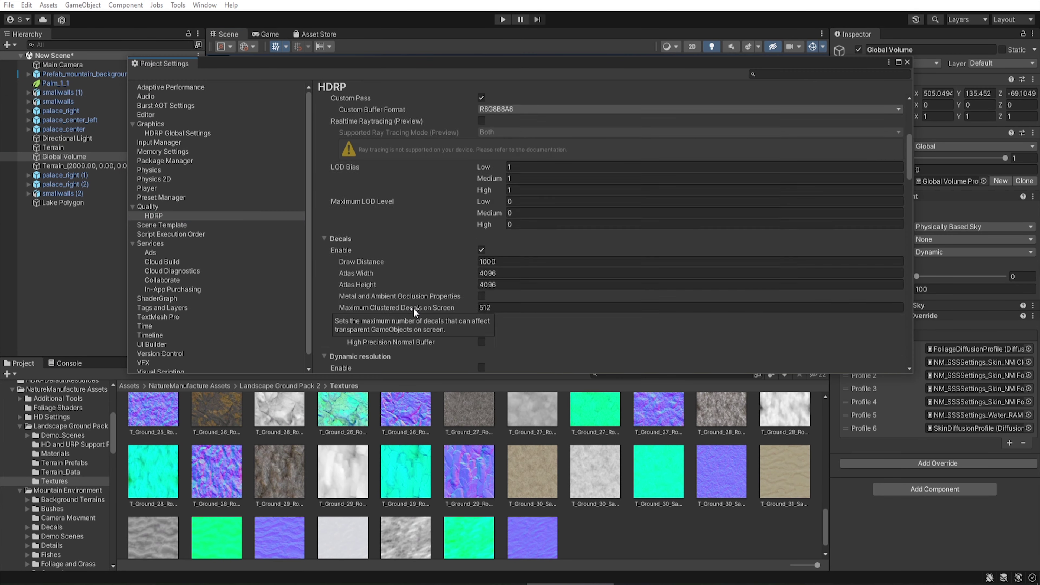
pyautogui.scroll(-5, 523, 229)
pyautogui.scroll(-3, 523, 229)
pyautogui.scroll(5, 523, 229)
pyautogui.scroll(5, 523, 230)
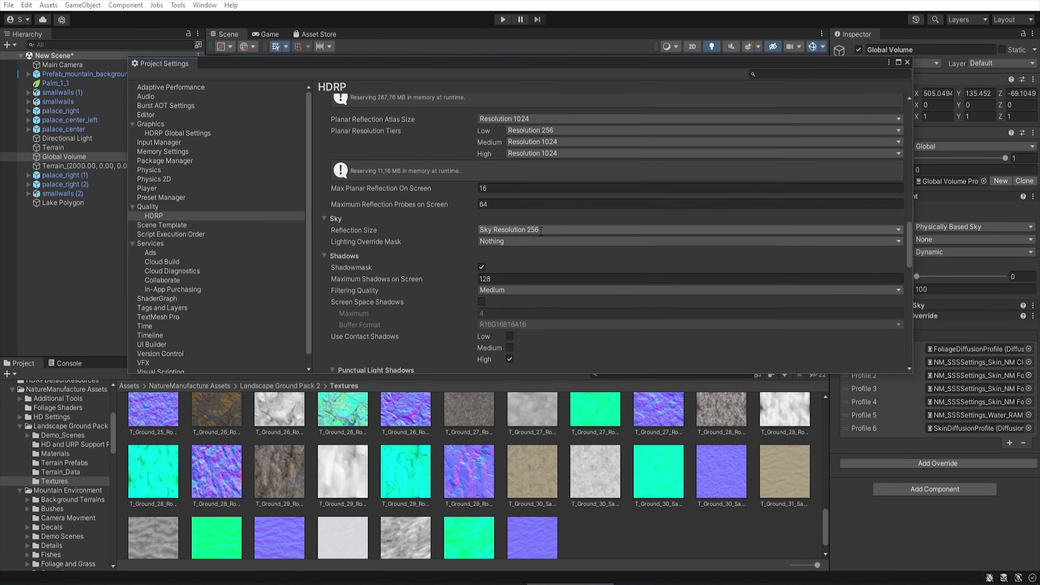
pyautogui.scroll(3, 523, 229)
pyautogui.click(907, 62)
# - Add Volumetric Clouds and enabled Screen Space Global Illumination overrides to the Global Volume
pyautogui.click(937, 463)
pyautogui.click(901, 360)
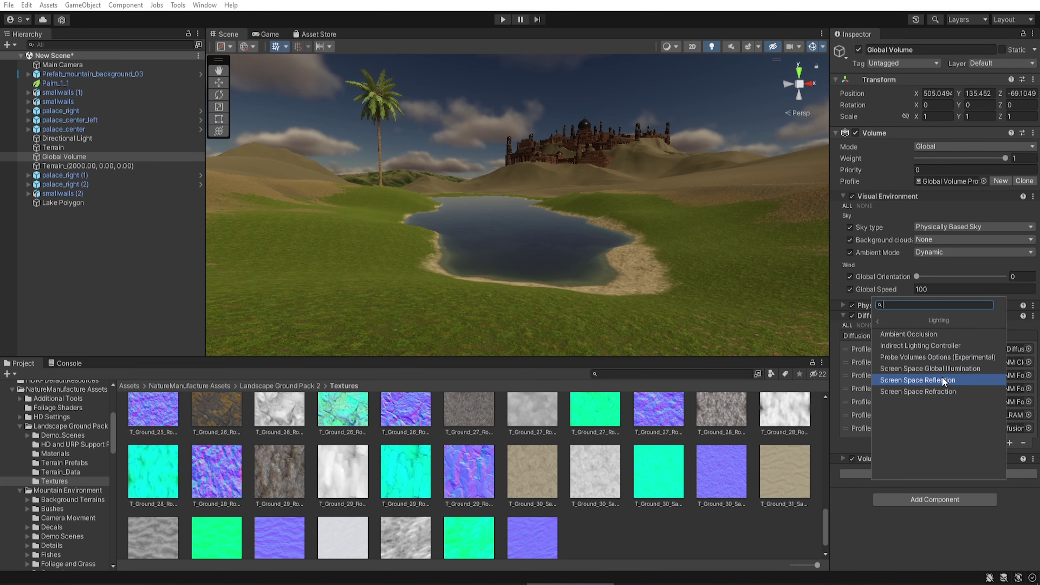
pyautogui.click(930, 369)
pyautogui.click(917, 402)
# - Mark palace_center and the other palace pieces as static
pyautogui.click(63, 129)
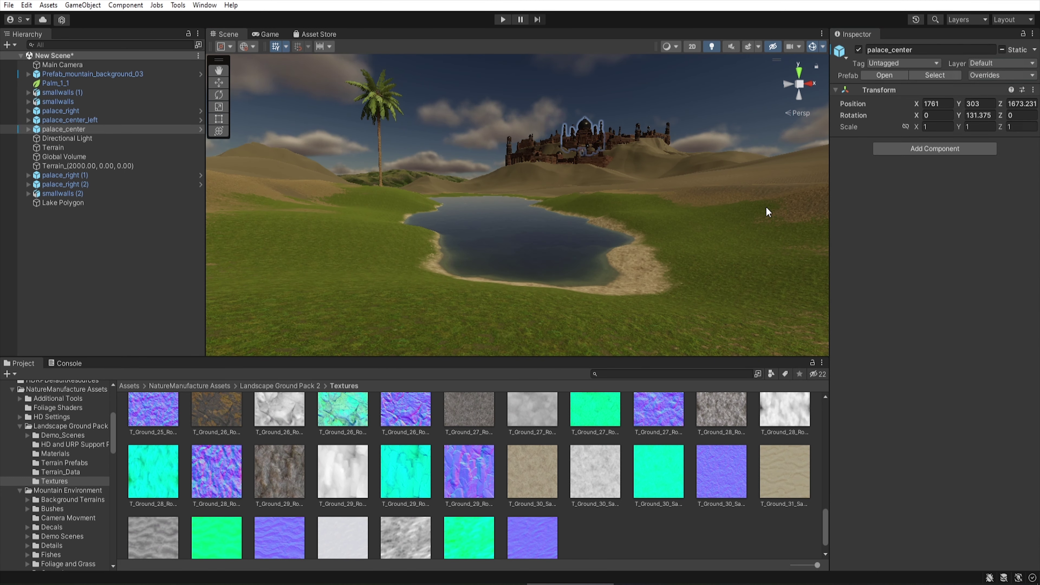
pyautogui.click(70, 119)
pyautogui.keyDown('shift'); pyautogui.click(61, 92); pyautogui.keyUp('shift')
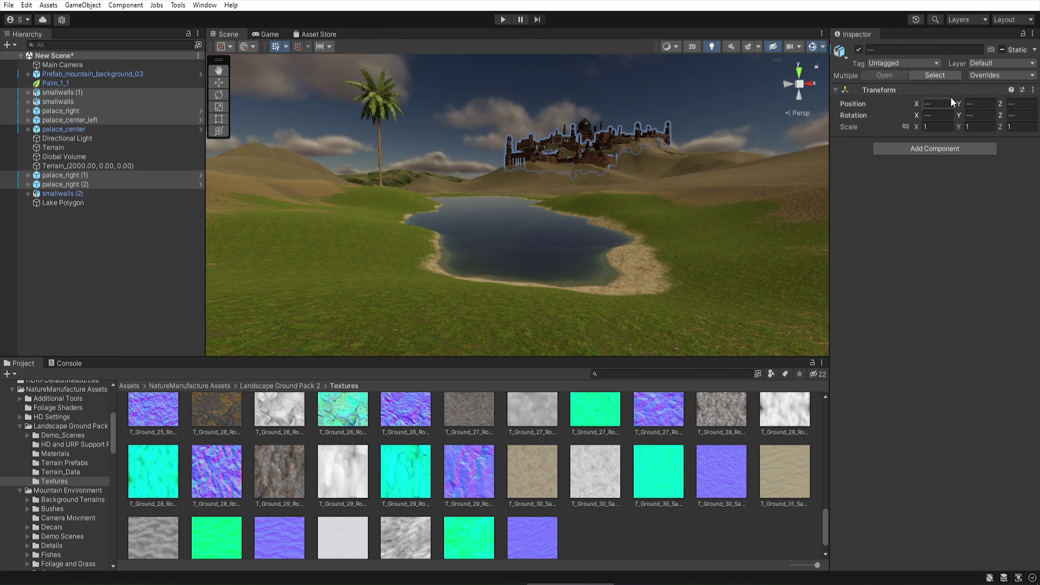
pyautogui.click(1002, 50)
pyautogui.click(476, 313)
pyautogui.click(66, 138)
pyautogui.click(64, 157)
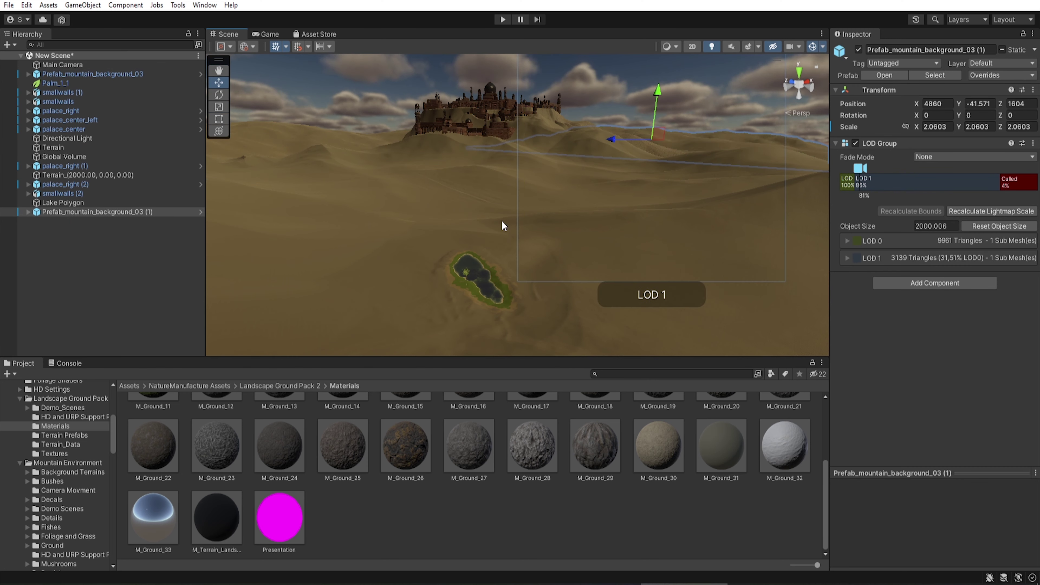
# - Duplicate the background mountain, move the copy elsewhere, then reselect the original and the terrain
pyautogui.hotkey('ctrl', 'd')
pyautogui.keyDown('alt'); pyautogui.moveTo(462, 174); pyautogui.dragTo(731, 247); pyautogui.keyUp('alt')
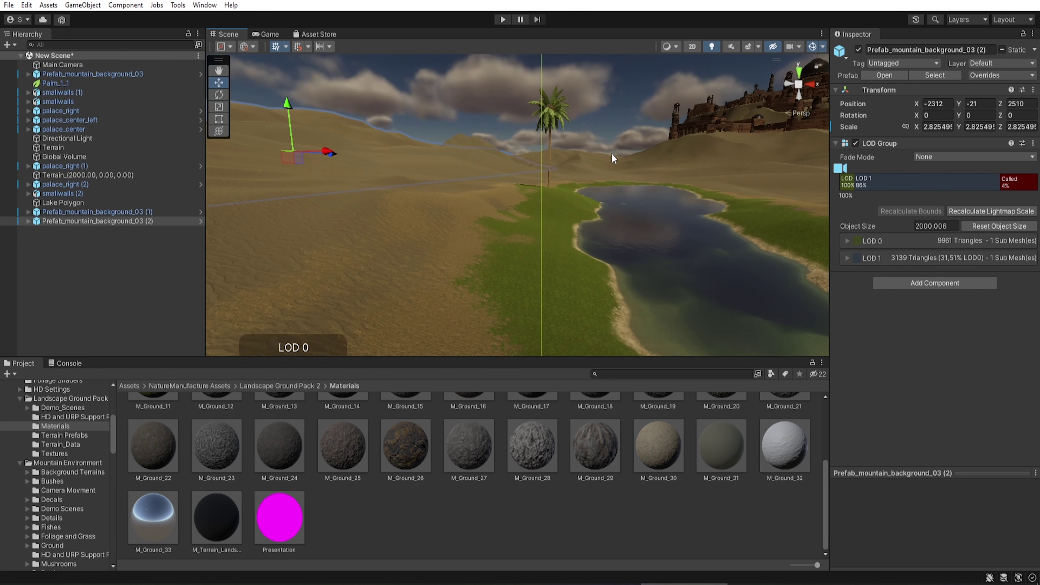
pyautogui.click(613, 158)
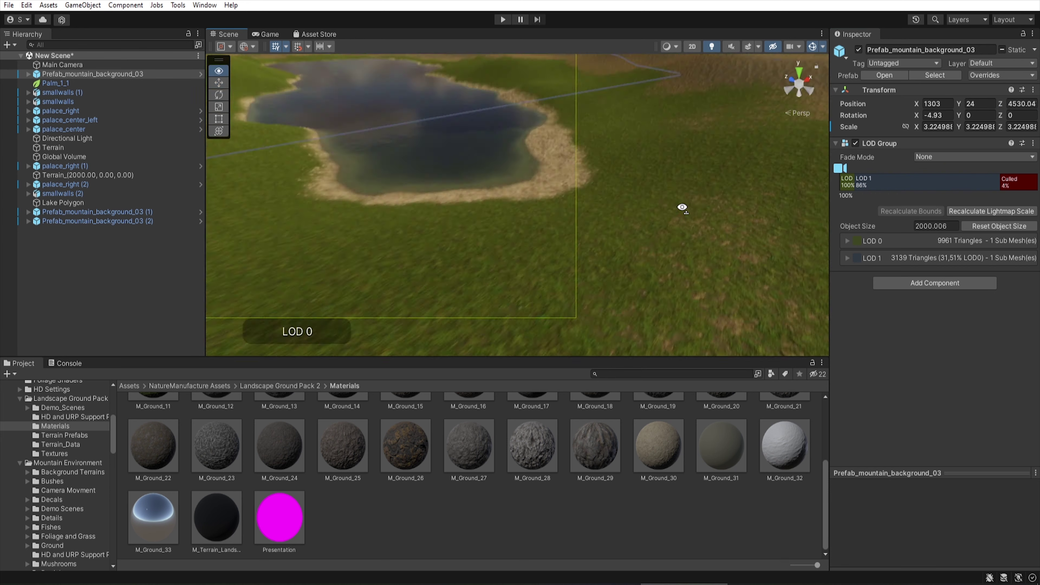
pyautogui.click(456, 255)
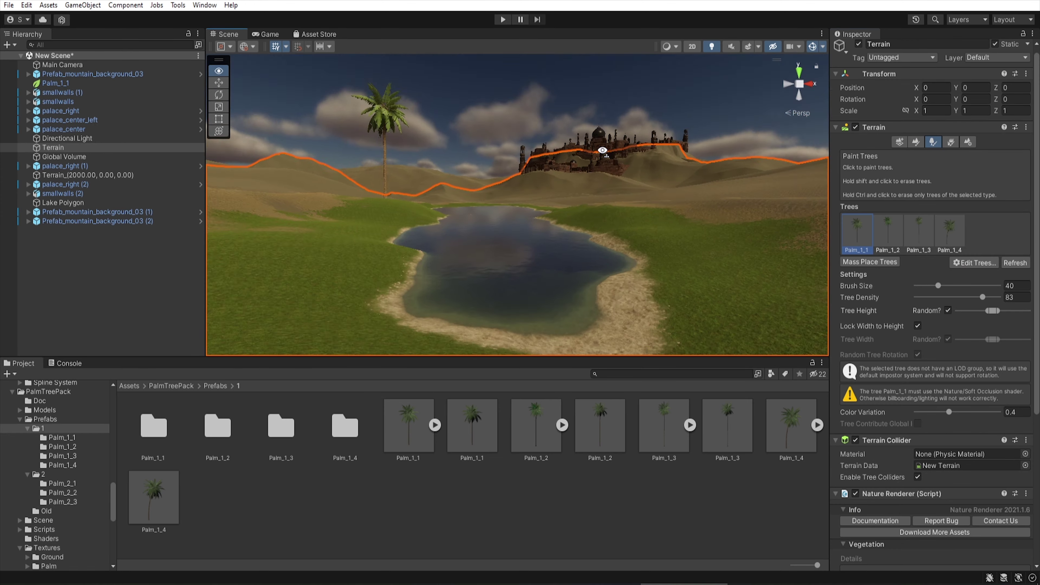
# - Paint Palm_1 trees around the lake with a size-2 tree brush
pyautogui.moveTo(371, 262)
pyautogui.mouseDown(button='right')
pyautogui.moveTo(619, 267)
pyautogui.moveTo(515, 183)
pyautogui.mouseUp(button='right')
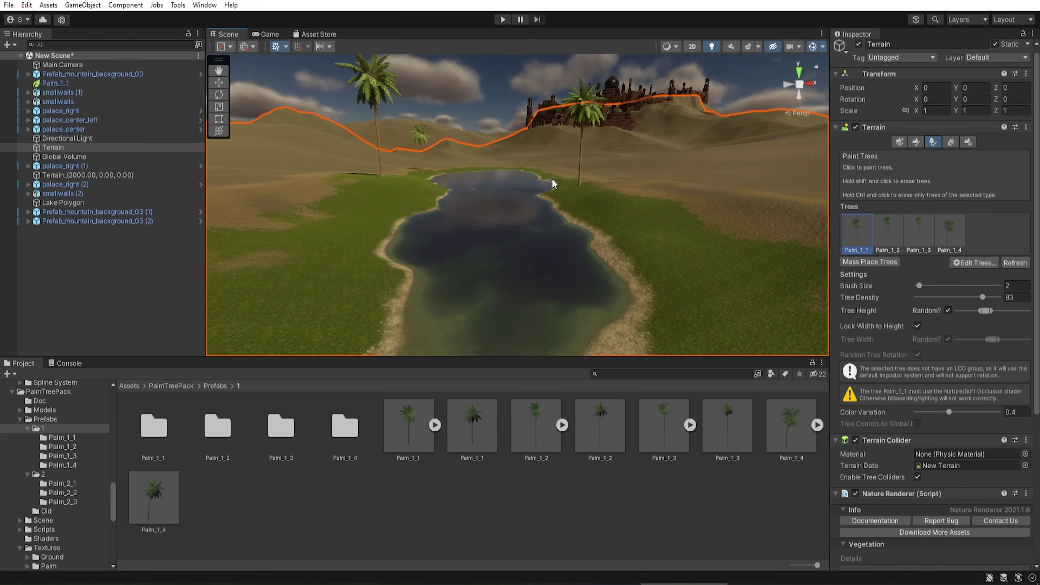
pyautogui.click(888, 232)
pyautogui.click(919, 232)
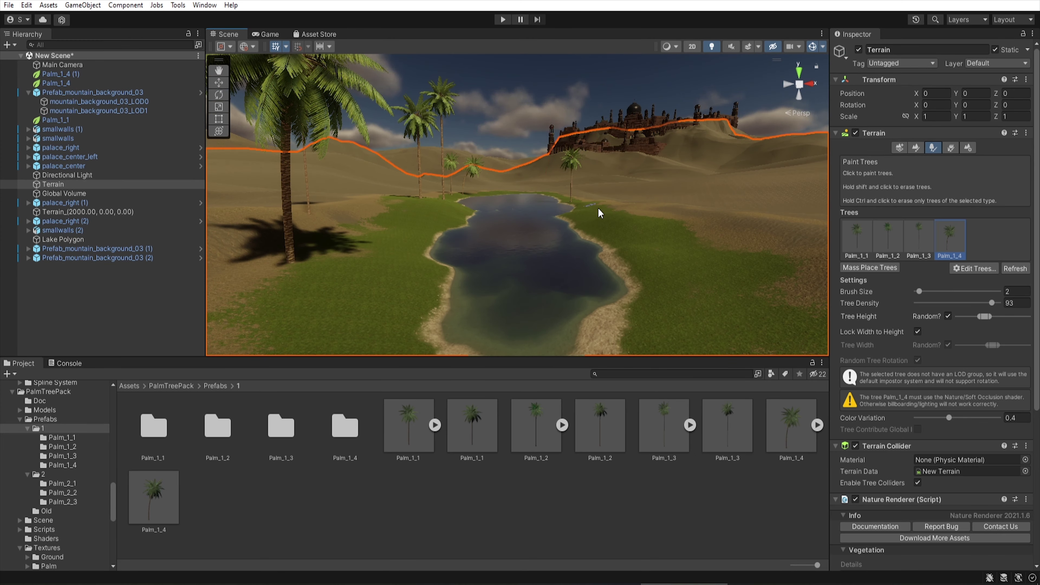
# - Place Palm_2_3 and Palm_1_4 palm prefabs individually beside the lake
pyautogui.click(43, 474)
pyautogui.moveTo(618, 426); pyautogui.dragTo(402, 242)
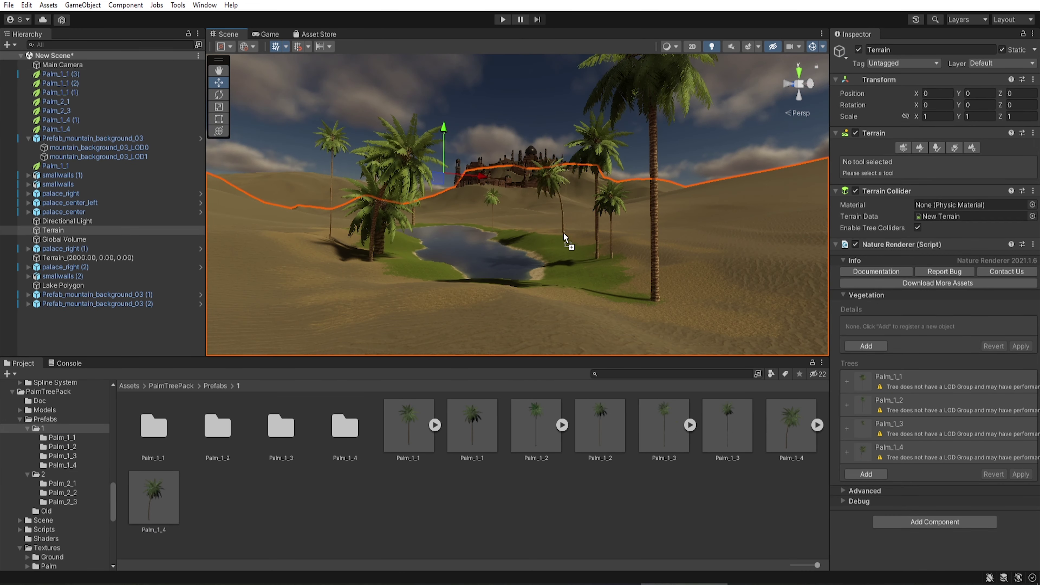
pyautogui.moveTo(567, 242); pyautogui.dragTo(566, 244)
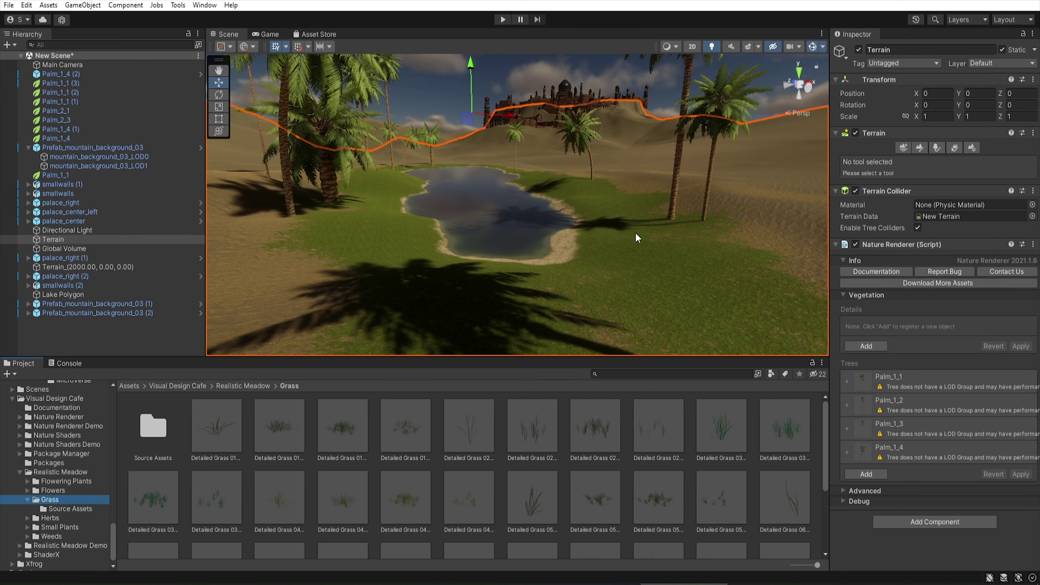
# - Place Detailed Grass 05 variants at the lake edge and add them to the terrain's vegetation details
pyautogui.moveTo(639, 234); pyautogui.dragTo(754, 257, button='right')
pyautogui.moveTo(299, 237); pyautogui.dragTo(299, 239)
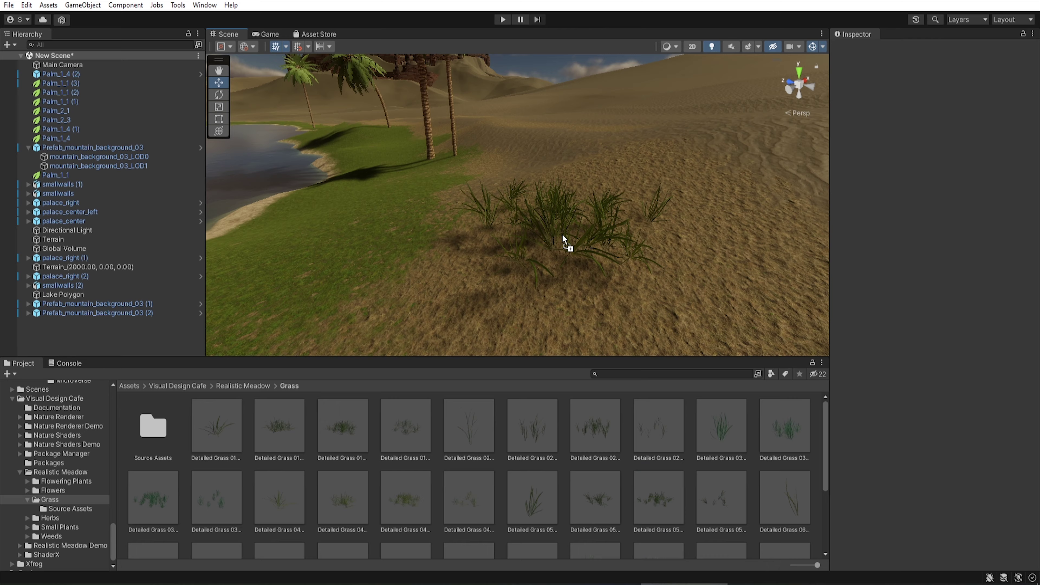
pyautogui.moveTo(563, 239); pyautogui.dragTo(563, 239)
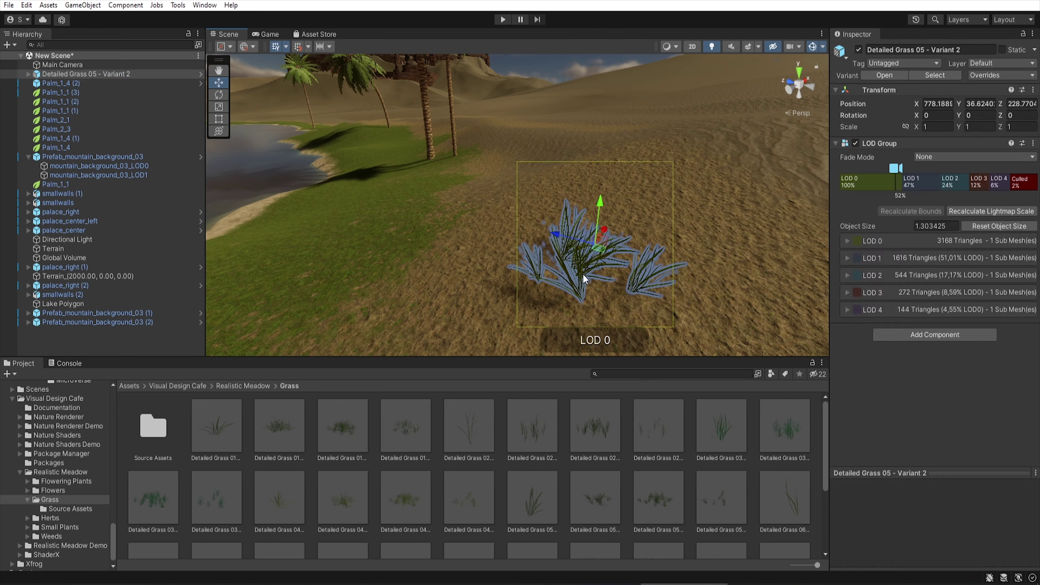
pyautogui.press('f')
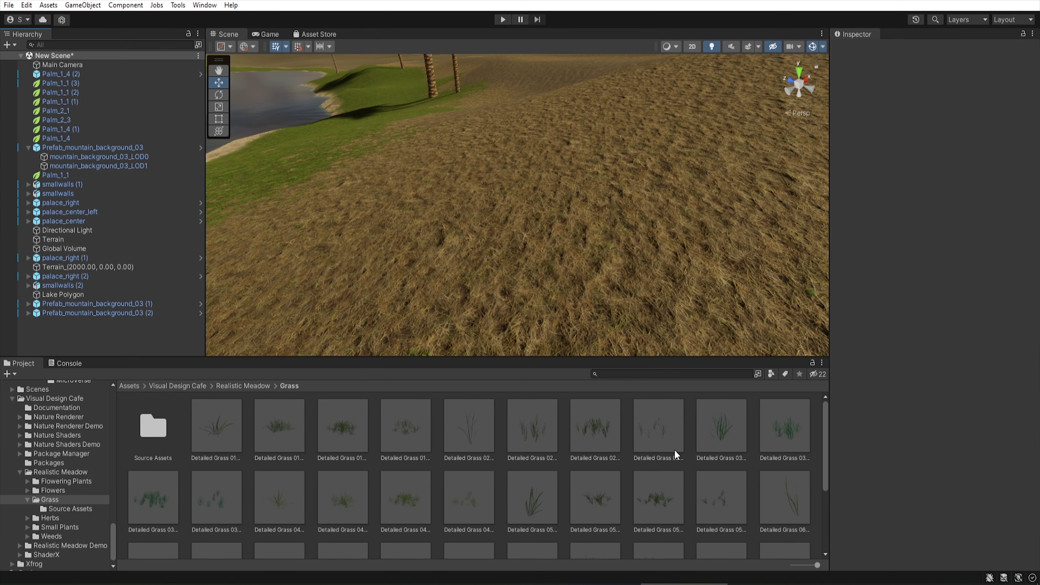
pyautogui.moveTo(676, 455); pyautogui.dragTo(943, 346)
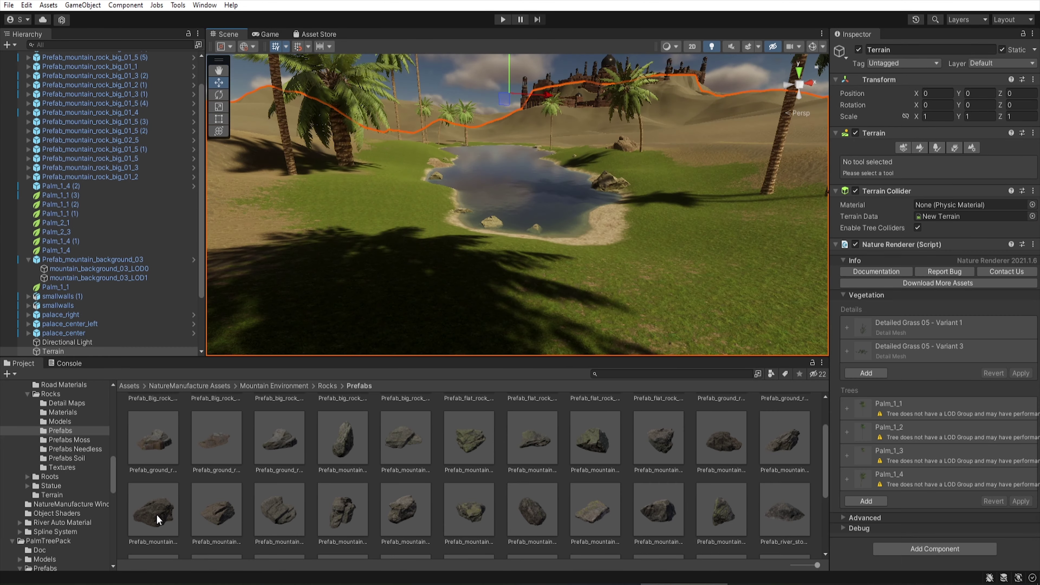
# - Place a mountain rock prefab by the pond and raise a sandy mound on the dunes
pyautogui.moveTo(468, 426); pyautogui.dragTo(282, 140)
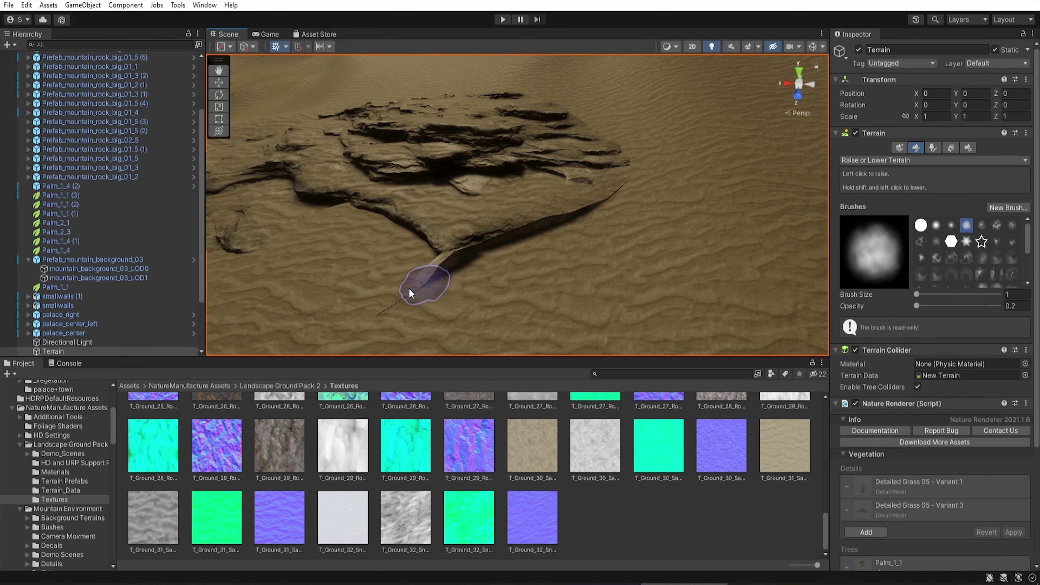
pyautogui.keyDown('alt'); pyautogui.moveTo(625, 194); pyautogui.dragTo(509, 224); pyautogui.keyUp('alt')
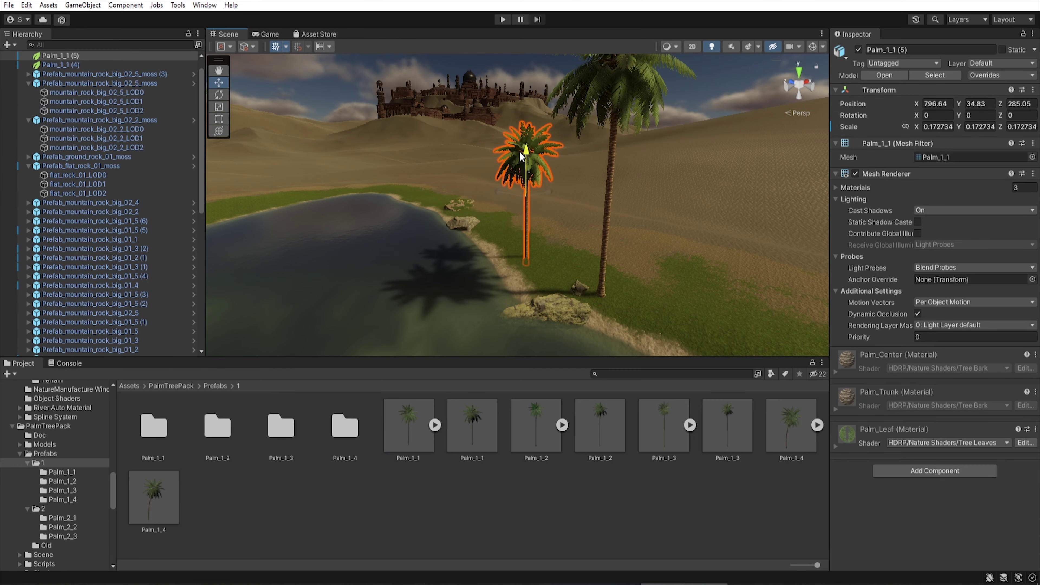
# - Place another Palm_1_1 beside the pond and a mossy rock on the sand
pyautogui.moveTo(311, 156); pyautogui.dragTo(365, 153, button='right')
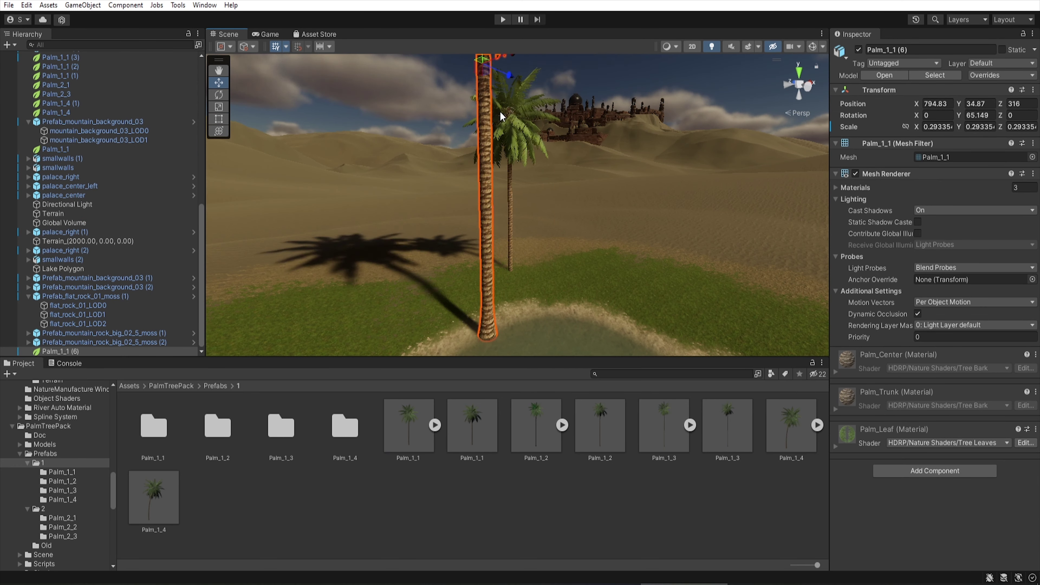
pyautogui.click(69, 463)
pyautogui.moveTo(522, 471); pyautogui.dragTo(438, 170)
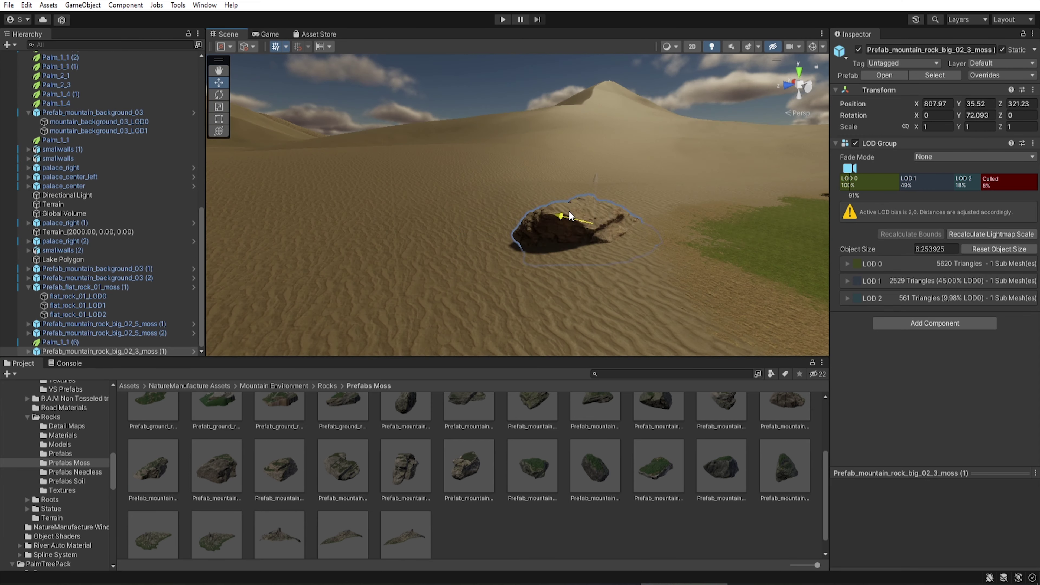
# - Select the terrain and bring the view over the oasis pond
pyautogui.click(569, 216)
pyautogui.moveTo(569, 216); pyautogui.dragTo(579, 298, button='right')
pyautogui.moveTo(337, 257); pyautogui.dragTo(589, 179, button='right')
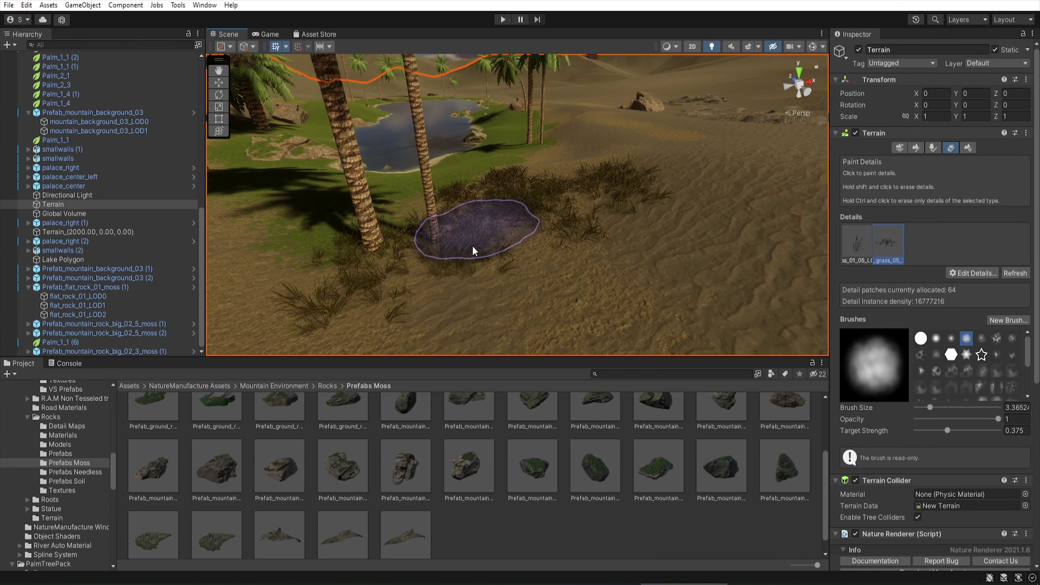
# - Add a new vegetation detail entry holding Detailed Grass 01 - Variant 3
pyautogui.moveTo(783, 244)
pyautogui.mouseDown(button='right')
pyautogui.moveTo(491, 279)
pyautogui.moveTo(442, 208)
pyautogui.mouseUp(button='right')
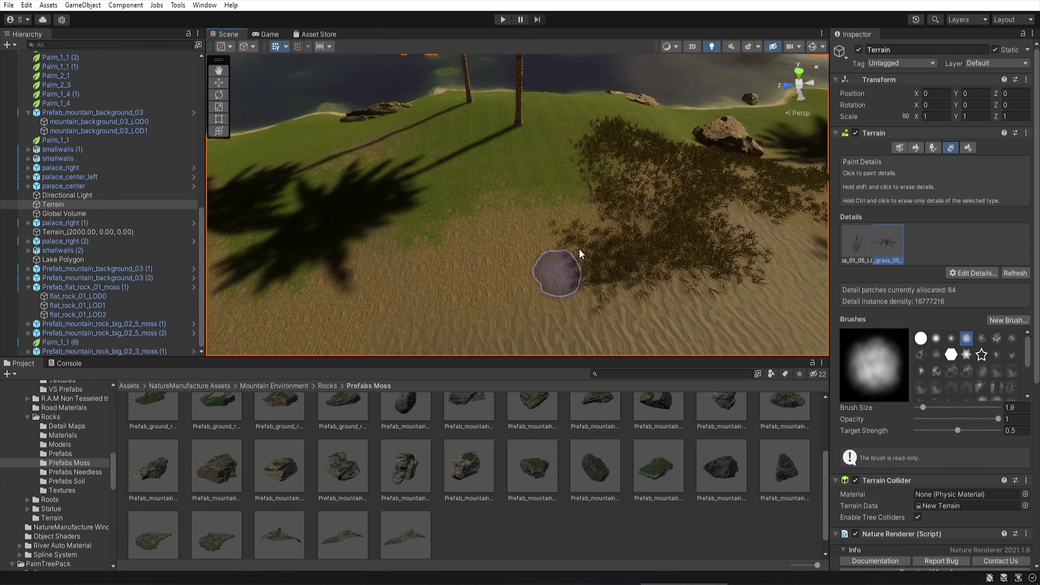
pyautogui.moveTo(560, 233); pyautogui.dragTo(483, 238, button='right')
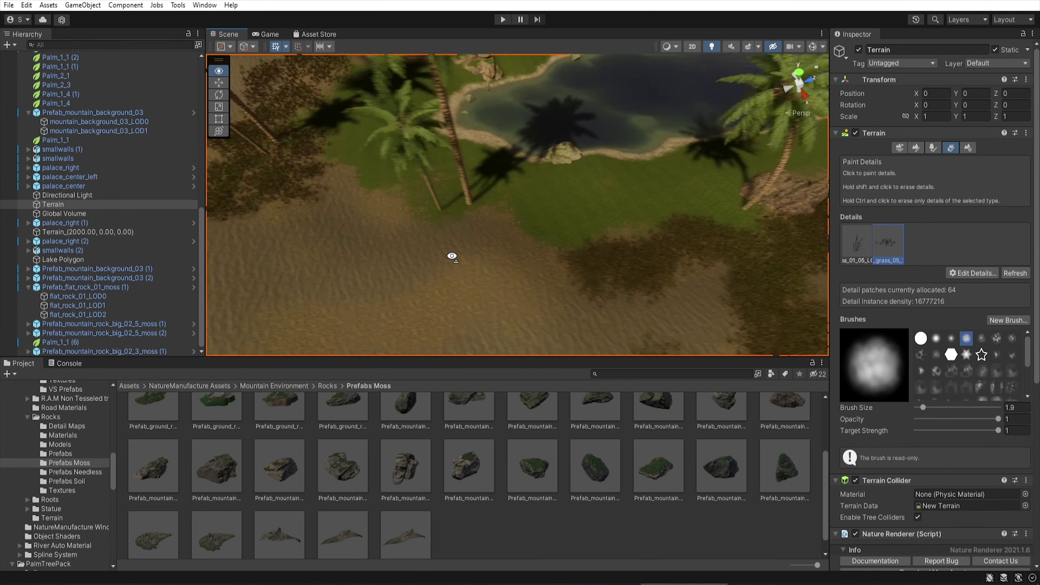
pyautogui.click(983, 274)
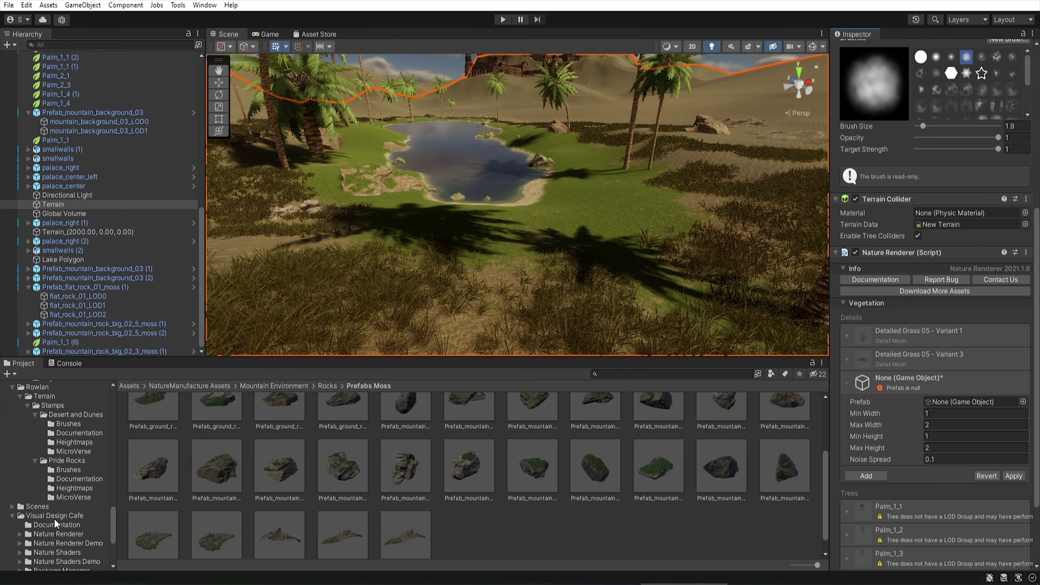
pyautogui.press('Return')
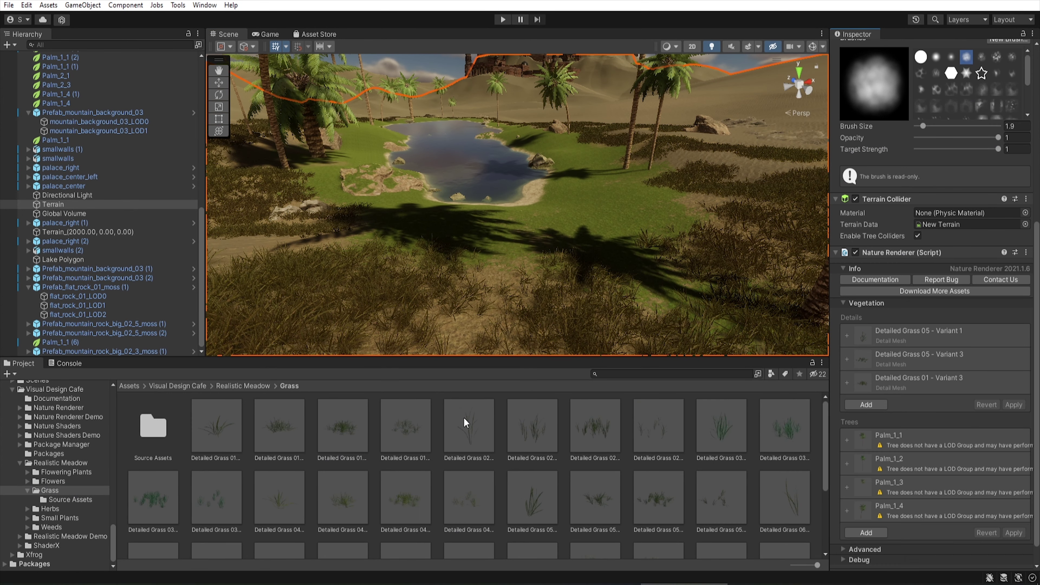
pyautogui.moveTo(564, 471); pyautogui.dragTo(541, 264)
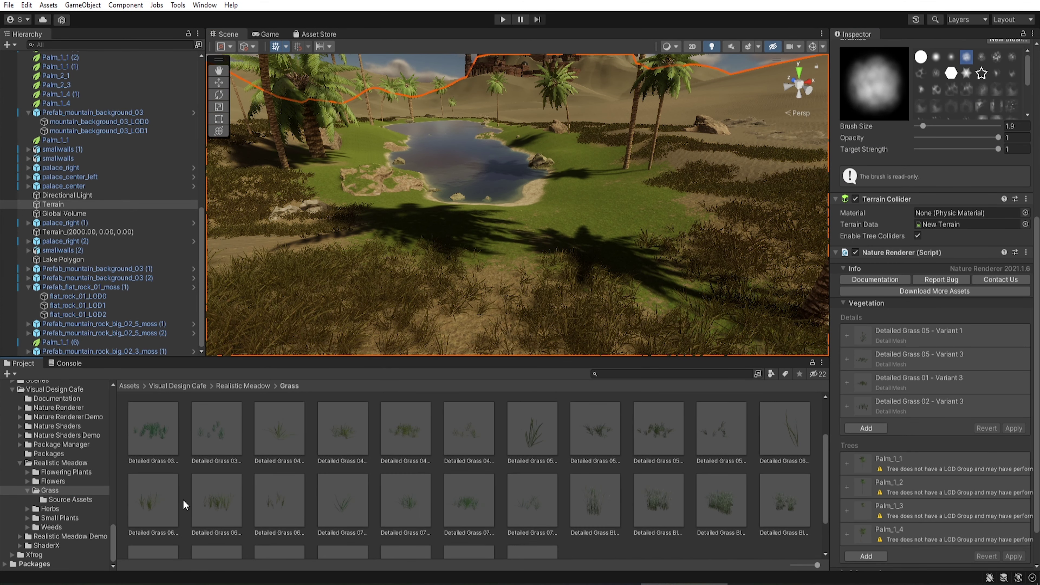
# - Add Detailed Grass 06 and Blooming grass types with their sizes, and paint dense grass along the shore
pyautogui.click(866, 428)
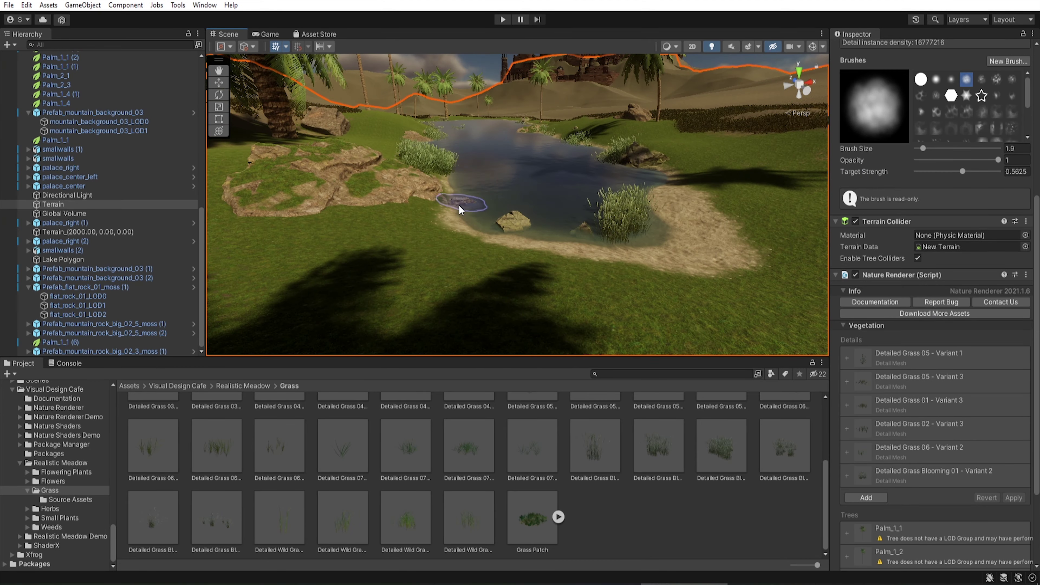
pyautogui.click(921, 451)
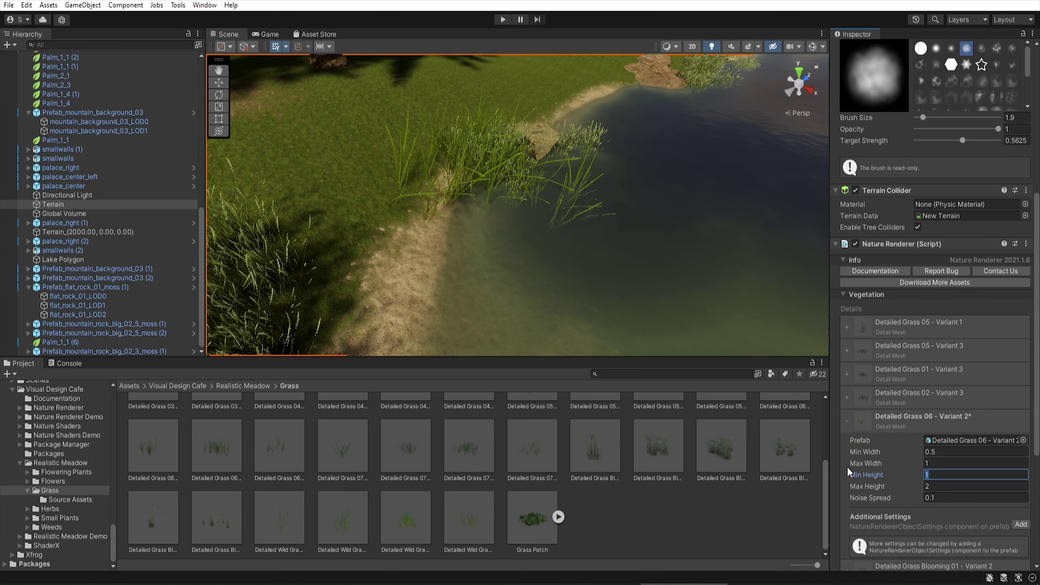
pyautogui.scroll(-5, 987, 446)
pyautogui.click(987, 440)
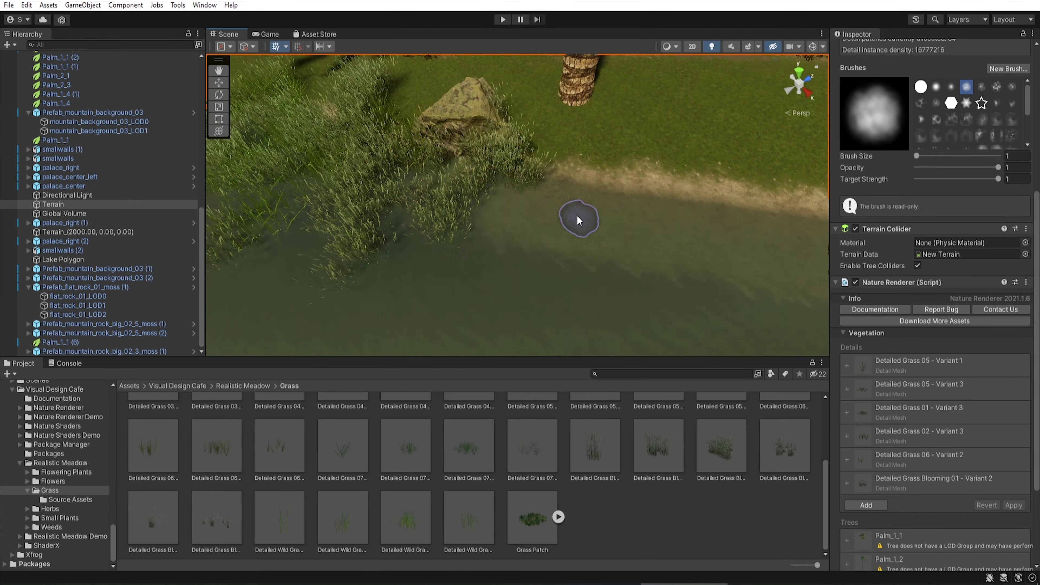
pyautogui.scroll(4, 916, 313)
pyautogui.keyDown('alt'); pyautogui.moveTo(424, 225); pyautogui.dragTo(622, 315); pyautogui.keyUp('alt')
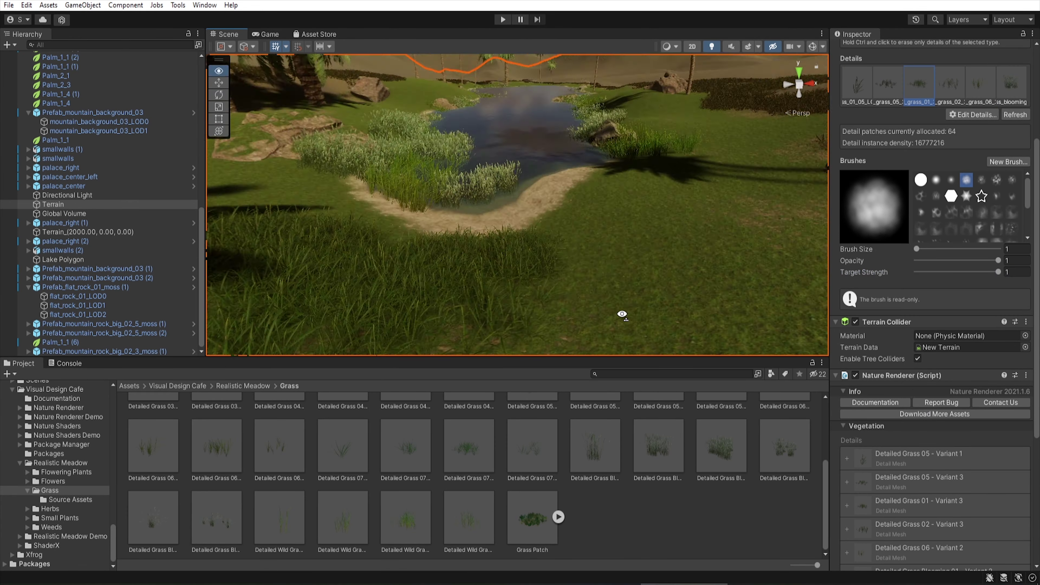
pyautogui.keyDown('alt'); pyautogui.moveTo(619, 138); pyautogui.dragTo(561, 188); pyautogui.keyUp('alt')
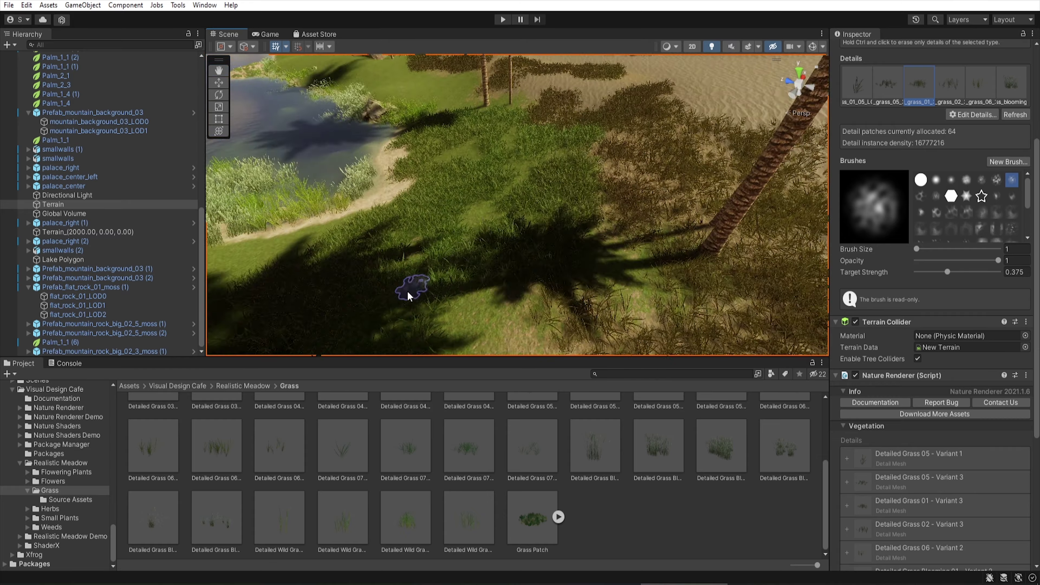
pyautogui.moveTo(408, 296)
pyautogui.keyDown('alt'); pyautogui.mouseDown()
pyautogui.moveTo(569, 102)
pyautogui.moveTo(674, 263)
pyautogui.mouseUp(); pyautogui.keyUp('alt')
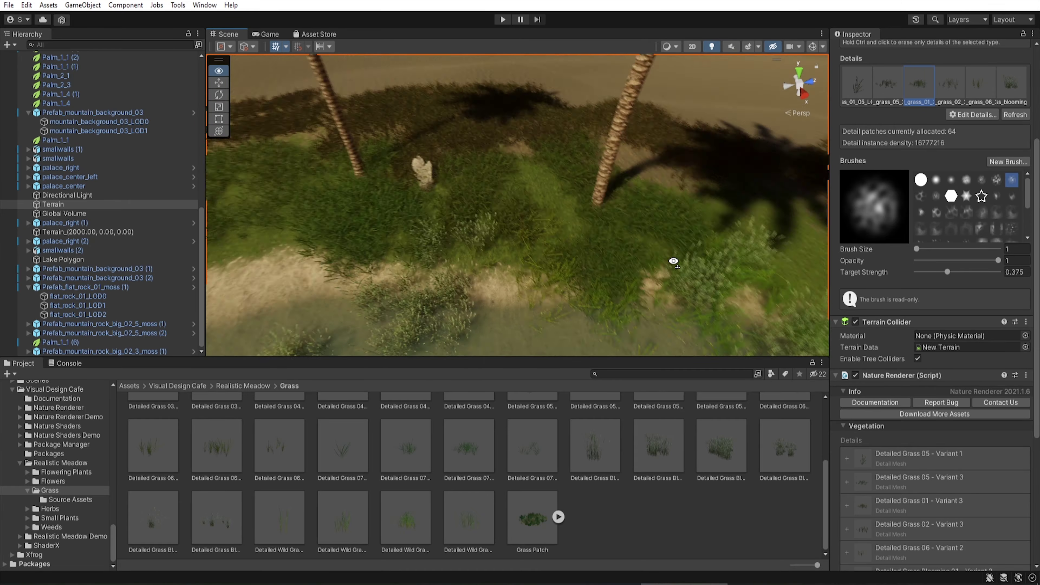
pyautogui.moveTo(674, 262)
pyautogui.keyDown('alt'); pyautogui.mouseDown()
pyautogui.moveTo(770, 256)
pyautogui.moveTo(770, 192)
pyautogui.mouseUp(); pyautogui.keyUp('alt')
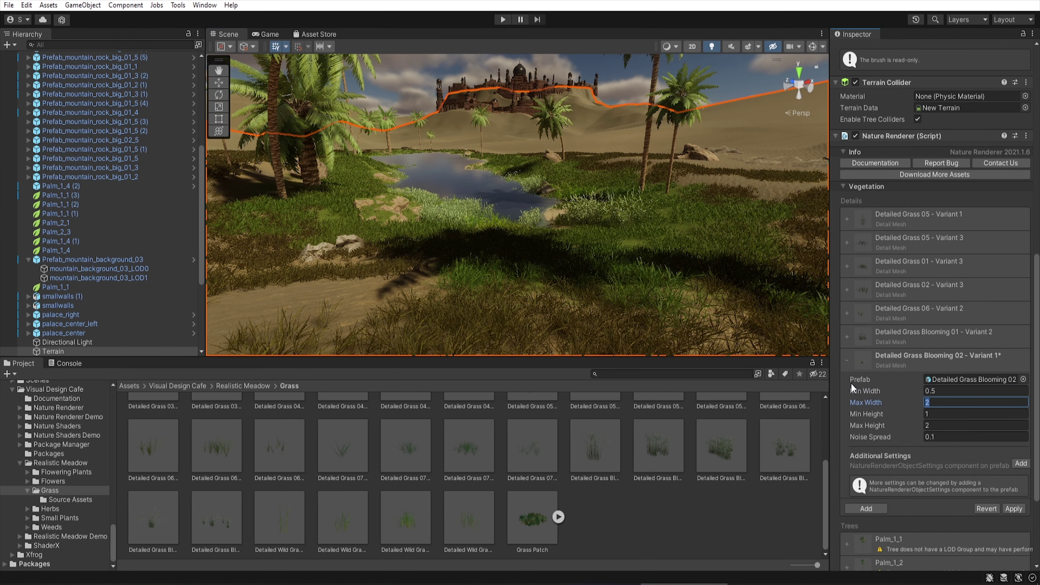
pyautogui.moveTo(678, 247)
pyautogui.keyDown('alt'); pyautogui.mouseDown()
pyautogui.moveTo(365, 223)
pyautogui.moveTo(643, 172)
pyautogui.moveTo(595, 242)
pyautogui.moveTo(539, 262)
pyautogui.mouseUp(); pyautogui.keyUp('alt')
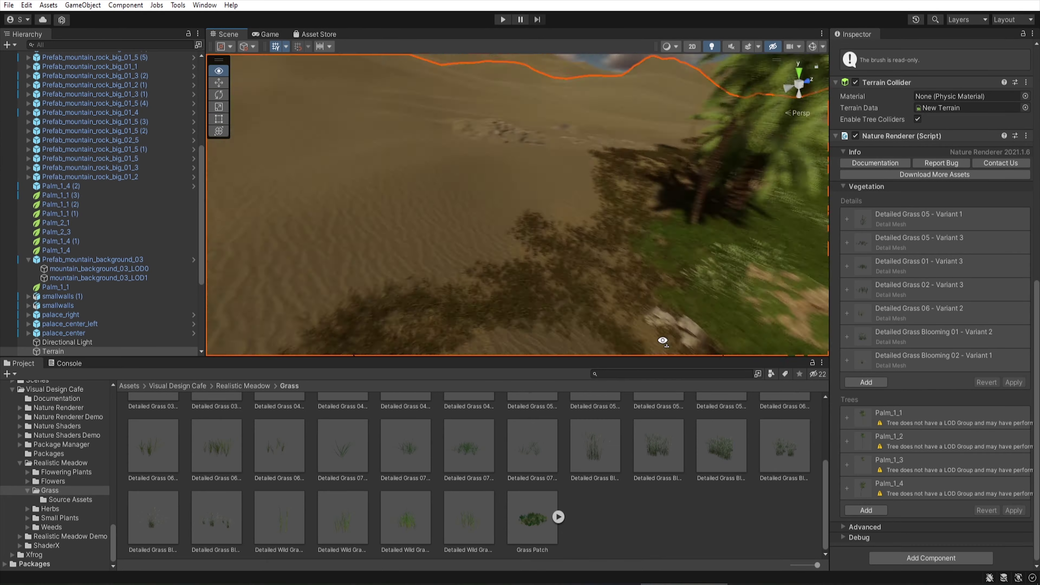
# - Preview a Detailed Grass 05 prefab in the scene and orbit across the pond toward the dunes
pyautogui.scroll(3, 582, 479)
pyautogui.moveTo(583, 475); pyautogui.dragTo(469, 277)
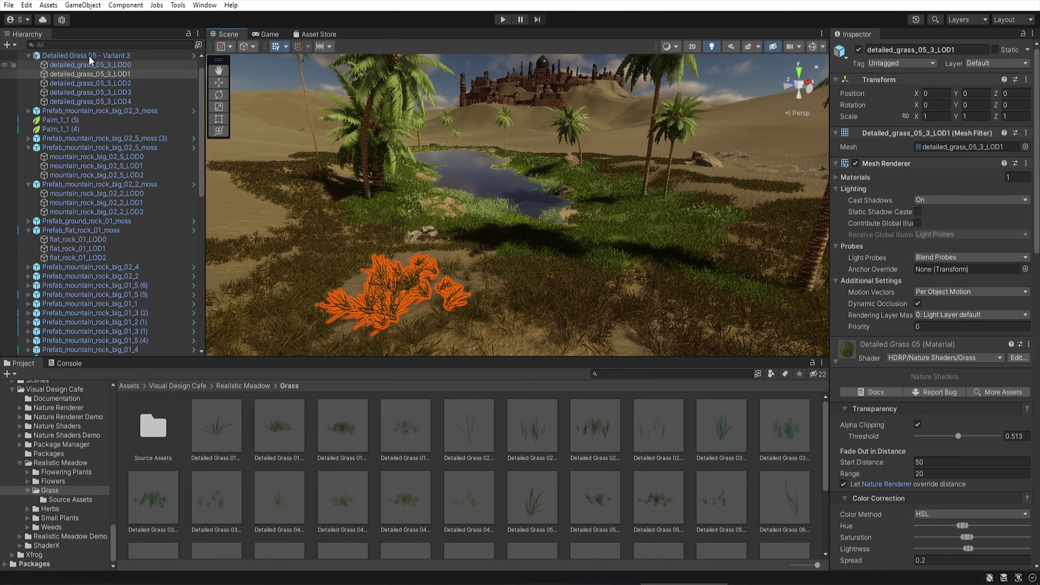
pyautogui.moveTo(792, 261)
pyautogui.keyDown('alt'); pyautogui.mouseDown()
pyautogui.moveTo(572, 181)
pyautogui.moveTo(545, 223)
pyautogui.mouseUp(); pyautogui.keyUp('alt')
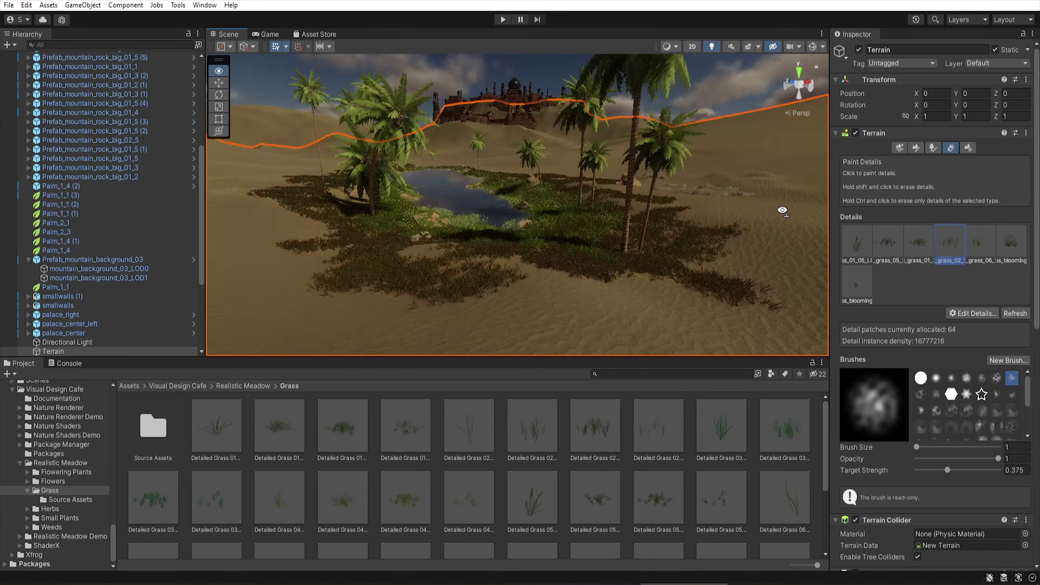
# - From the Xfrog Prefabs folder, place two MESH_BS09_NeriumOleander bushes beside the pond
pyautogui.click(47, 545)
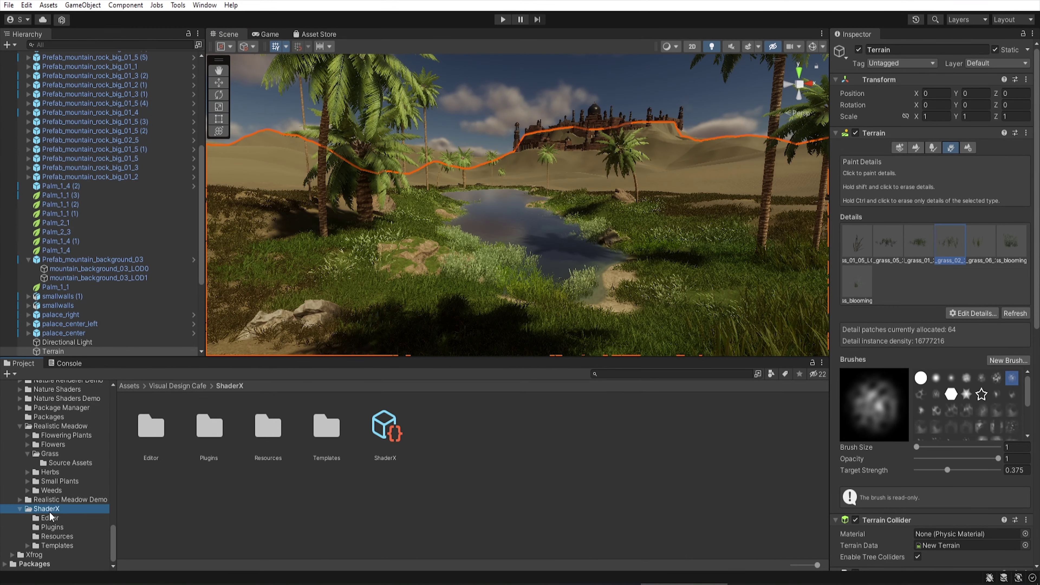
pyautogui.click(12, 554)
pyautogui.click(53, 546)
pyautogui.moveTo(705, 275); pyautogui.dragTo(704, 275)
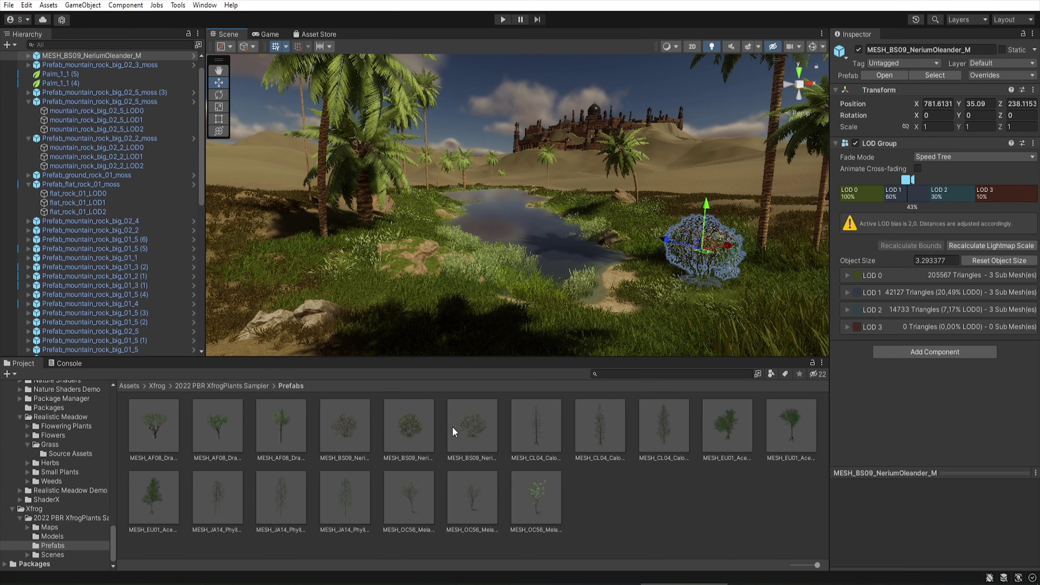
pyautogui.click(377, 233)
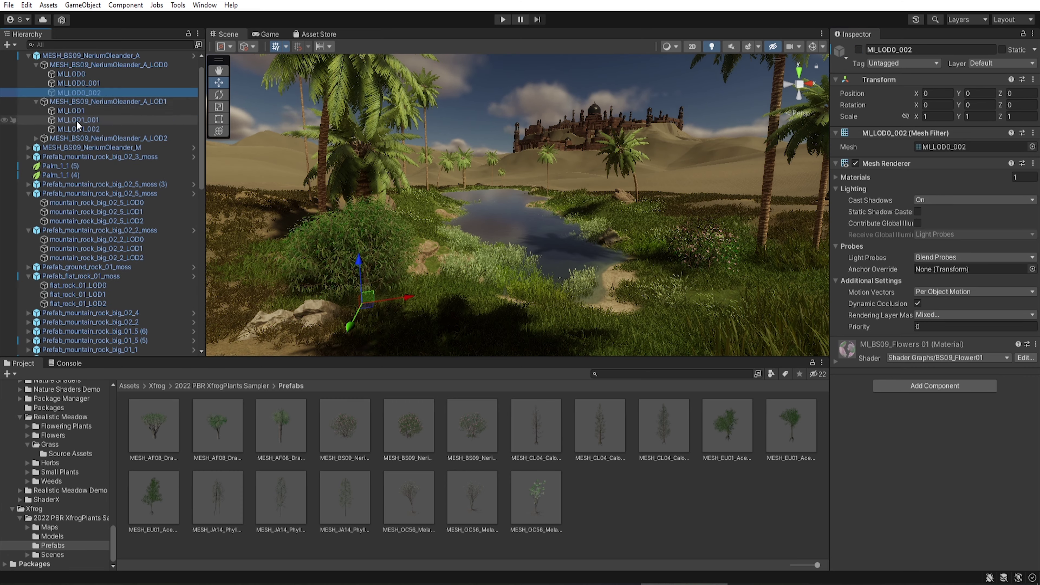
pyautogui.moveTo(409, 426); pyautogui.dragTo(530, 170)
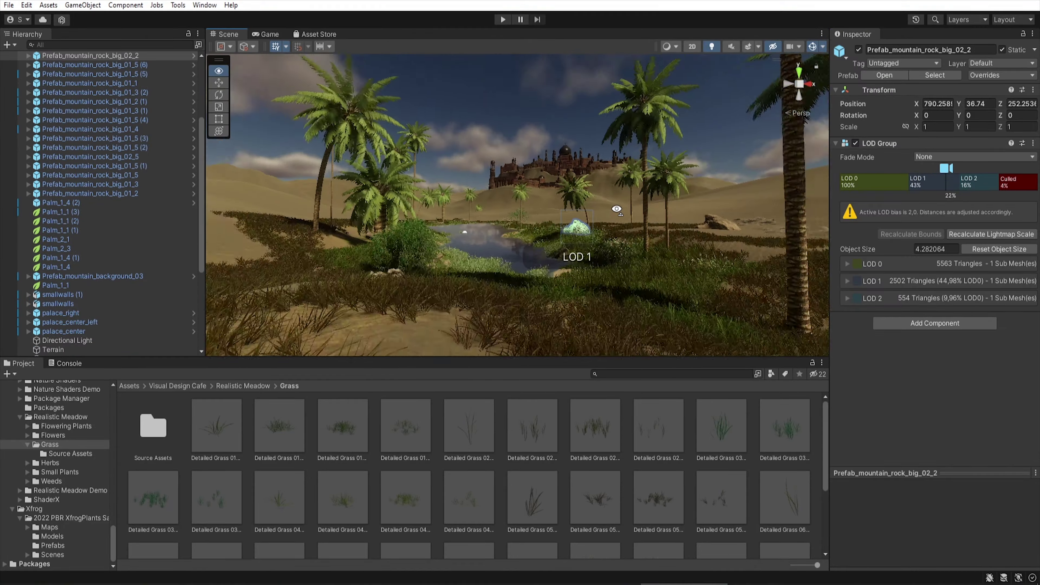
# - Raise the fog base height to 120.93, turn the sun to Y -195.3, and browse the asset folders
pyautogui.scroll(-5, 910, 359)
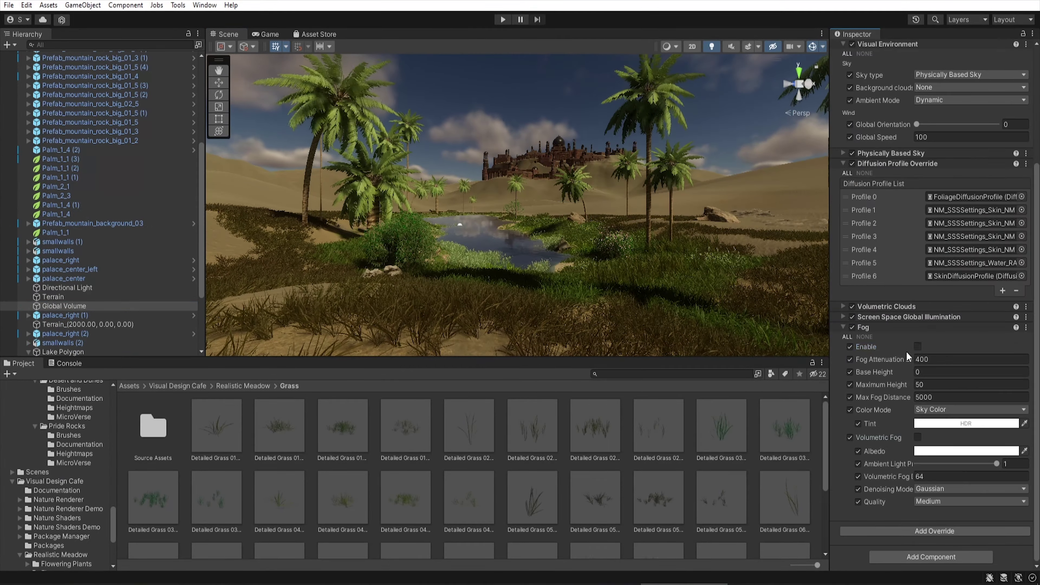
pyautogui.moveTo(877, 372); pyautogui.dragTo(942, 371)
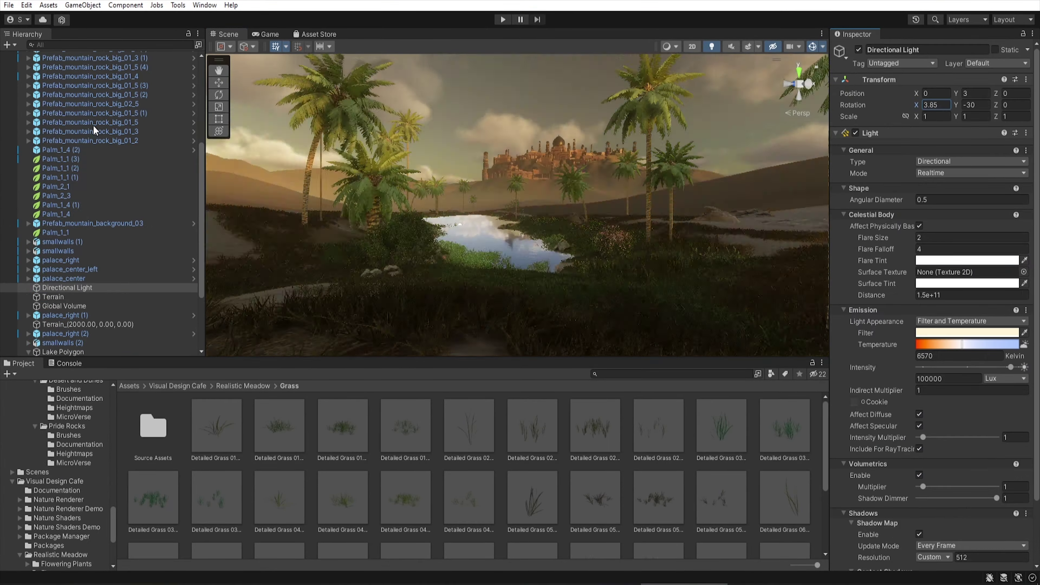
pyautogui.moveTo(956, 105); pyautogui.dragTo(528, 114)
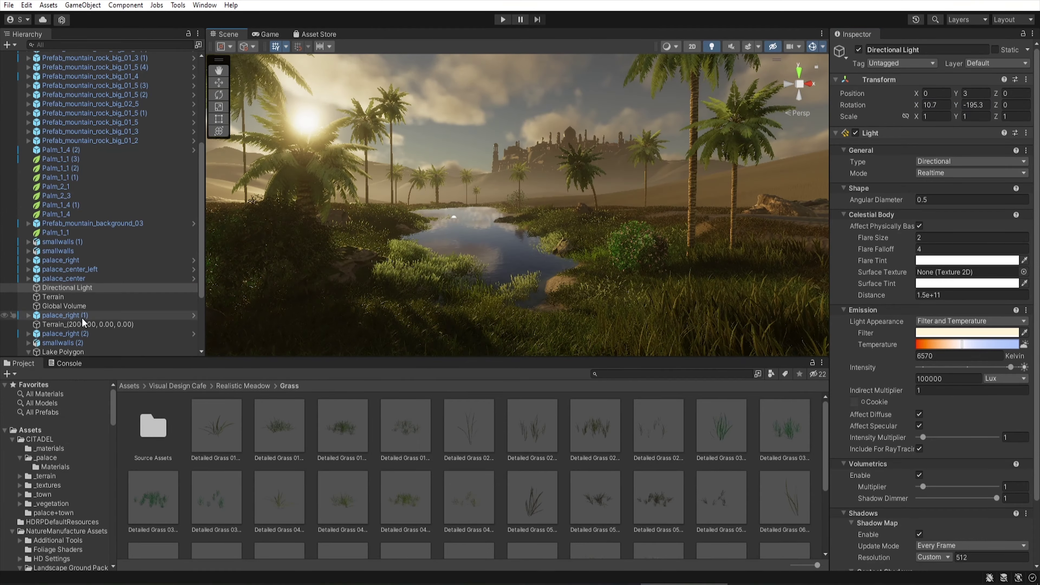
pyautogui.click(52, 510)
pyautogui.scroll(3, 78, 466)
# - Place Prefab_particle_cloud_02 from the Particles folder and move it closer to the oasis
pyautogui.click(54, 501)
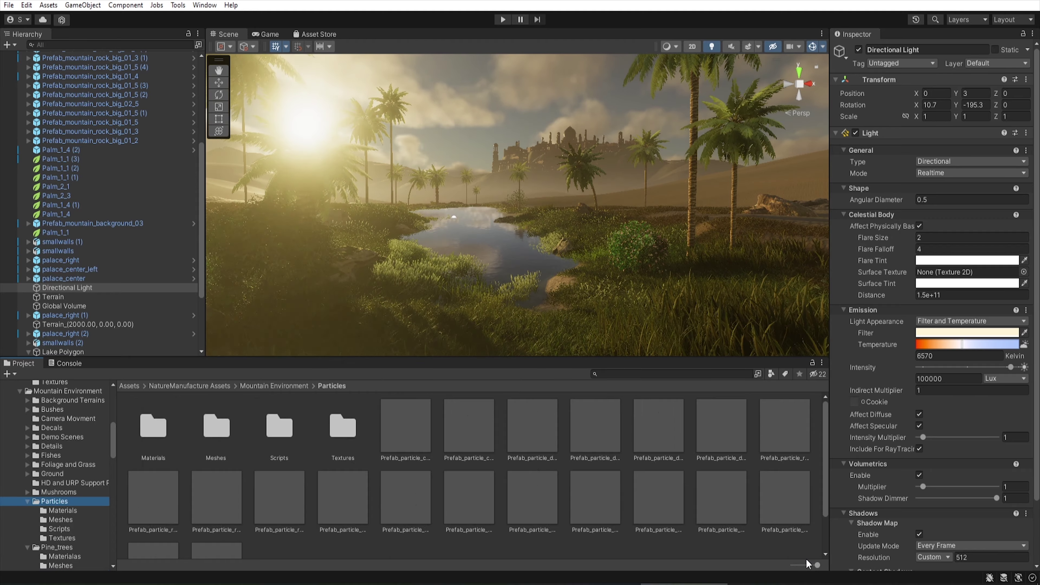
pyautogui.keyDown('ctrl'); pyautogui.scroll(-3, 270, 471); pyautogui.keyUp('ctrl')
pyautogui.moveTo(174, 443)
pyautogui.mouseDown()
pyautogui.moveTo(562, 192)
pyautogui.moveTo(748, 183)
pyautogui.moveTo(688, 201)
pyautogui.mouseUp()
pyautogui.press('f')
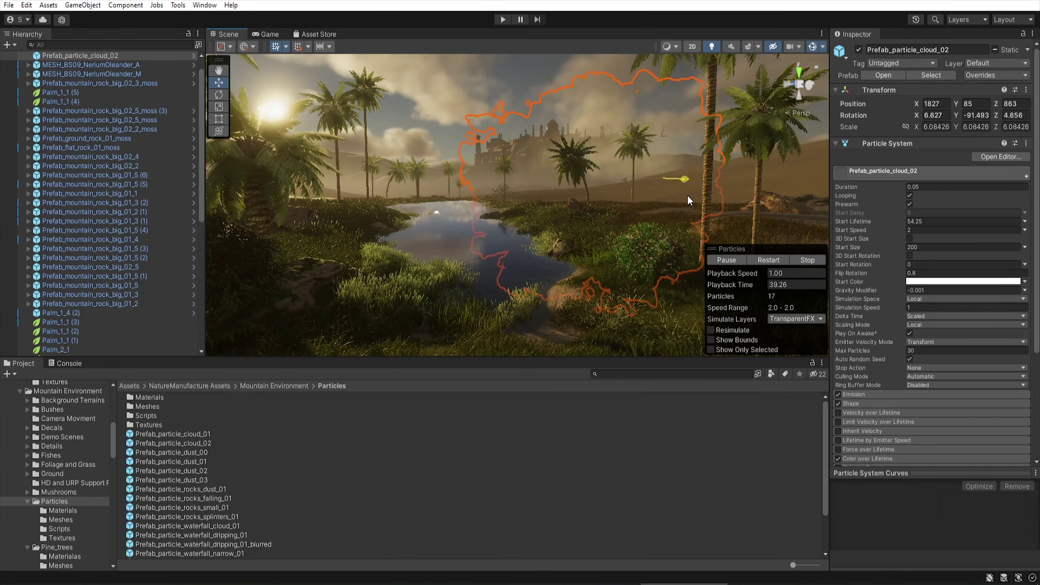
pyautogui.moveTo(670, 167); pyautogui.dragTo(662, 93)
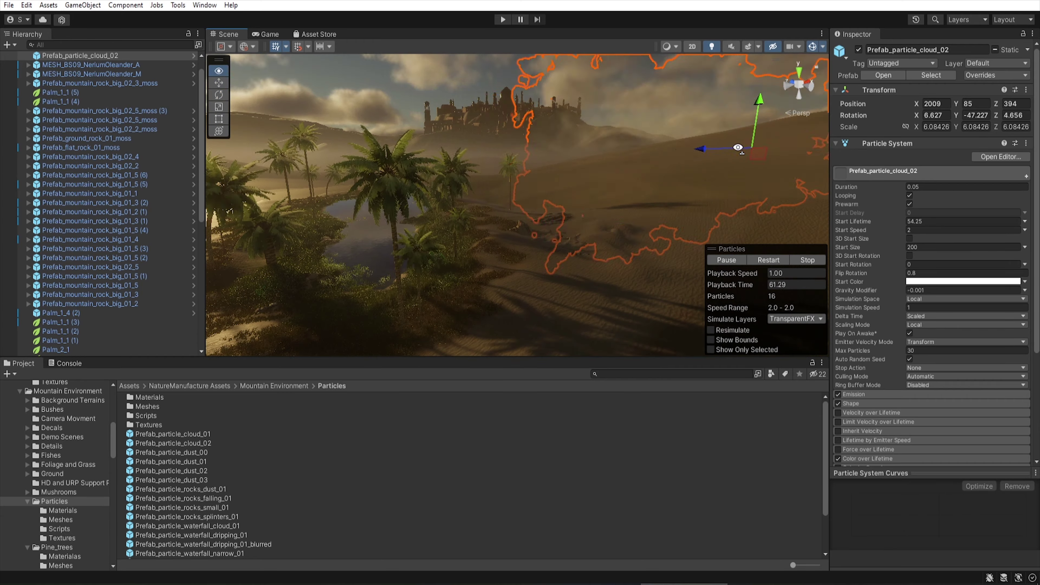
# - Rotate the haze cloud, then duplicate it and move the copy beside the lake
pyautogui.press('e')
pyautogui.moveTo(803, 159)
pyautogui.mouseDown()
pyautogui.moveTo(812, 136)
pyautogui.moveTo(569, 190)
pyautogui.mouseUp()
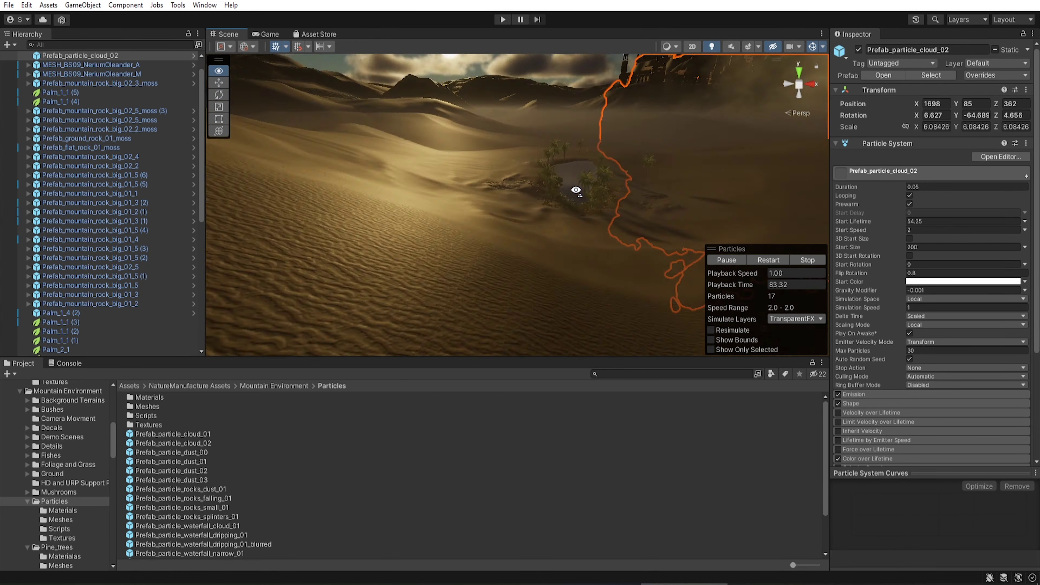
pyautogui.press('w')
pyautogui.hotkey('ctrl', 'd')
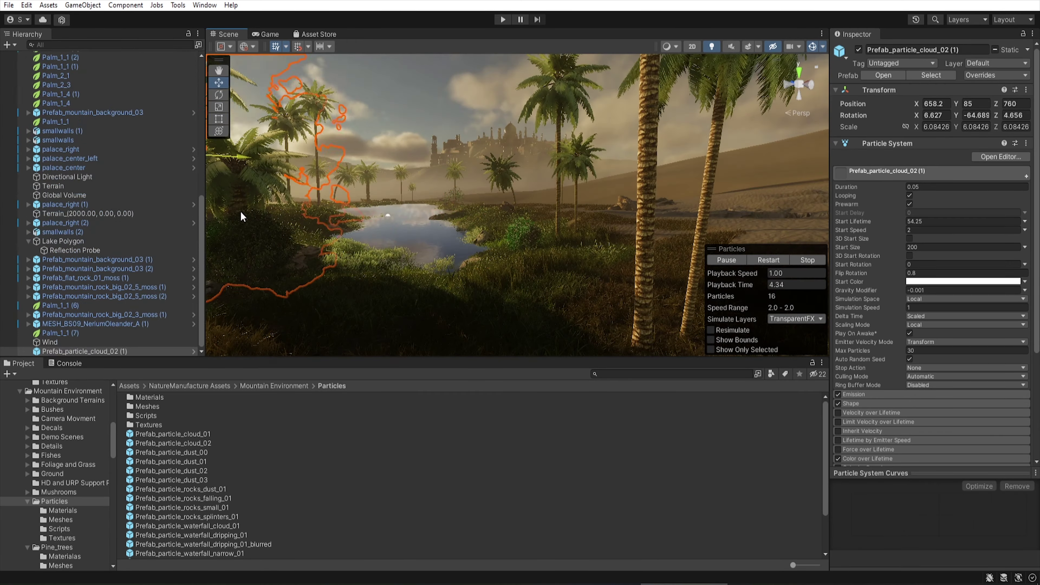
pyautogui.moveTo(676, 172); pyautogui.dragTo(396, 206)
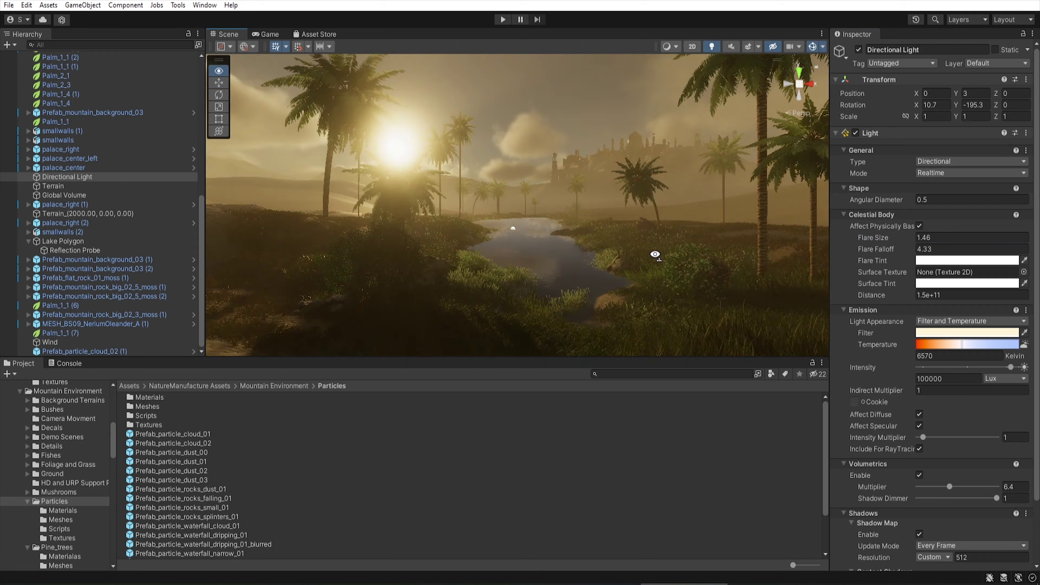
# - Lower the light's volumetric multiplier and thin the clouds to density 0.169, shape factor 0.818
pyautogui.moveTo(950, 487); pyautogui.dragTo(938, 487)
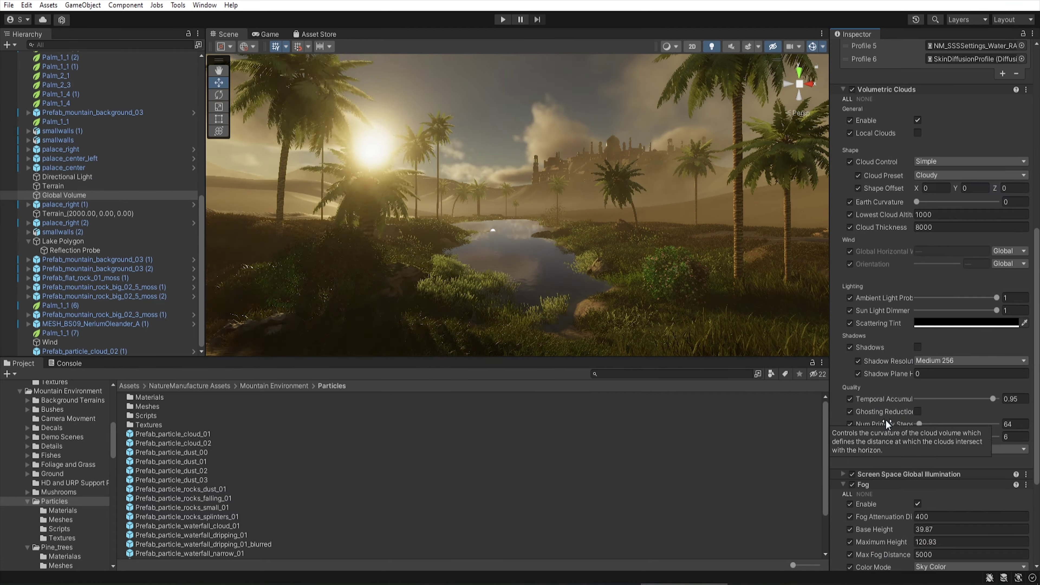
pyautogui.moveTo(937, 189); pyautogui.dragTo(930, 190)
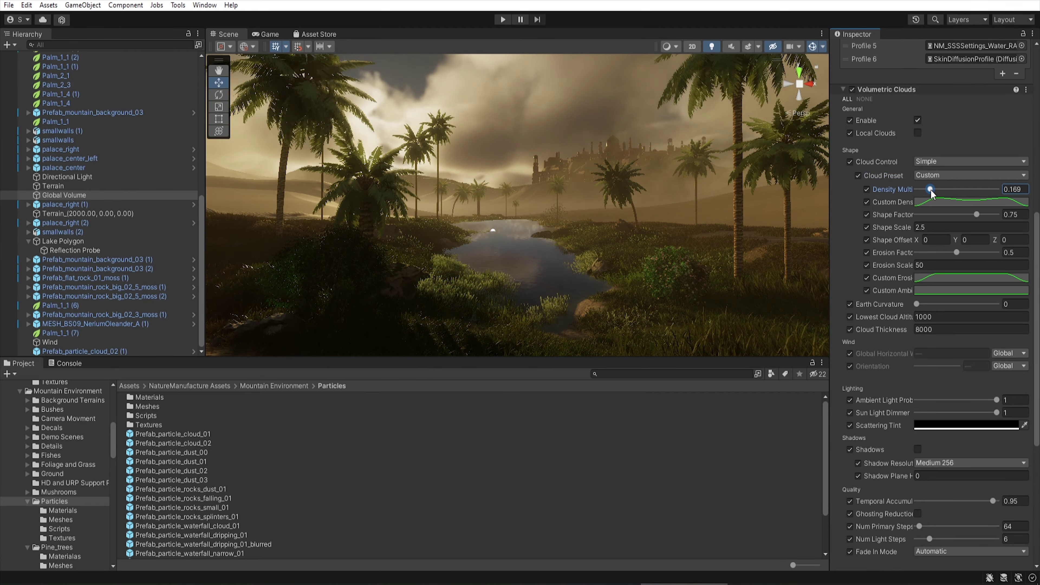
pyautogui.moveTo(977, 214); pyautogui.dragTo(982, 214)
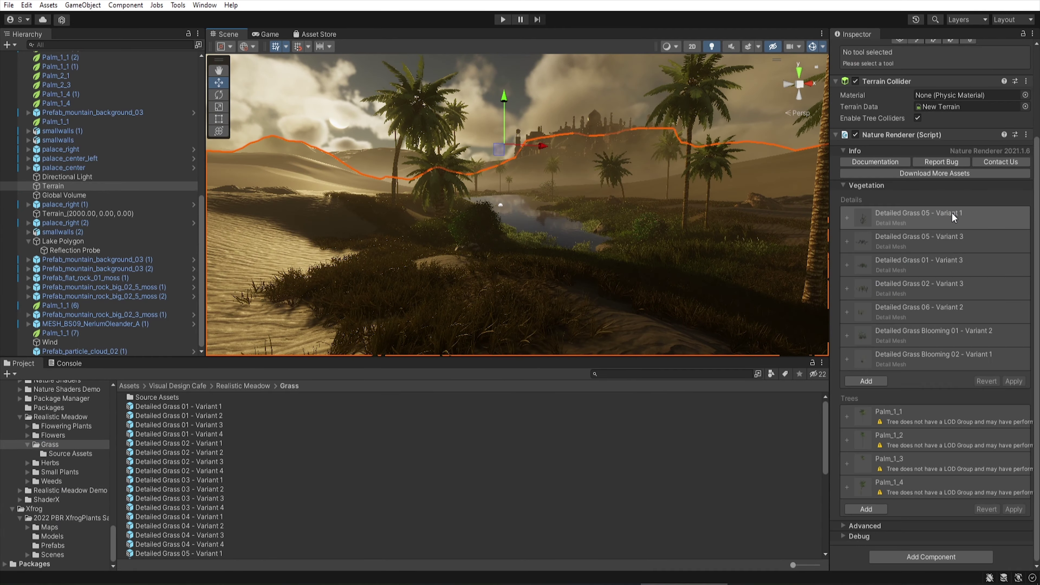
# - Tilt the sun to X 17.1, shrink its angular diameter, and set its flare size to 0
pyautogui.click(272, 330)
pyautogui.scroll(-10, 962, 277)
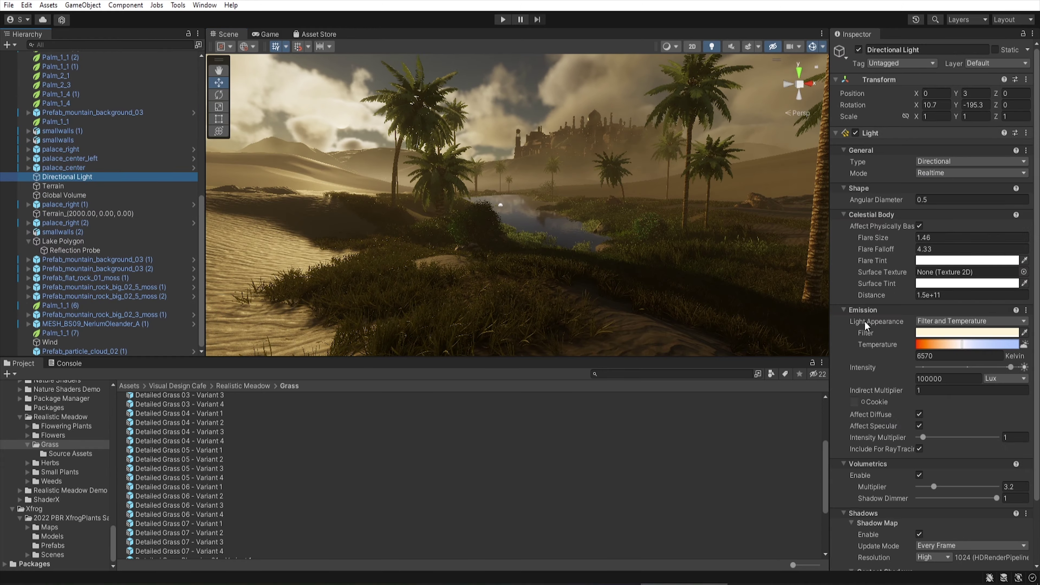
pyautogui.moveTo(916, 105); pyautogui.dragTo(926, 106)
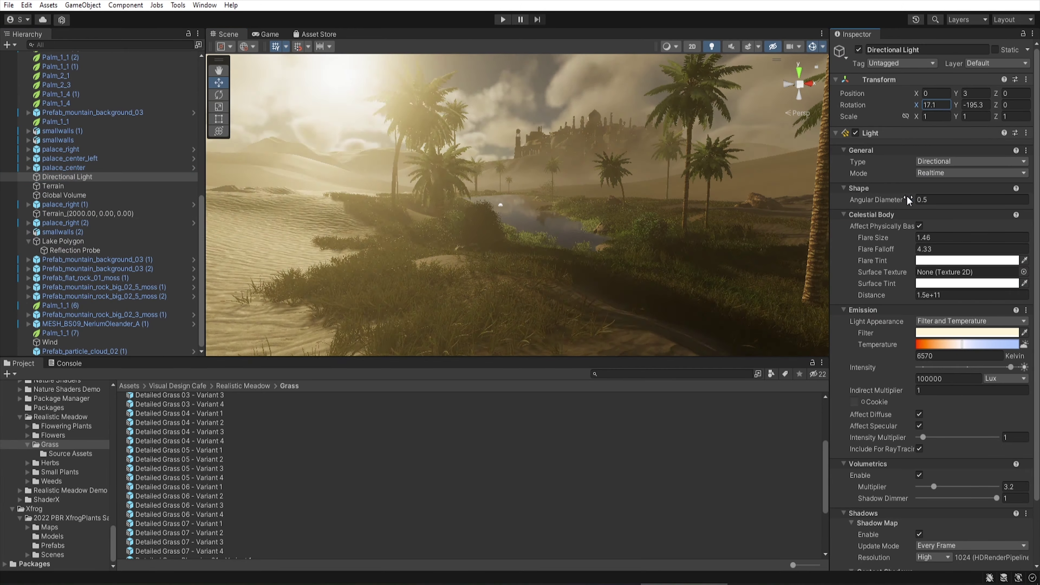
pyautogui.moveTo(876, 200); pyautogui.dragTo(864, 201)
pyautogui.moveTo(872, 238); pyautogui.dragTo(837, 242)
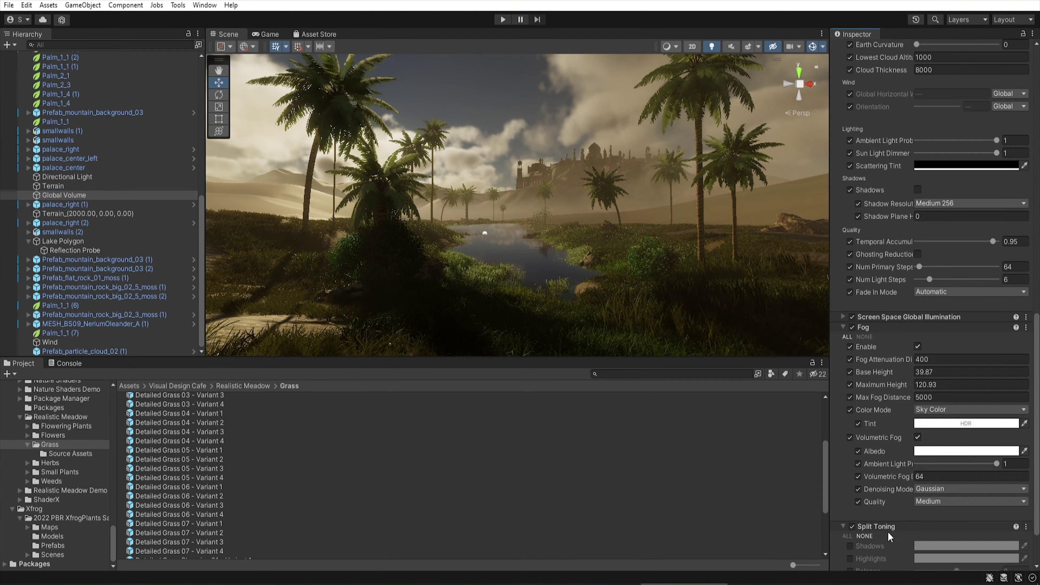
# - Add a Shadows, Midtones, Highlights override to the Global Volume with cooler blue shadows
pyautogui.click(959, 390)
pyautogui.click(1030, 308)
pyautogui.click(935, 556)
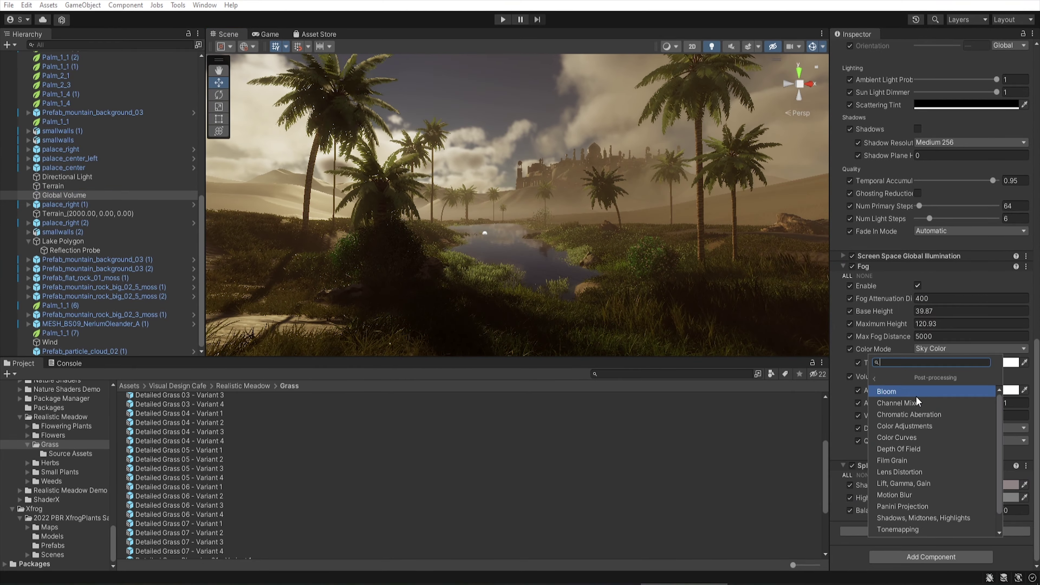
pyautogui.click(922, 491)
pyautogui.scroll(-10, 874, 394)
pyautogui.moveTo(874, 394); pyautogui.dragTo(895, 400)
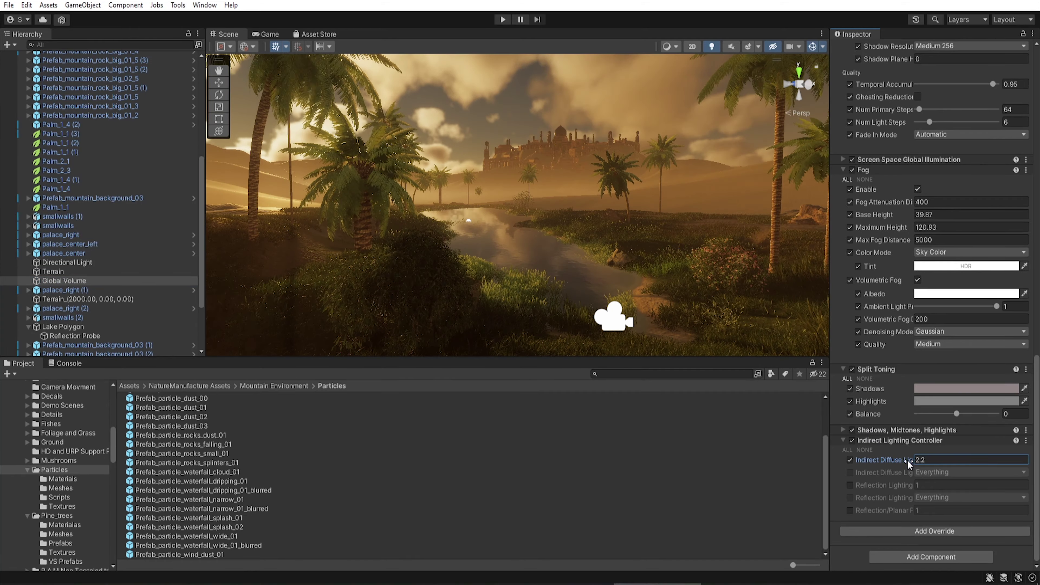
# - Add a Fixed Exposure override around 12, plus Color Adjustments and Color Curves overrides
pyautogui.click(942, 475)
pyautogui.click(929, 446)
pyautogui.moveTo(977, 488); pyautogui.dragTo(1003, 494)
pyautogui.click(935, 531)
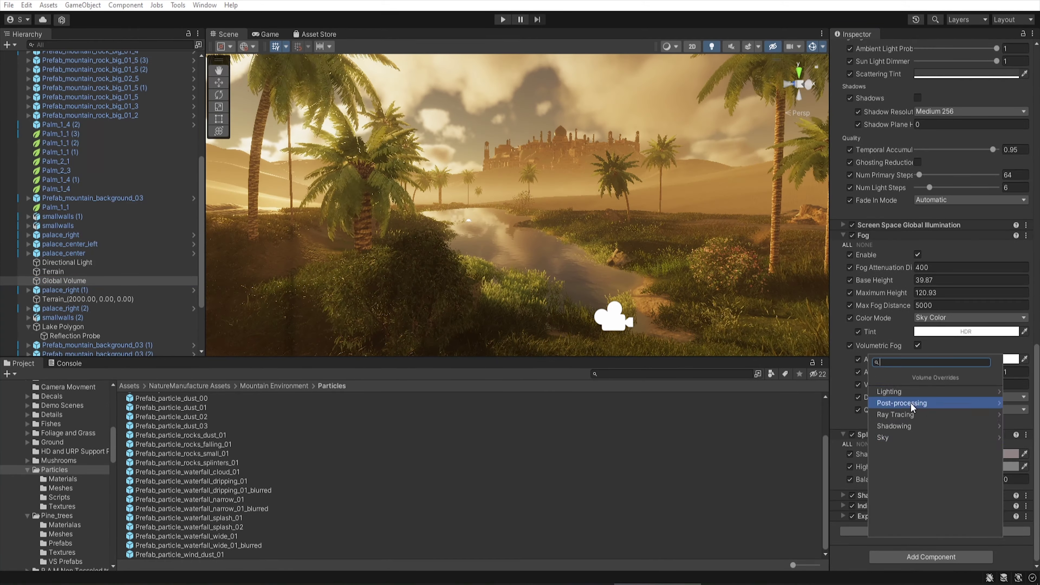
pyautogui.click(897, 402)
pyautogui.click(934, 531)
pyautogui.click(917, 400)
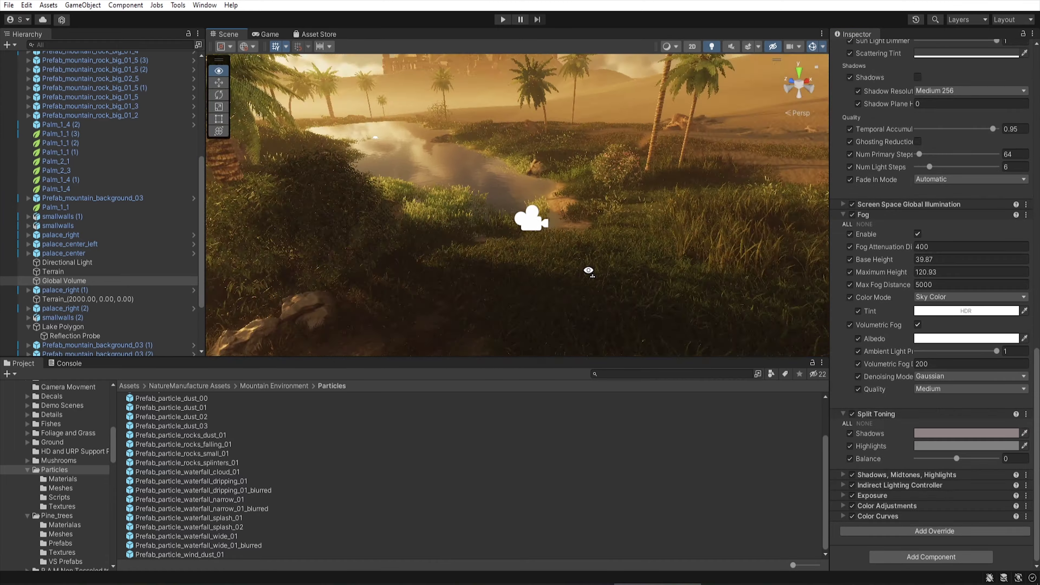
# - Add a Vignette override, then select the flowering bush beside the lake
pyautogui.moveTo(588, 271); pyautogui.dragTo(484, 209, button='right')
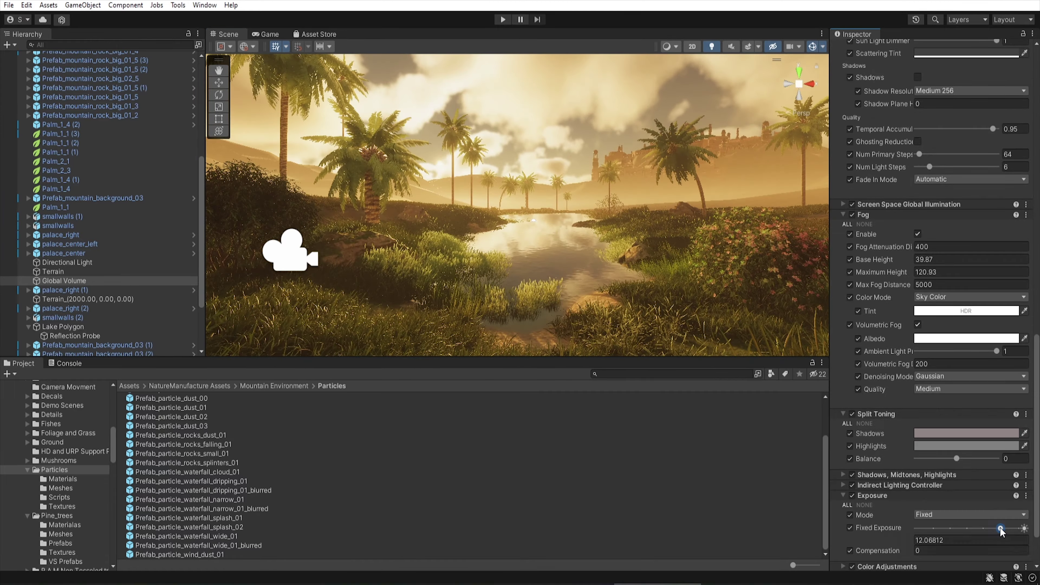
pyautogui.scroll(5, 884, 348)
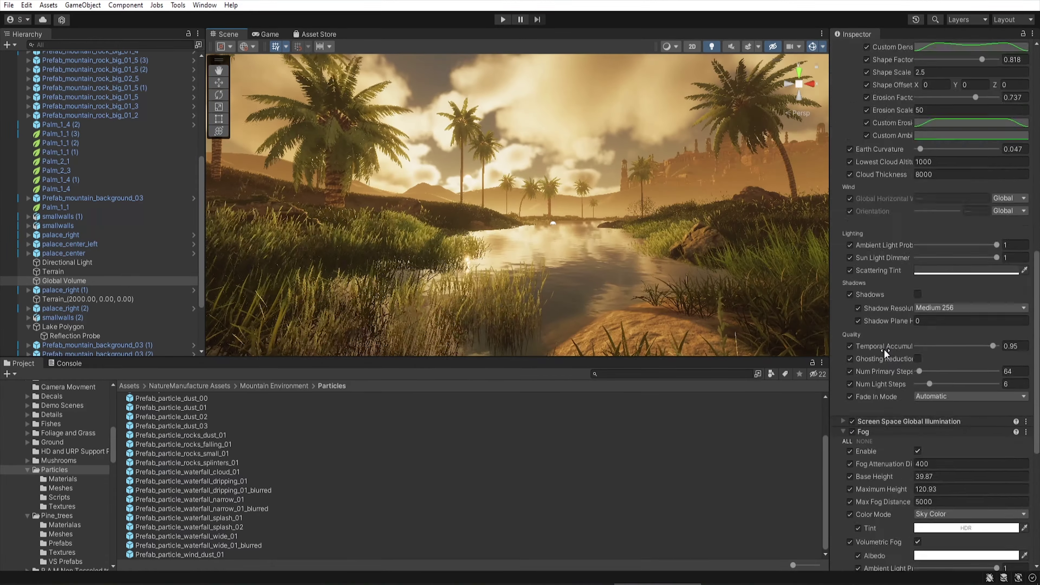
pyautogui.scroll(5, 884, 349)
pyautogui.scroll(-10, 875, 370)
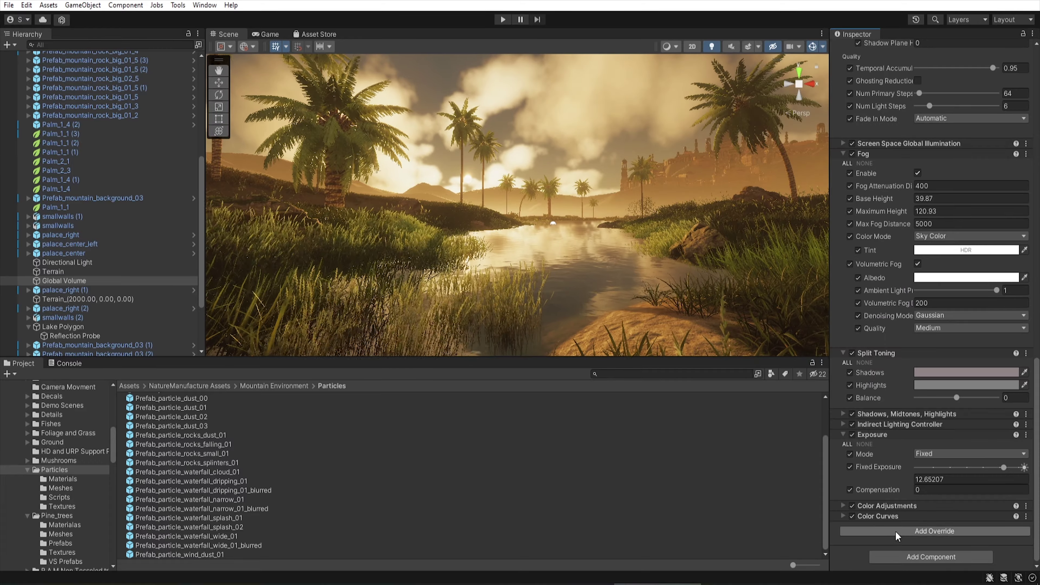
pyautogui.click(902, 403)
pyautogui.click(901, 529)
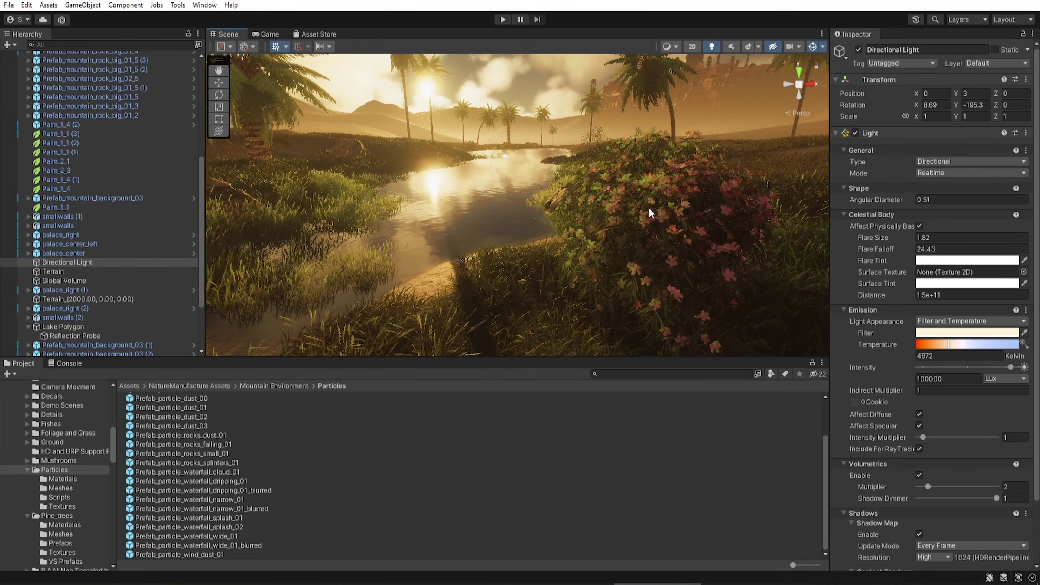
pyautogui.click(611, 243)
pyautogui.moveTo(550, 231); pyautogui.dragTo(654, 218, button='right')
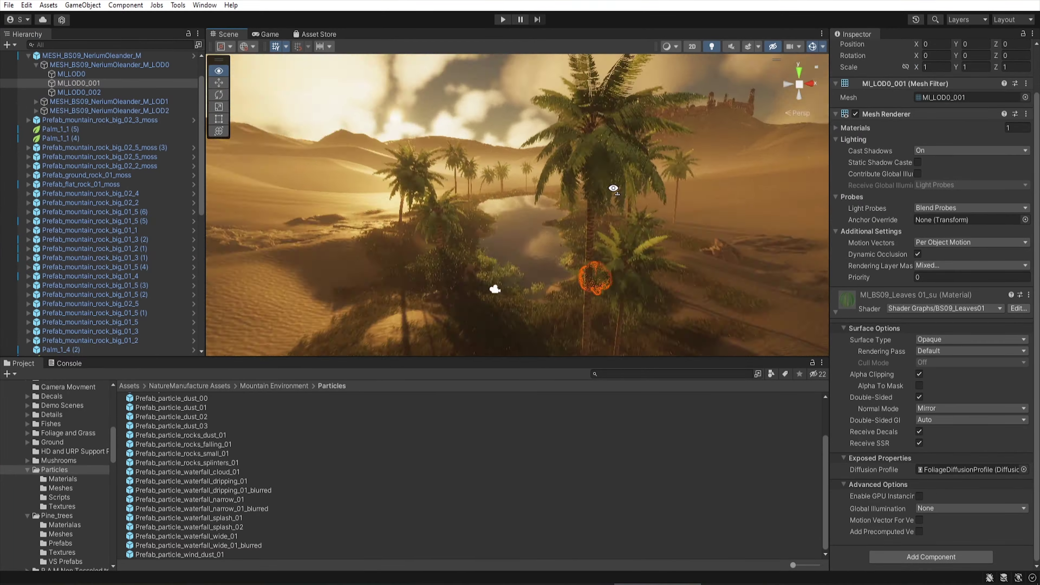